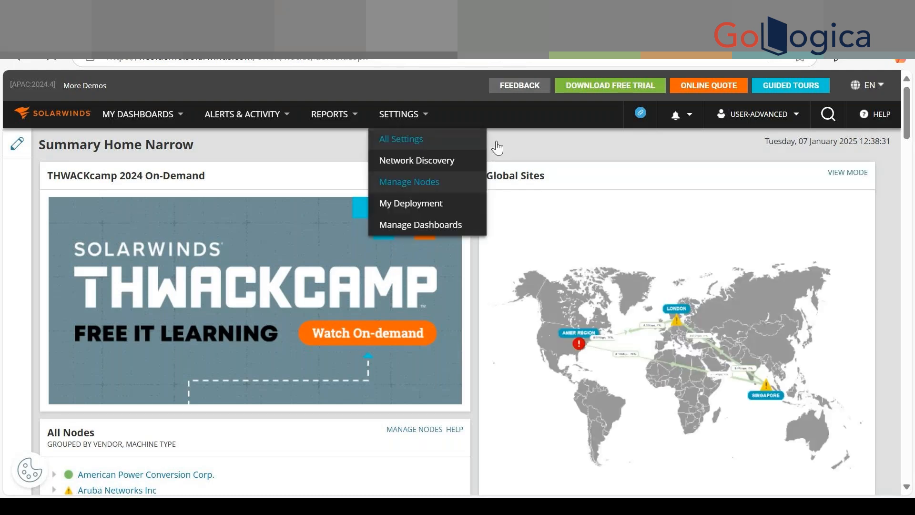
Step: Open the node management page and list the nodes of the Cisco vendor group
{"action": "left_click", "coordinate": [409, 182]}
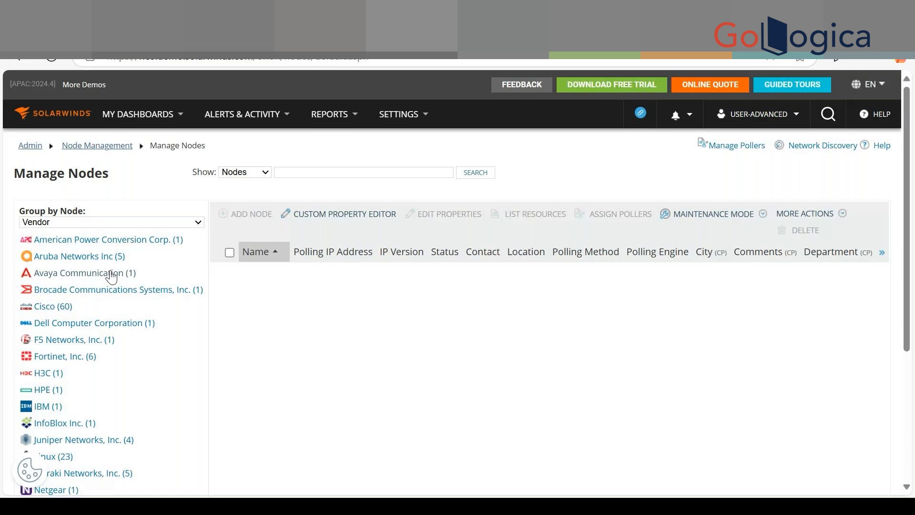
{"action": "left_click", "coordinate": [112, 275]}
{"action": "left_click", "coordinate": [58, 312]}
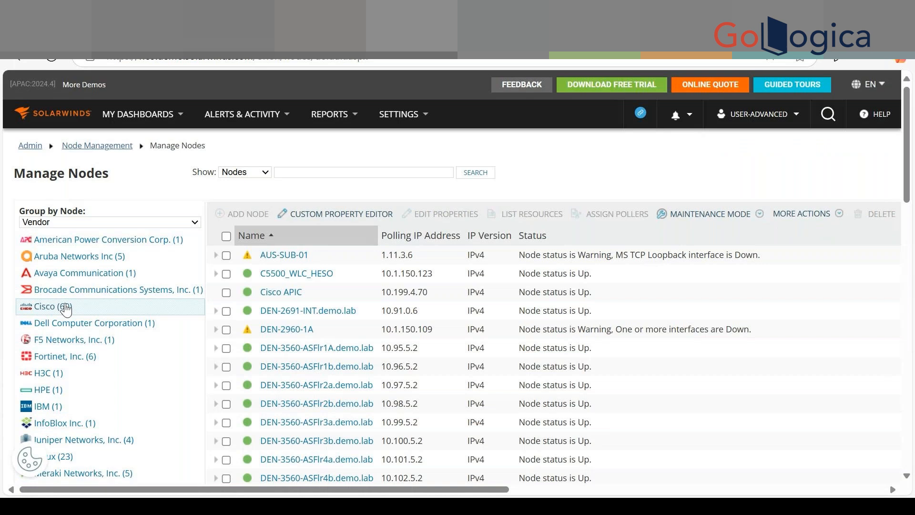
Step: Look through the full list of vendor groups, view Dell Computer Corporation, and return to the Cisco nodes
{"action": "scroll", "coordinate": [116, 329], "scroll_direction": "down", "scroll_amount": 4}
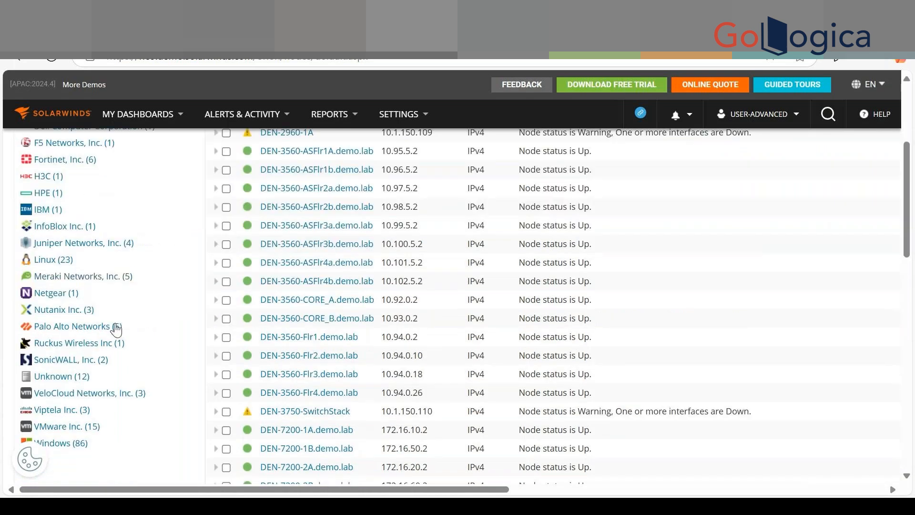
{"action": "scroll", "coordinate": [112, 295], "scroll_direction": "up", "scroll_amount": 4}
{"action": "scroll", "coordinate": [111, 265], "scroll_direction": "down", "scroll_amount": 2}
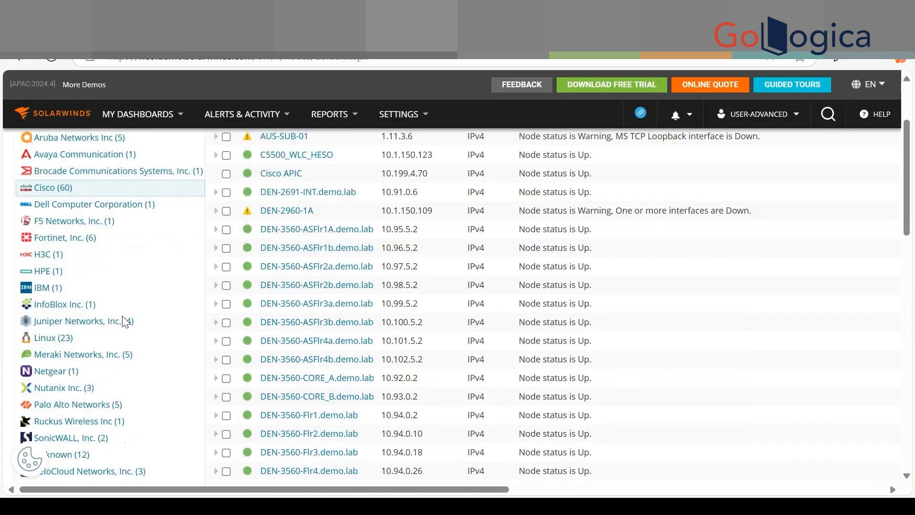
{"action": "scroll", "coordinate": [125, 322], "scroll_direction": "up", "scroll_amount": 2}
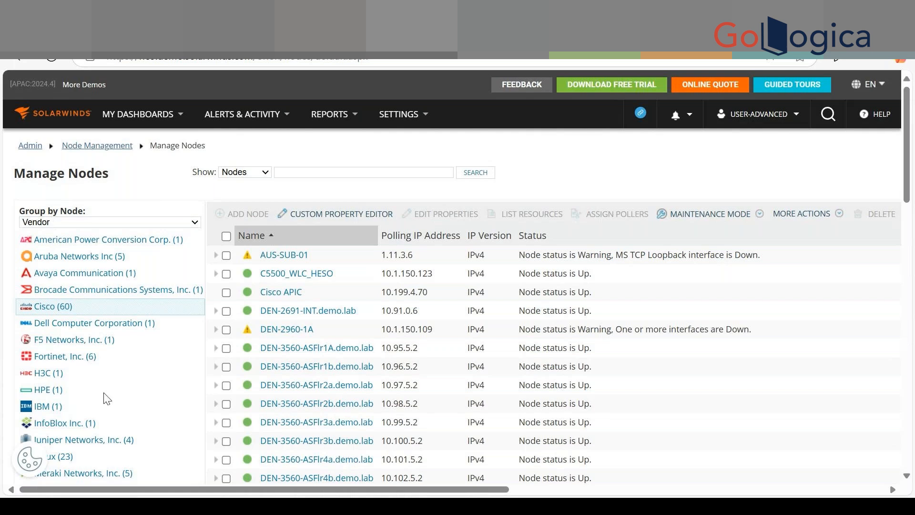
{"action": "scroll", "coordinate": [107, 398], "scroll_direction": "down", "scroll_amount": 5}
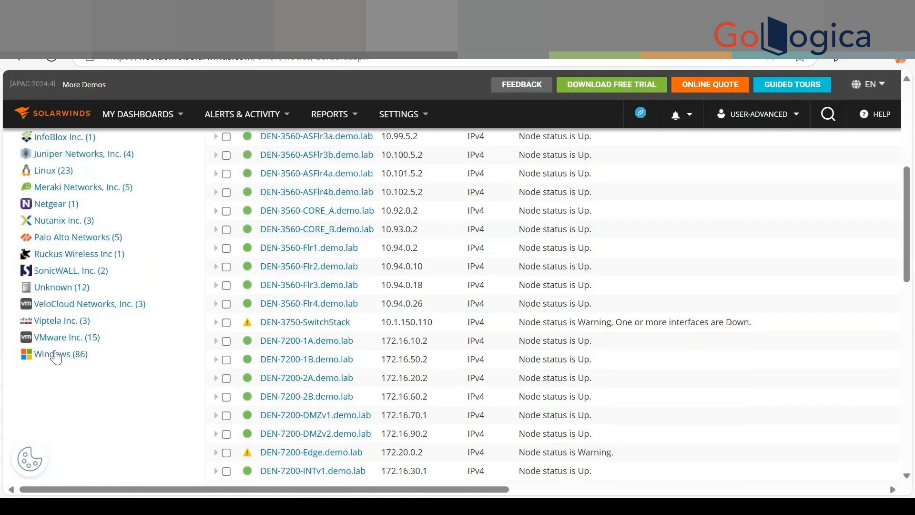
{"action": "scroll", "coordinate": [64, 320], "scroll_direction": "up", "scroll_amount": 5}
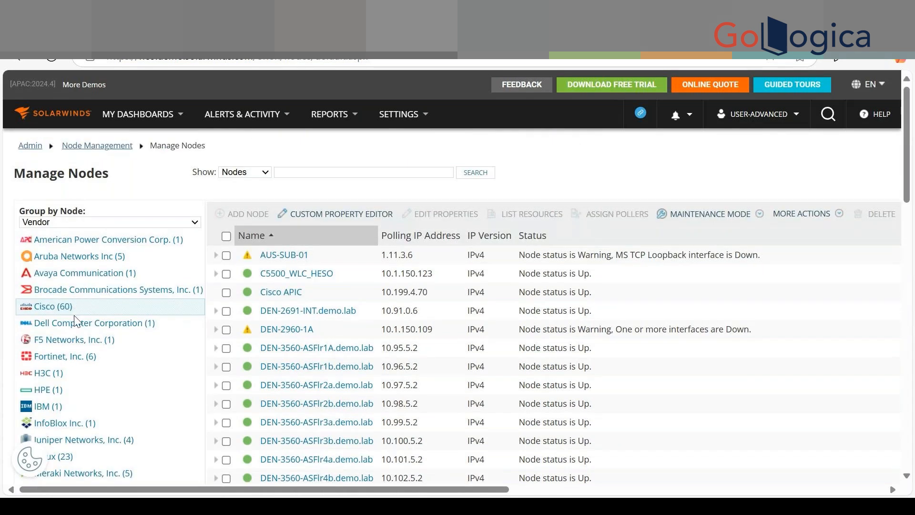
{"action": "left_click", "coordinate": [77, 323]}
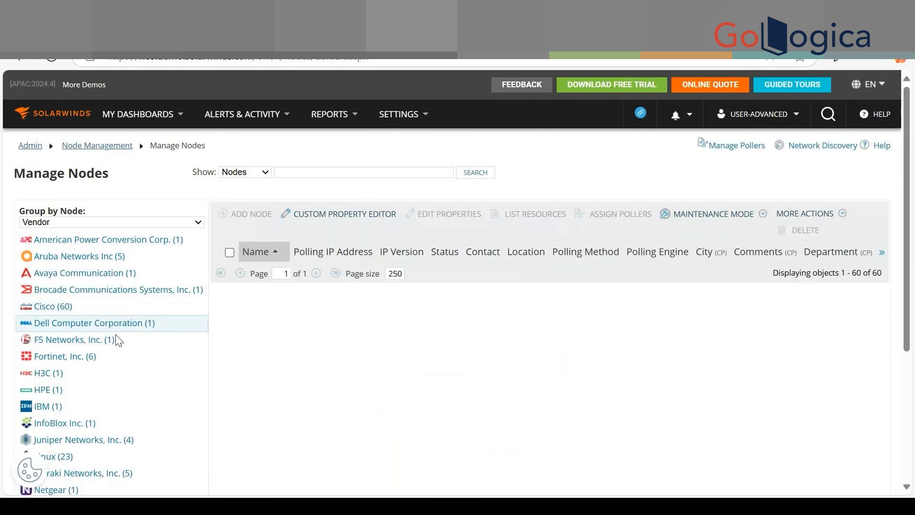
{"action": "left_click", "coordinate": [72, 309]}
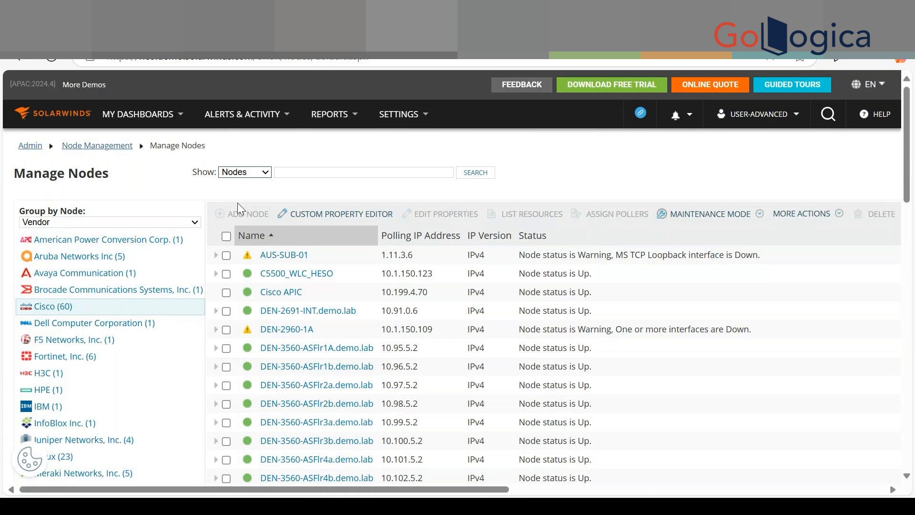
Step: Expand the DEN-2691-INT.demo.lab node to examine its interfaces
{"action": "left_click", "coordinate": [292, 213]}
{"action": "left_click", "coordinate": [225, 308]}
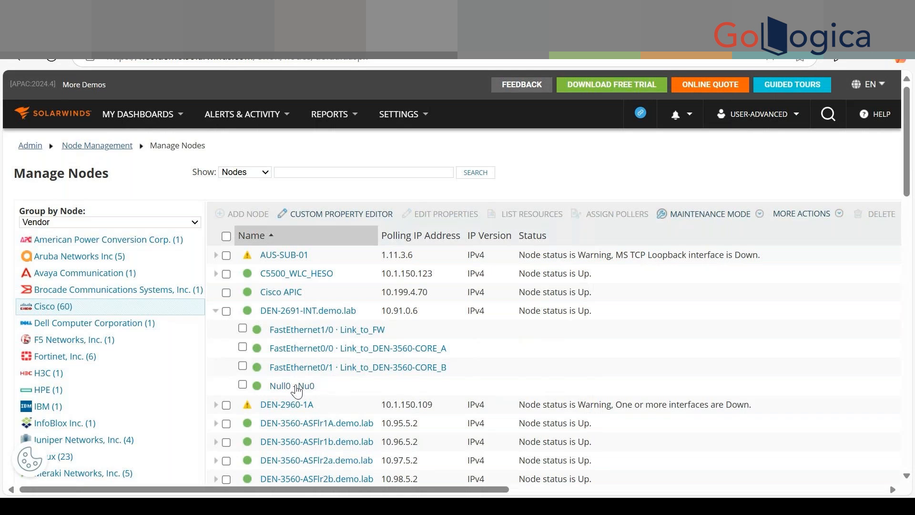
{"action": "mouse_move", "coordinate": [309, 374]}
Step: View the F5 Networks and InfoBlox vendor groups, returning to the Cisco node list
{"action": "left_click", "coordinate": [69, 340]}
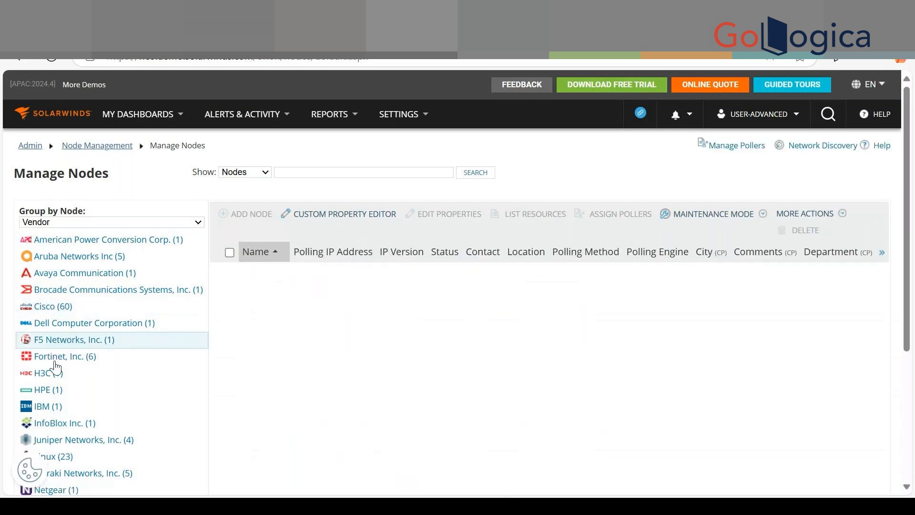
{"action": "left_click", "coordinate": [52, 307]}
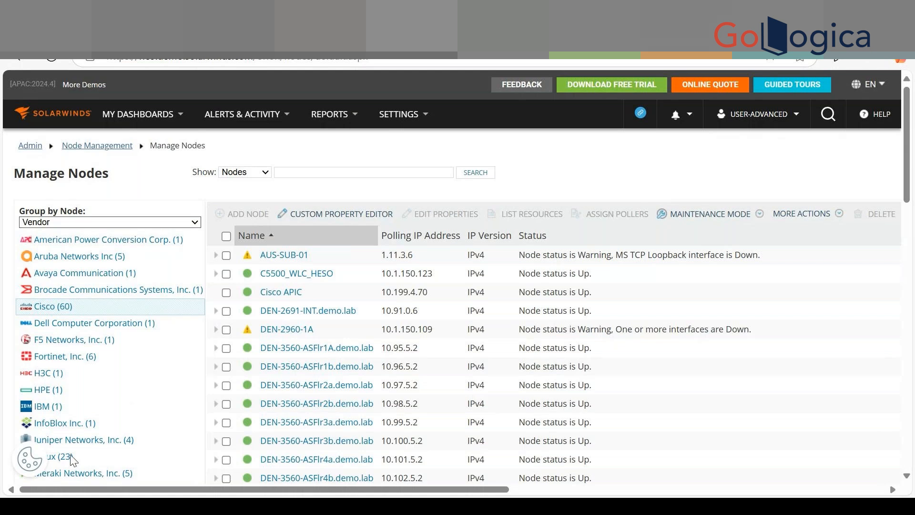
{"action": "left_click", "coordinate": [55, 428]}
{"action": "left_click", "coordinate": [43, 311]}
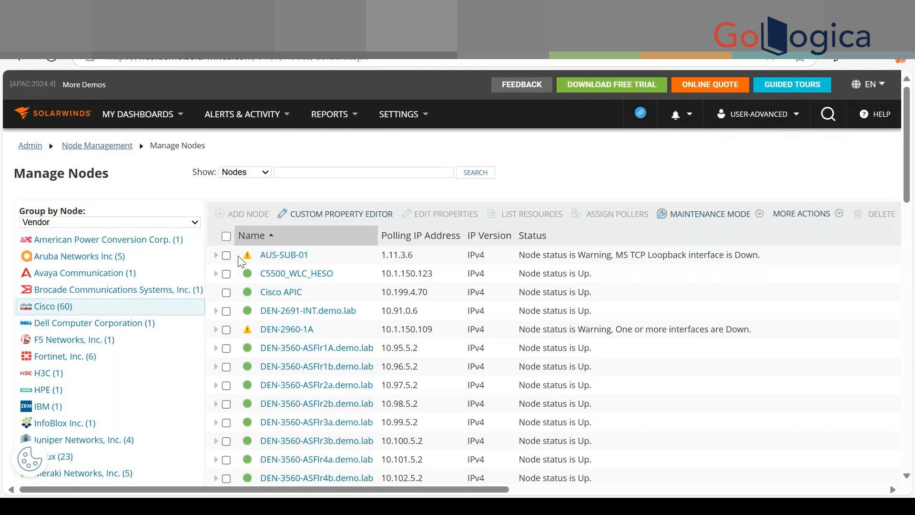
Step: Select all Cisco nodes and review the additional management actions offered for them
{"action": "left_click", "coordinate": [226, 236]}
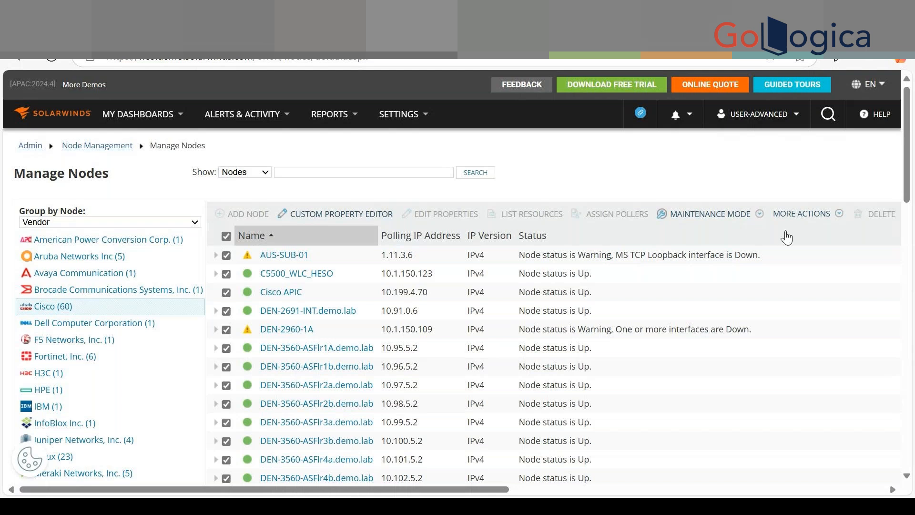
{"action": "left_click", "coordinate": [802, 214]}
{"action": "scroll", "coordinate": [823, 371], "scroll_direction": "down", "scroll_amount": 3}
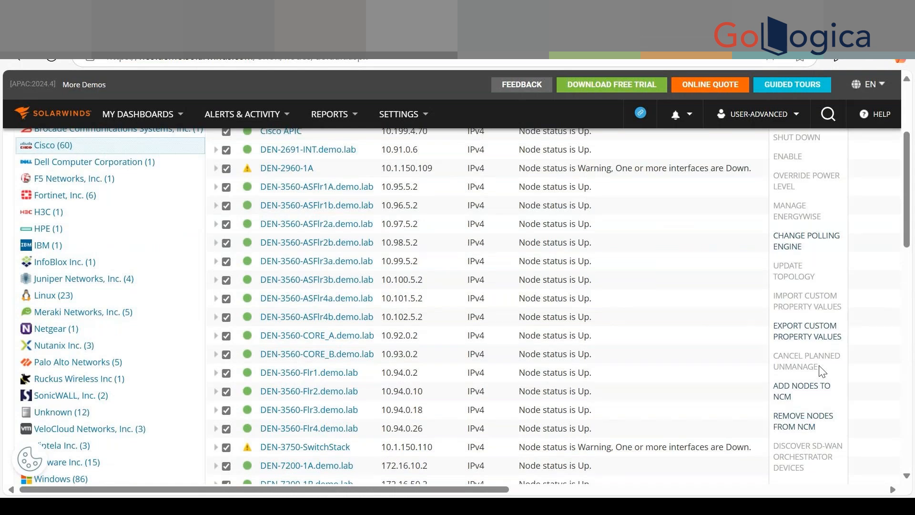
{"action": "scroll", "coordinate": [822, 371], "scroll_direction": "down", "scroll_amount": 4}
{"action": "scroll", "coordinate": [807, 409], "scroll_direction": "up", "scroll_amount": 7}
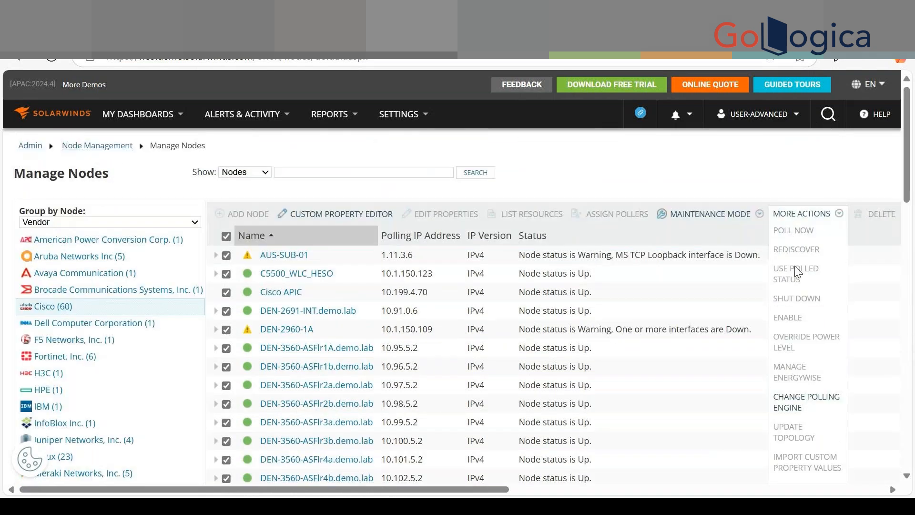
{"action": "scroll", "coordinate": [798, 271], "scroll_direction": "down", "scroll_amount": 2}
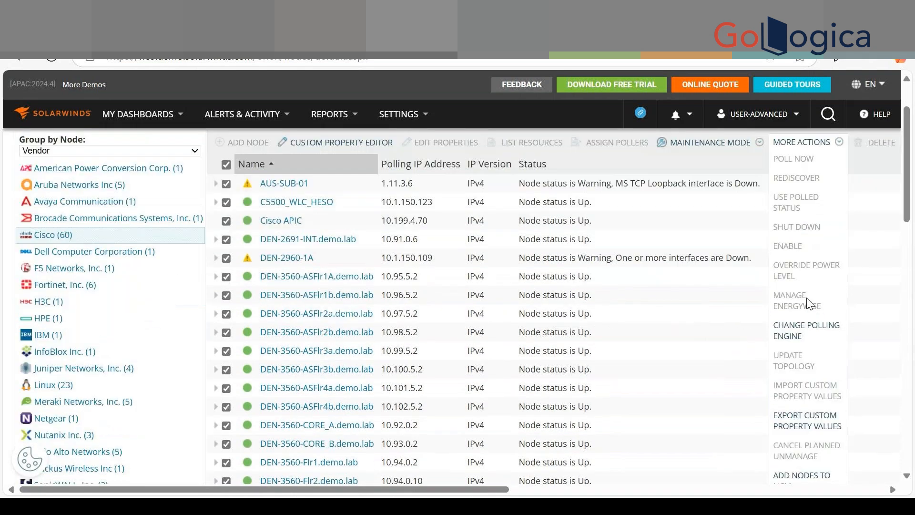
{"action": "scroll", "coordinate": [811, 319], "scroll_direction": "down", "scroll_amount": 2}
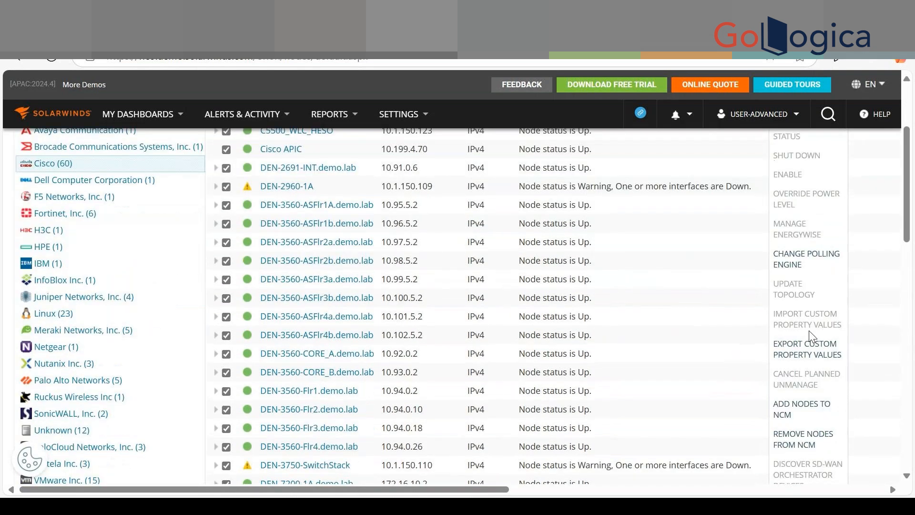
{"action": "left_click", "coordinate": [810, 359]}
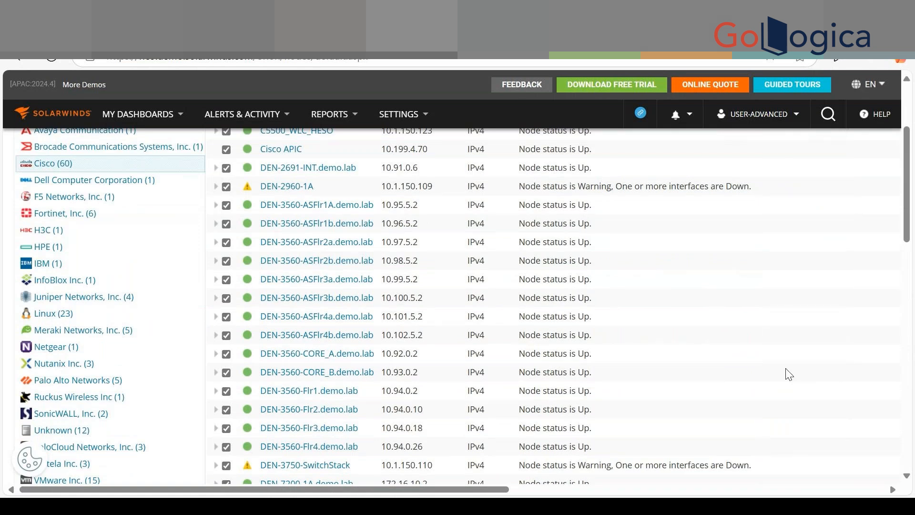
{"action": "scroll", "coordinate": [742, 289], "scroll_direction": "up", "scroll_amount": 3}
Step: Examine the maintenance mode options and compare them with the other actions for the selected Cisco nodes
{"action": "left_click", "coordinate": [740, 212]}
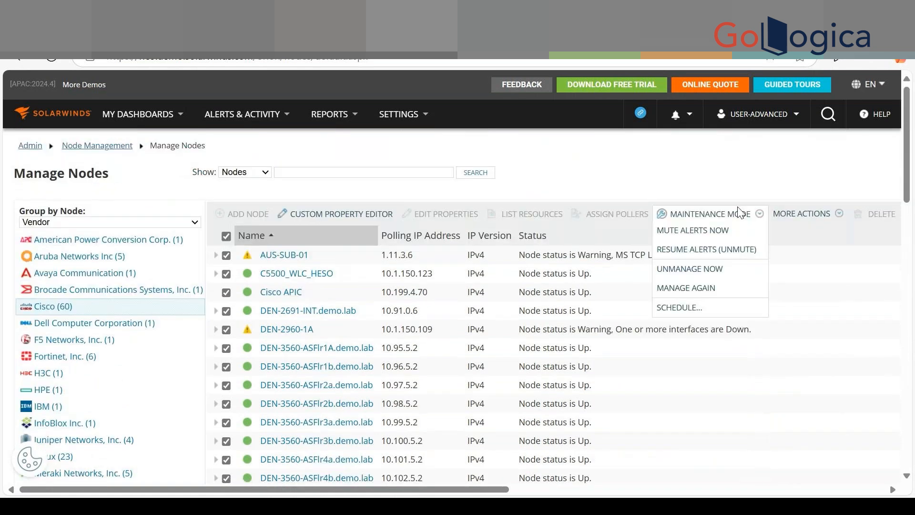
{"action": "left_click", "coordinate": [801, 214]}
{"action": "scroll", "coordinate": [805, 337], "scroll_direction": "down", "scroll_amount": 2}
{"action": "scroll", "coordinate": [805, 337], "scroll_direction": "down", "scroll_amount": 2}
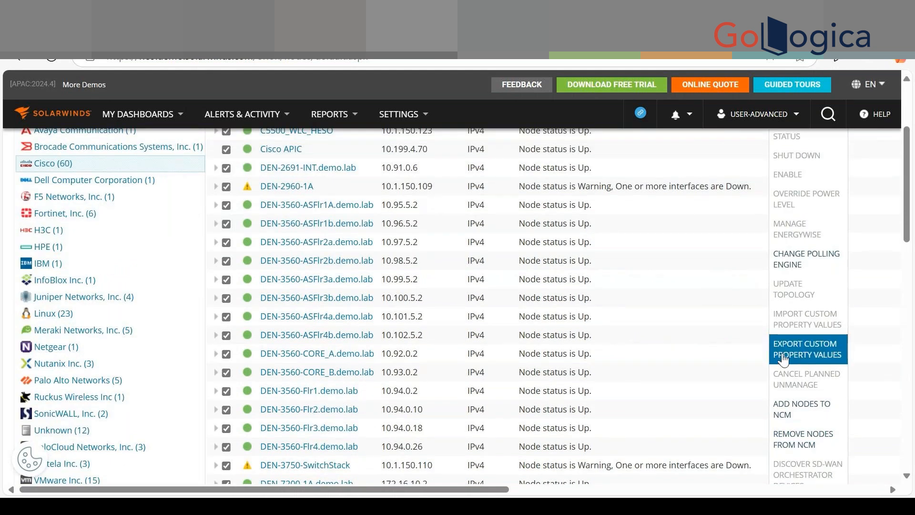
{"action": "scroll", "coordinate": [784, 360], "scroll_direction": "down", "scroll_amount": 2}
{"action": "scroll", "coordinate": [811, 356], "scroll_direction": "down", "scroll_amount": 2}
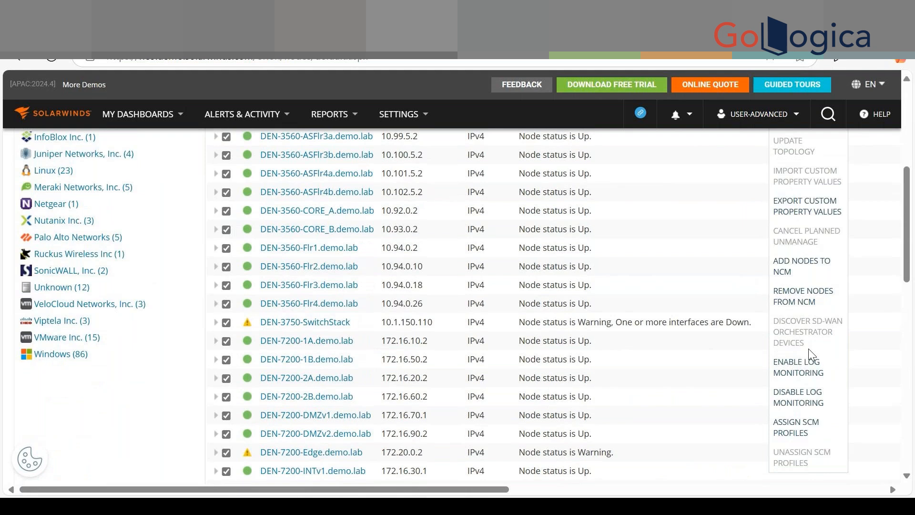
{"action": "left_click", "coordinate": [768, 253]}
{"action": "scroll", "coordinate": [768, 254], "scroll_direction": "up", "scroll_amount": 8}
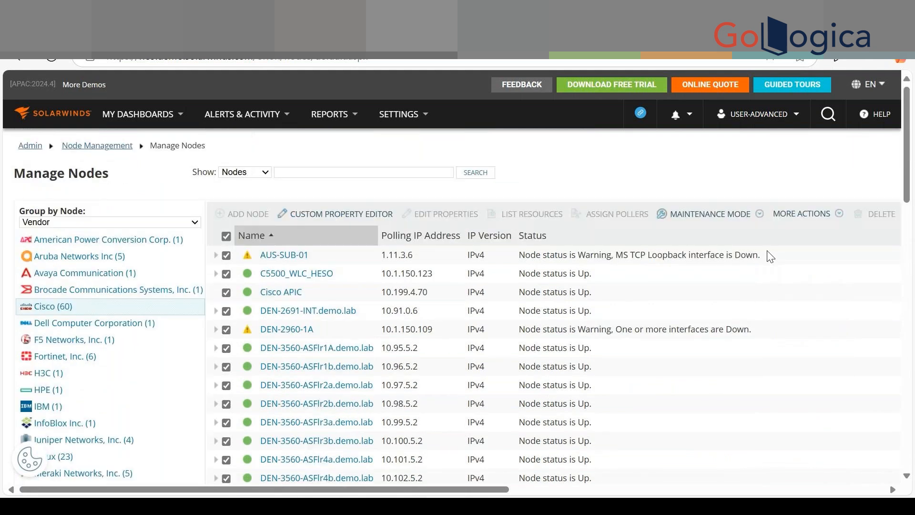
{"action": "left_click", "coordinate": [758, 215]}
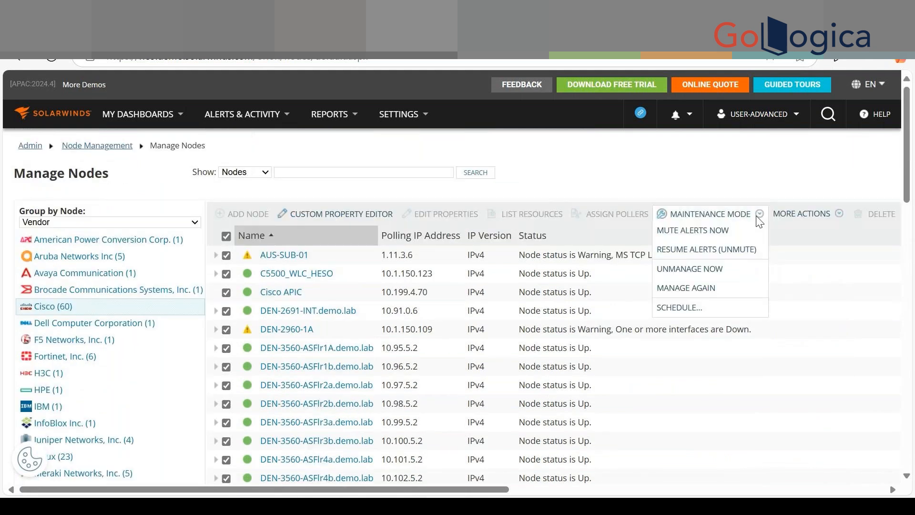
{"action": "left_click", "coordinate": [820, 219]}
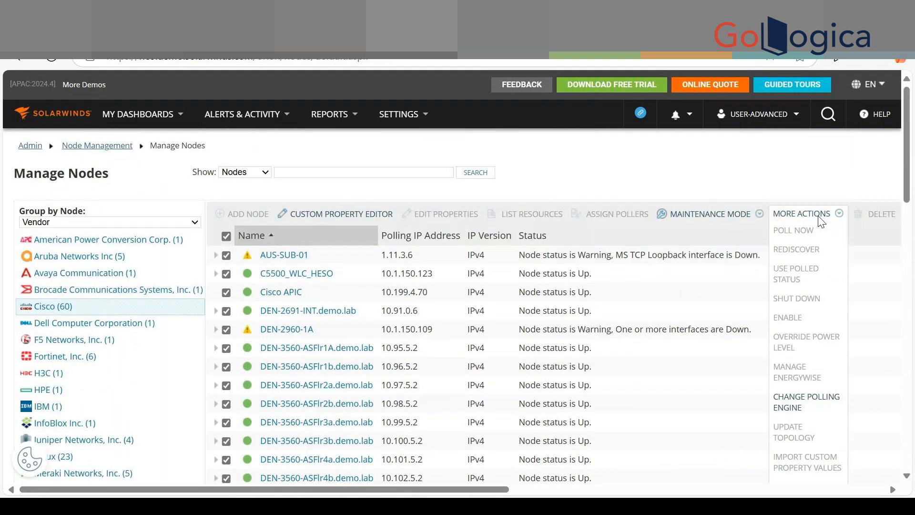
{"action": "scroll", "coordinate": [819, 382], "scroll_direction": "down", "scroll_amount": 3}
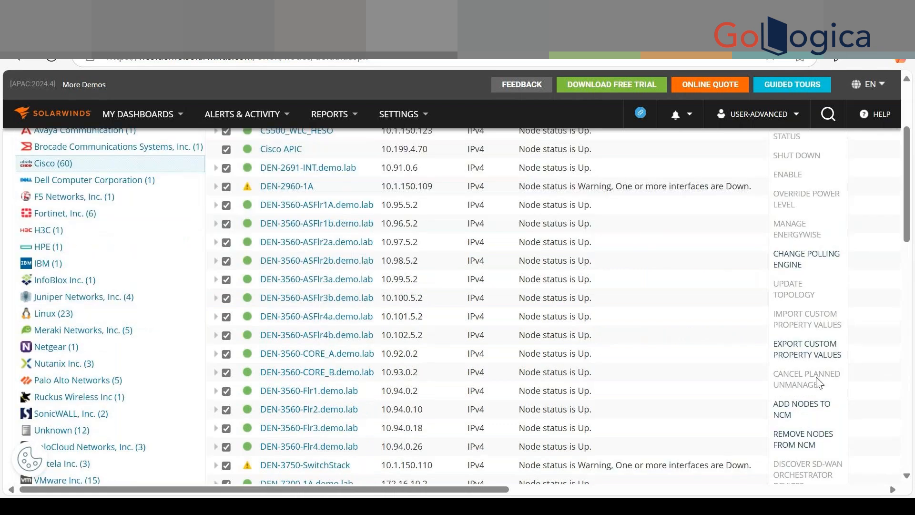
{"action": "scroll", "coordinate": [354, 138], "scroll_direction": "up", "scroll_amount": 3}
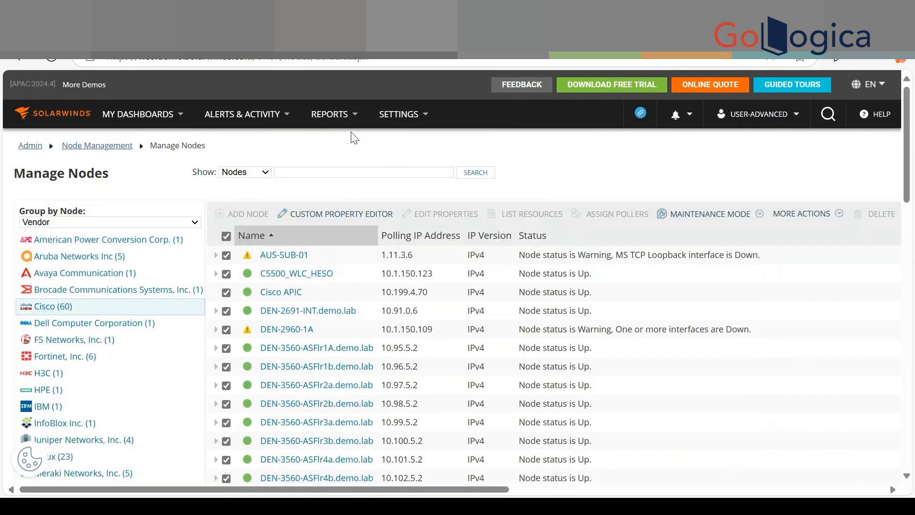
Step: Inspect the Contact and Location columns of the Cisco nodes, and clear the selection of all nodes
{"action": "left_click", "coordinate": [362, 114]}
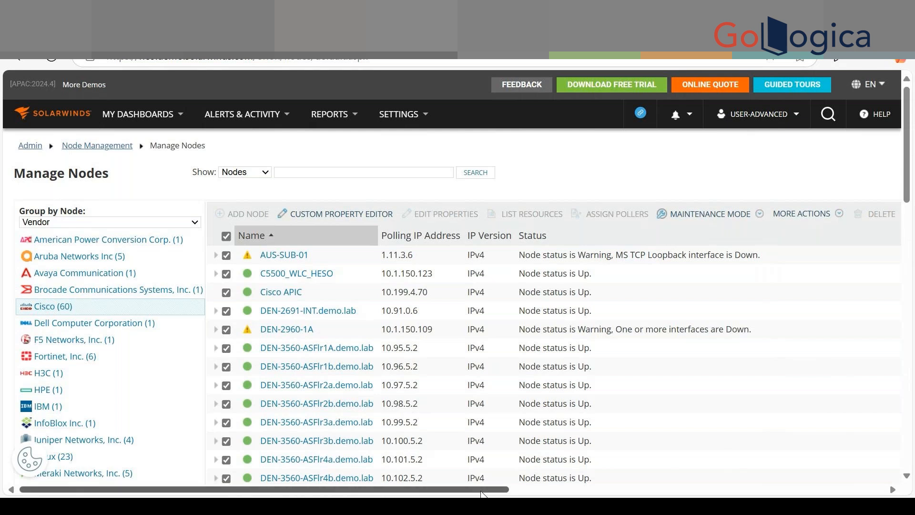
{"action": "left_click_drag", "start_coordinate": [483, 494], "coordinate": [624, 493]}
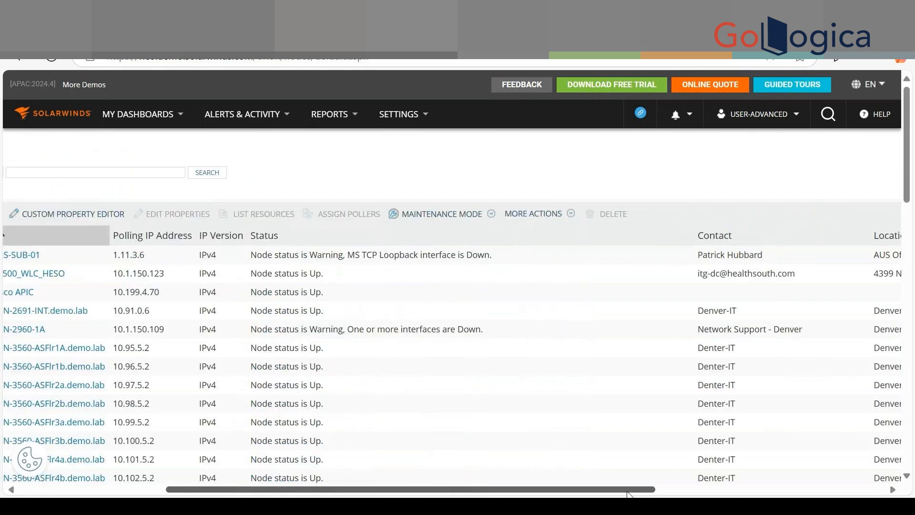
{"action": "left_click", "coordinate": [811, 214]}
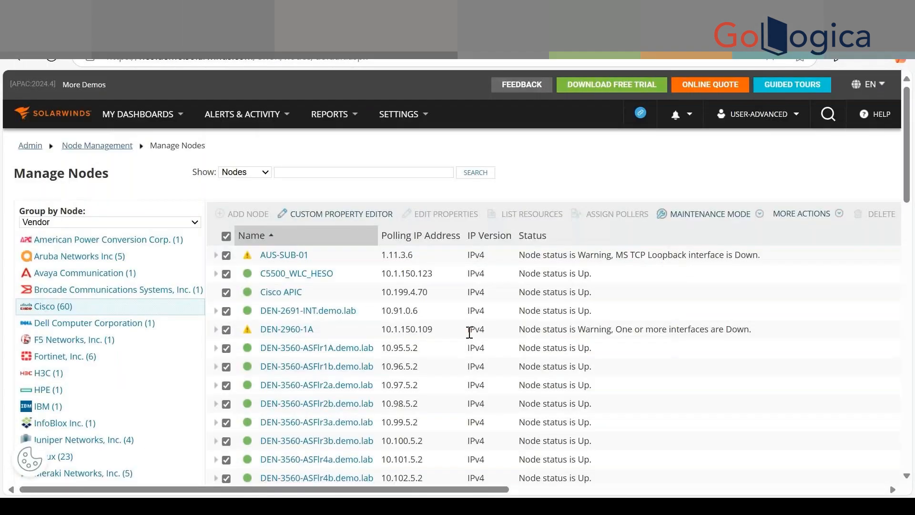
{"action": "left_click", "coordinate": [224, 237]}
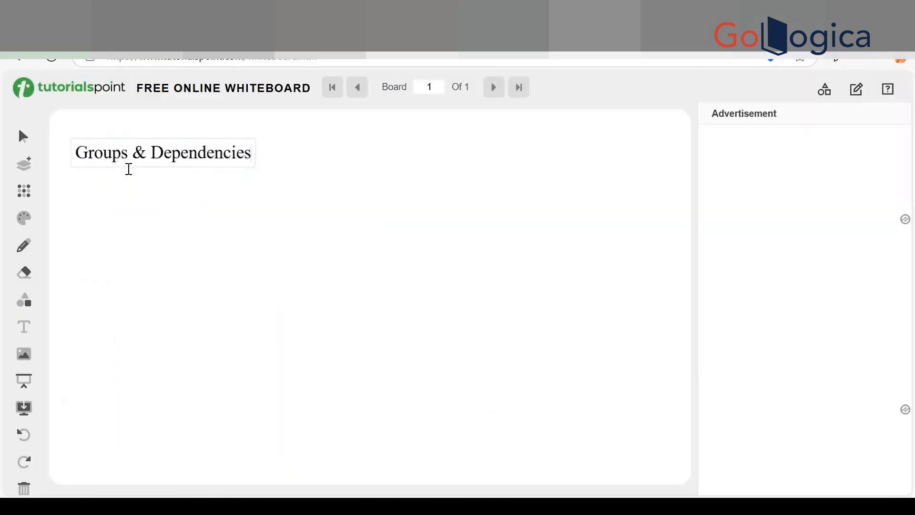
Step: Switch to the tutorialspoint whiteboard and add the line "Dependencies :-" below the "Groups & Dependencies" heading, leaving one blank line
{"action": "key", "text": "Return"}
{"action": "key", "text": "Return"}
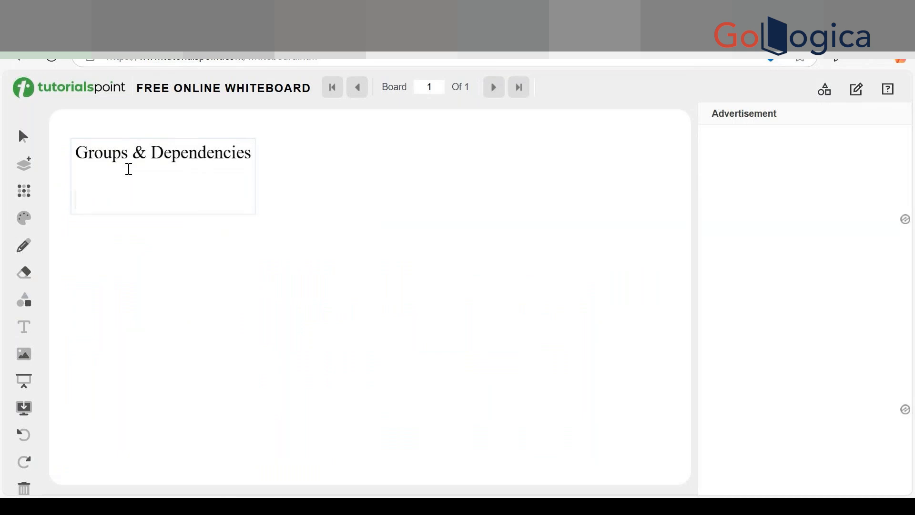
{"action": "type", "text": "Dependencie"}
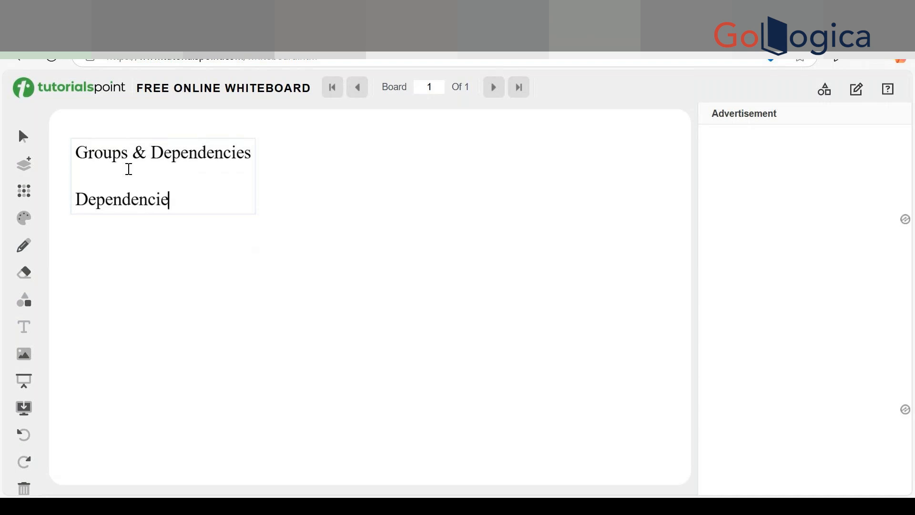
{"action": "type", "text": "s :-"}
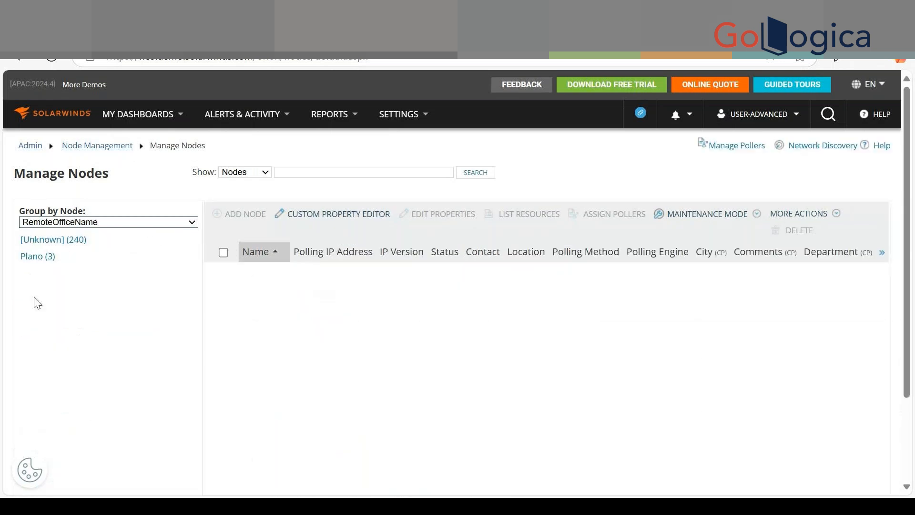
Step: Switch back to SolarWinds and list the Plano nodes under the RemoteOfficeName grouping
{"action": "left_click", "coordinate": [42, 265]}
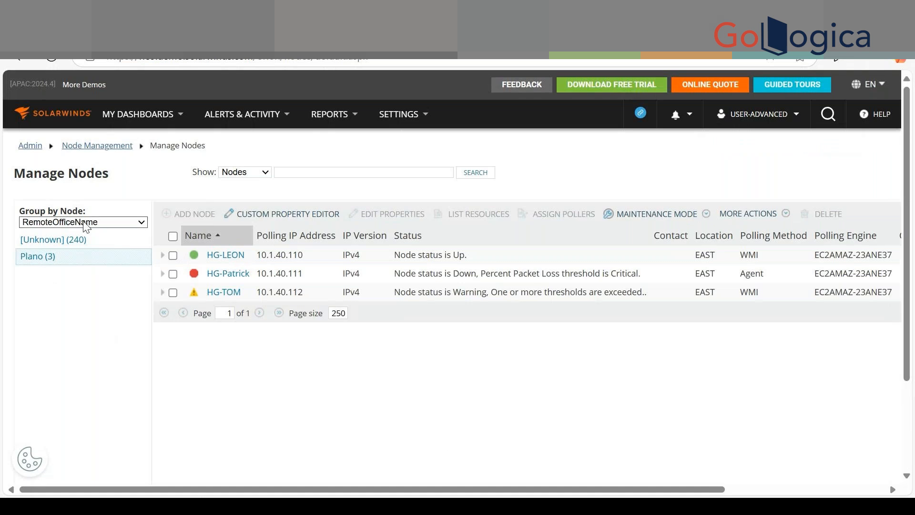
Step: Group the nodes by isBranchNetworkNode and by City, and list the nodes in New York
{"action": "left_click", "coordinate": [70, 245]}
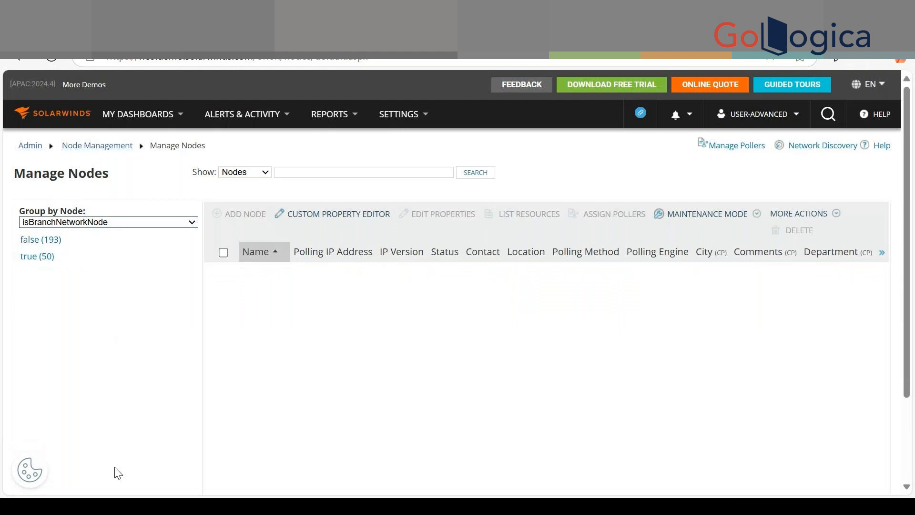
{"action": "left_click", "coordinate": [87, 377]}
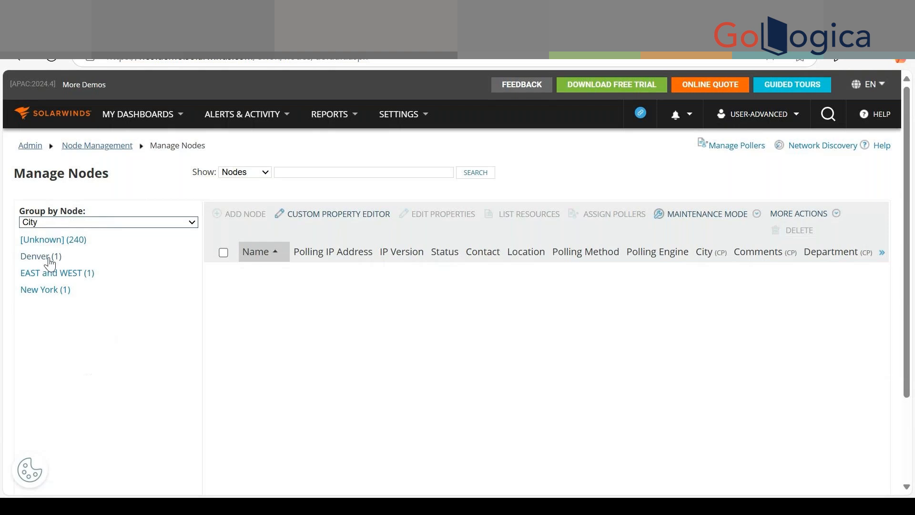
{"action": "left_click", "coordinate": [61, 293]}
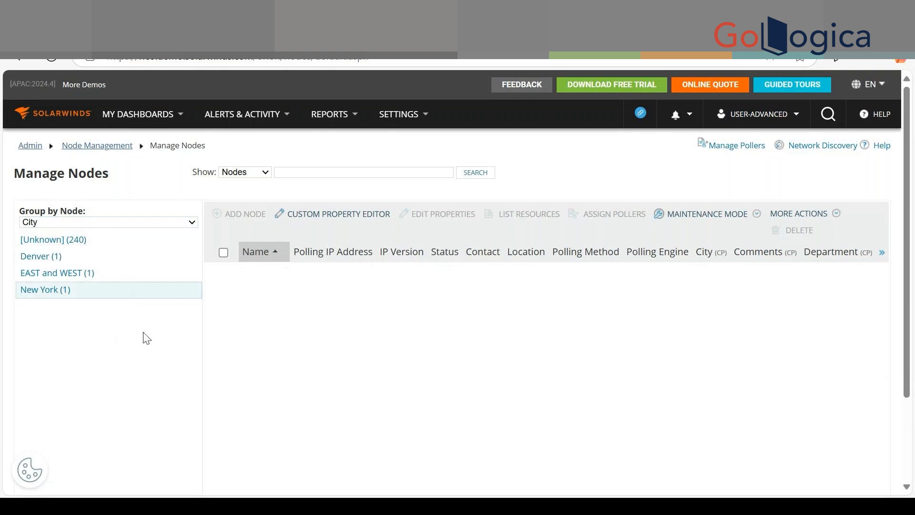
{"action": "left_click", "coordinate": [22, 291]}
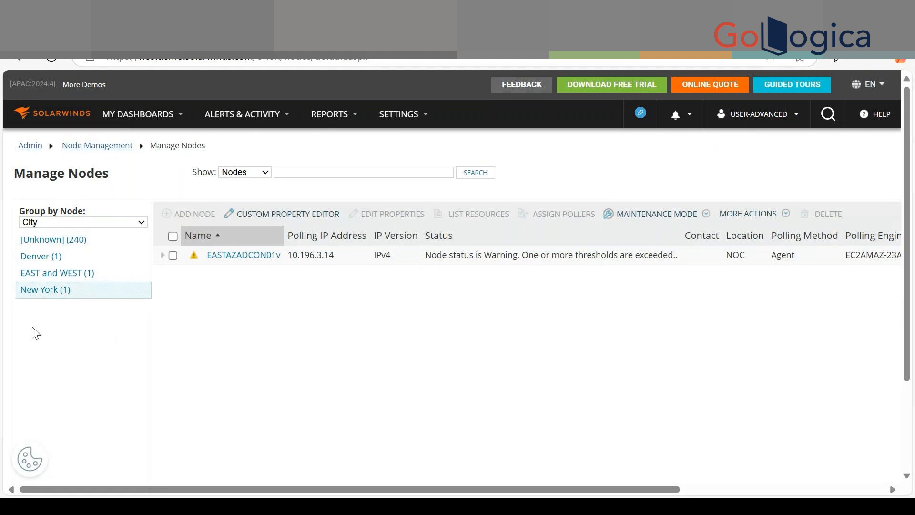
Step: Group the nodes by dark_theme_is_life and by Department, and list the nodes of the [Unknown] department
{"action": "left_click", "coordinate": [57, 261]}
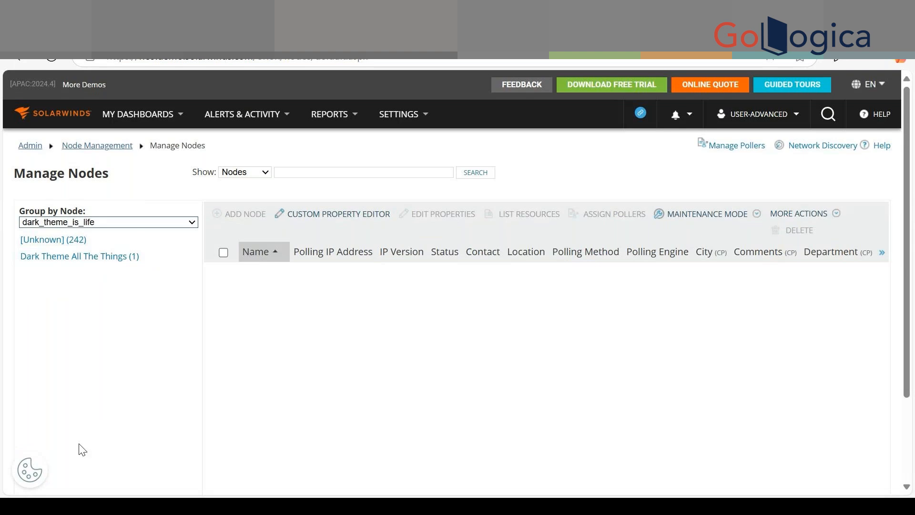
{"action": "left_click", "coordinate": [108, 222]}
{"action": "left_click", "coordinate": [53, 267]}
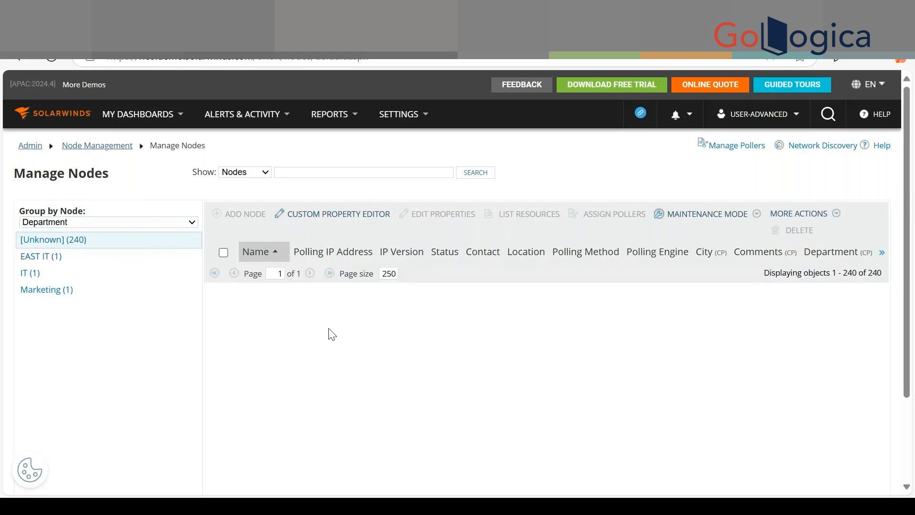
Step: Examine the DEN-3560 nodes in the list, highlighting the names of the ASFlr1A, CORE_A and CORE_B devices
{"action": "scroll", "coordinate": [265, 410], "scroll_direction": "down", "scroll_amount": 3}
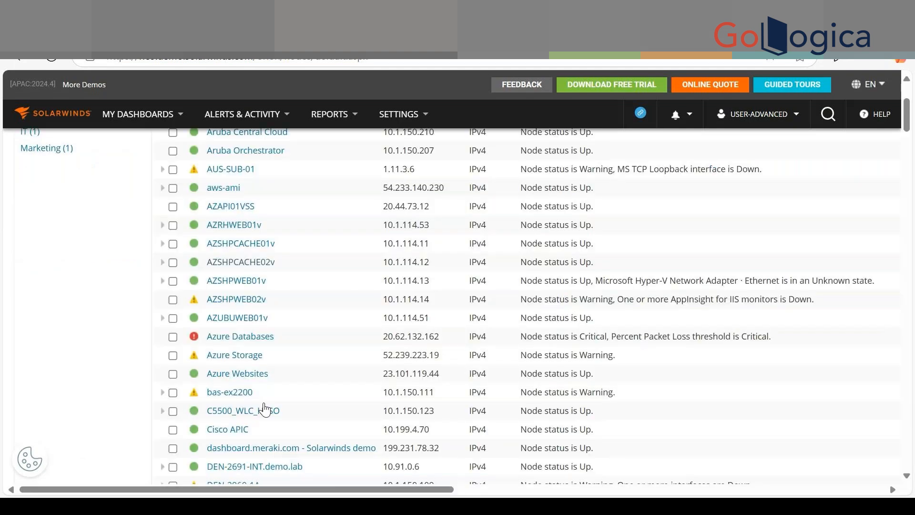
{"action": "scroll", "coordinate": [266, 409], "scroll_direction": "down", "scroll_amount": 6}
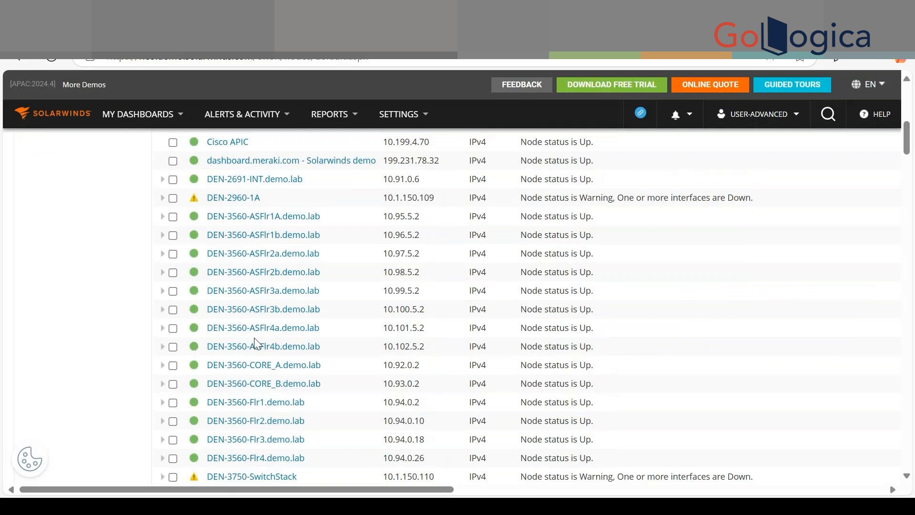
{"action": "left_click_drag", "start_coordinate": [157, 134], "coordinate": [308, 260]}
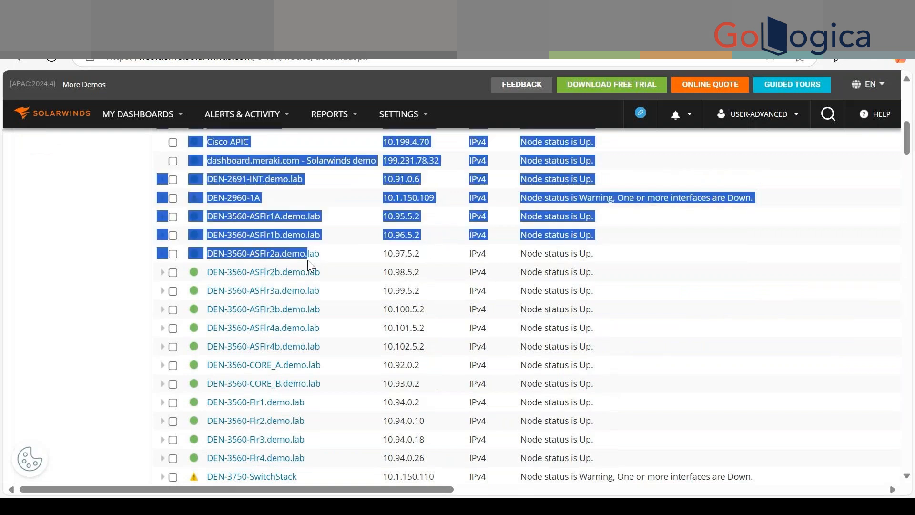
{"action": "left_click", "coordinate": [308, 266]}
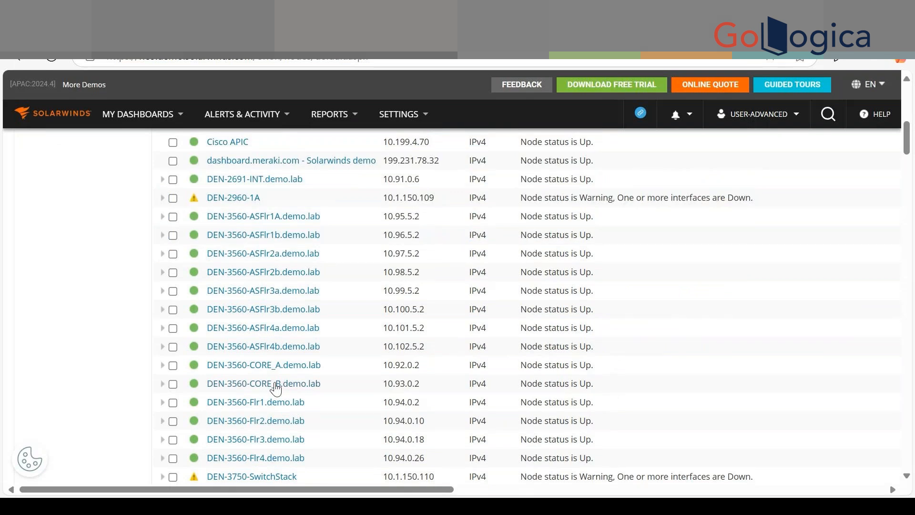
{"action": "triple_click", "coordinate": [333, 223]}
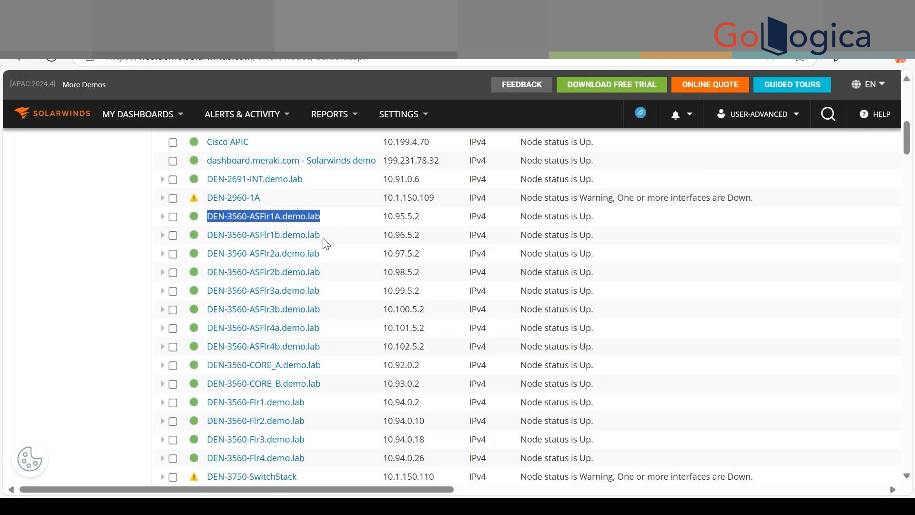
{"action": "triple_click", "coordinate": [200, 366]}
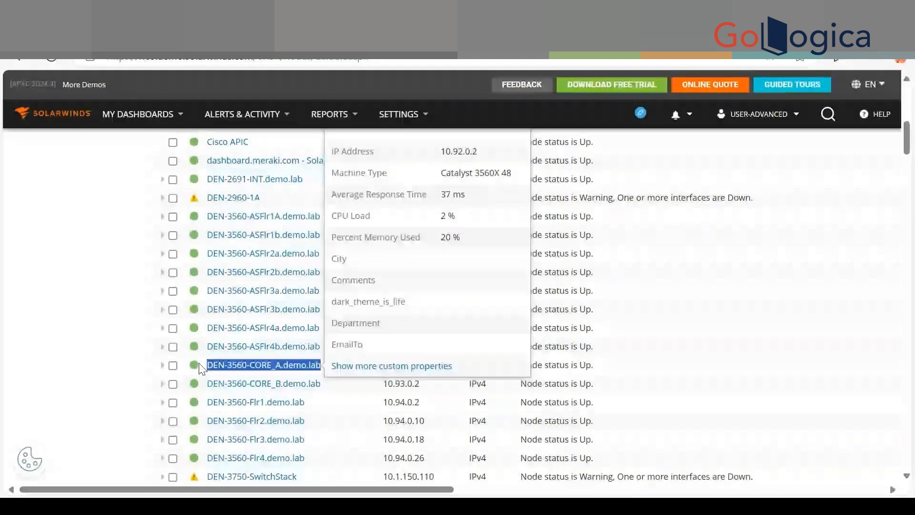
{"action": "triple_click", "coordinate": [200, 384]}
{"action": "scroll", "coordinate": [203, 296], "scroll_direction": "up", "scroll_amount": 2}
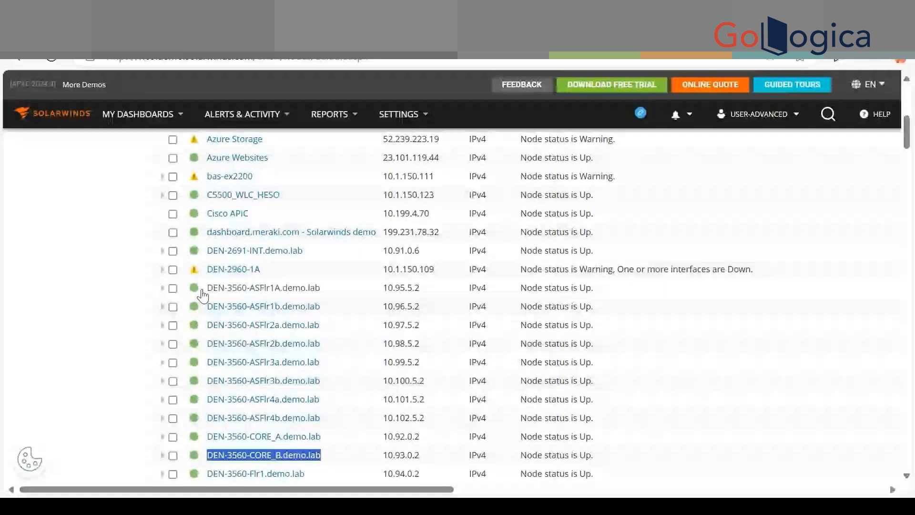
Step: Inspect the name of the DEN-3560-ASFlr1A.demo.lab node as an example, and clear the text highlight
{"action": "left_click_drag", "start_coordinate": [321, 288], "coordinate": [290, 290]}
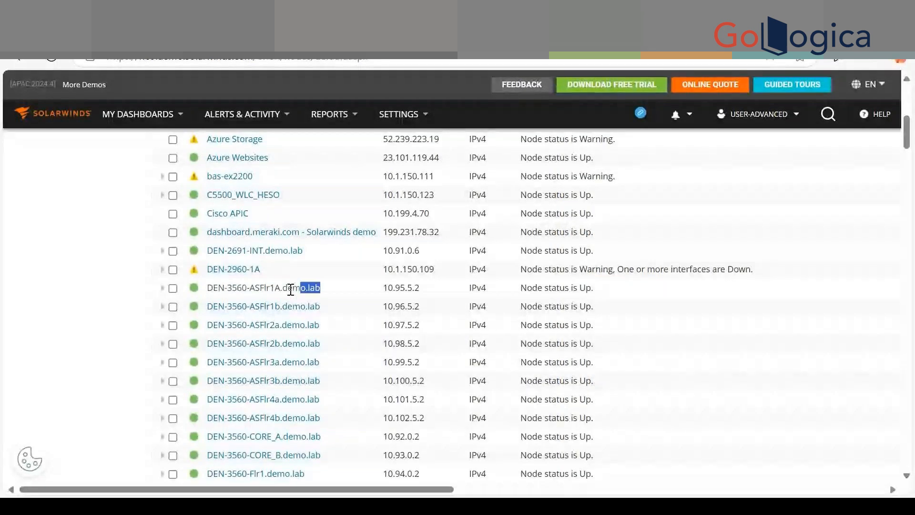
{"action": "triple_click", "coordinate": [291, 288]}
{"action": "left_click", "coordinate": [122, 316]}
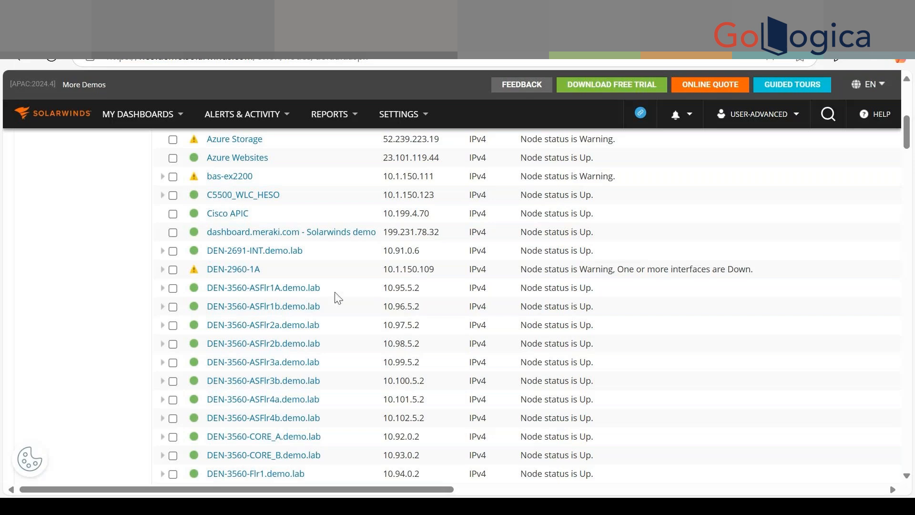
{"action": "left_click_drag", "start_coordinate": [336, 292], "coordinate": [204, 290]}
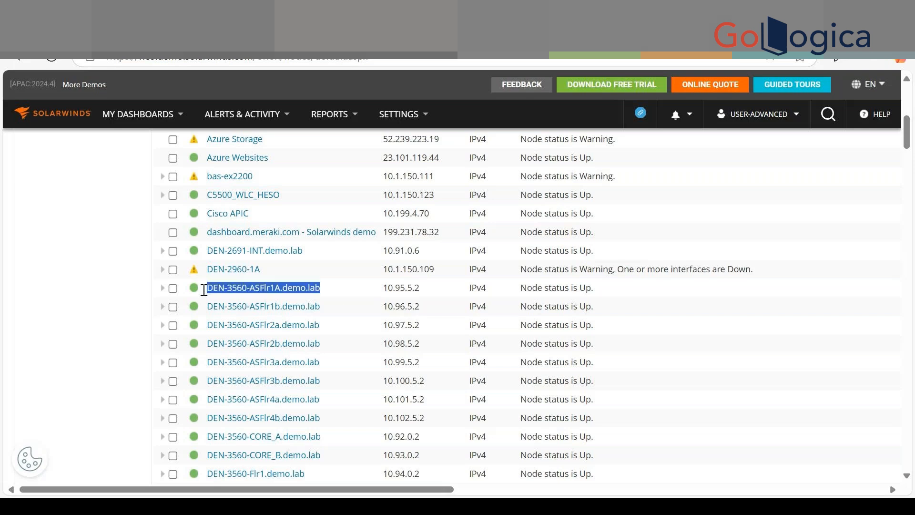
{"action": "left_click", "coordinate": [51, 290]}
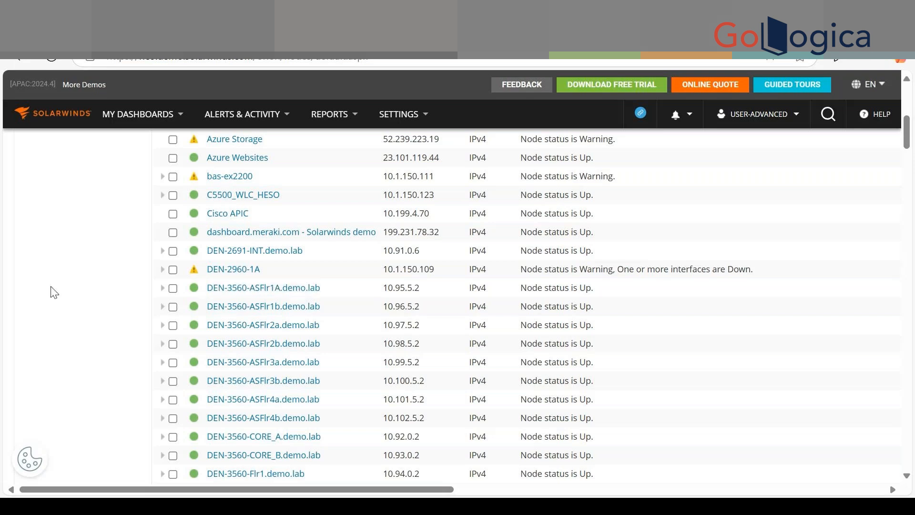
{"action": "scroll", "coordinate": [247, 217], "scroll_direction": "down", "scroll_amount": 2}
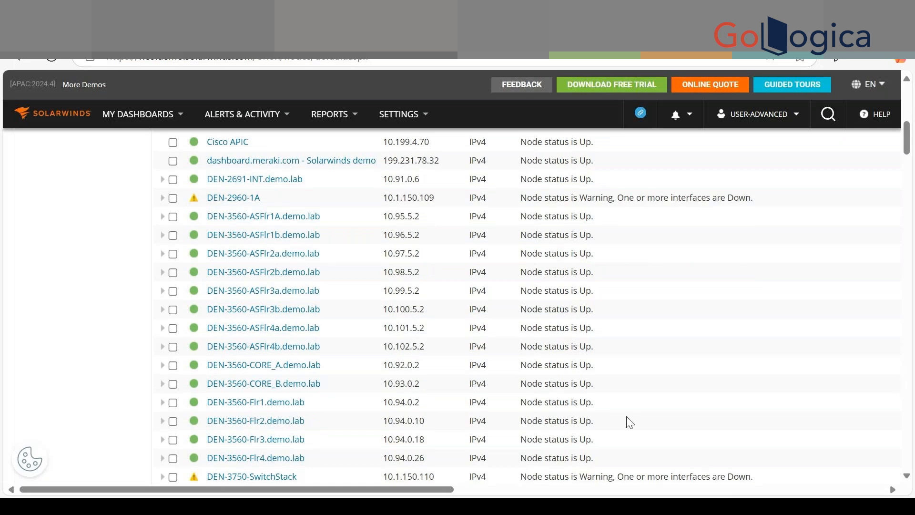
Step: Switch to the tutorialspoint whiteboard and add the line "Lets assume we have a site called Hyderabad" below "Dependencies :-", after a blank line
{"action": "left_click", "coordinate": [560, 61]}
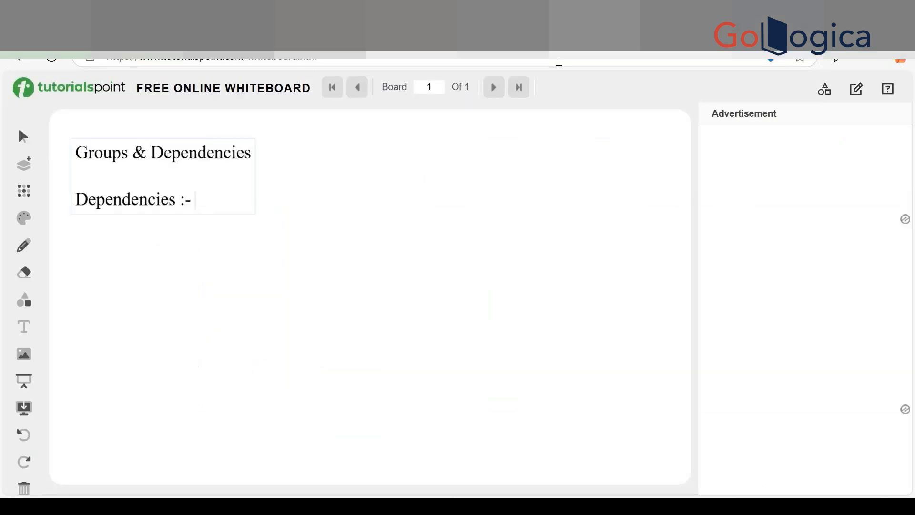
{"action": "key", "text": "Return"}
{"action": "key", "text": "Return"}
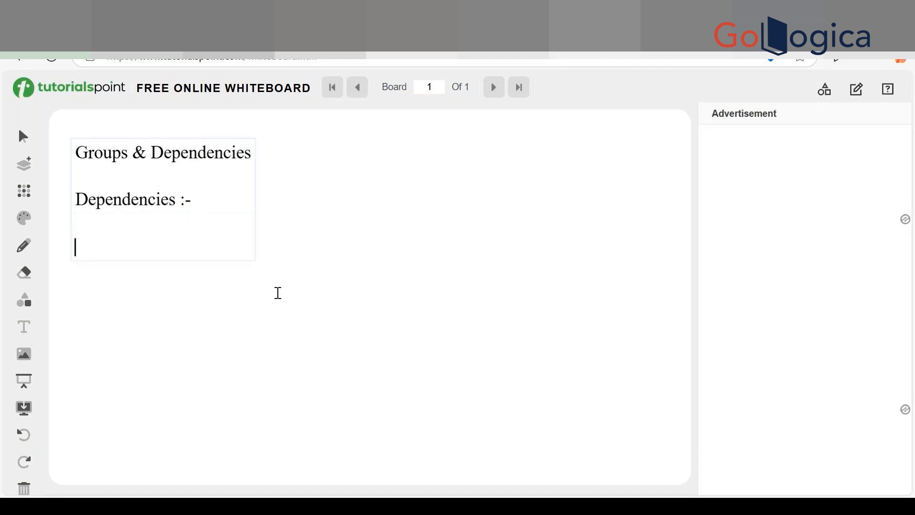
{"action": "type", "text": "Lets assume we have a sit"}
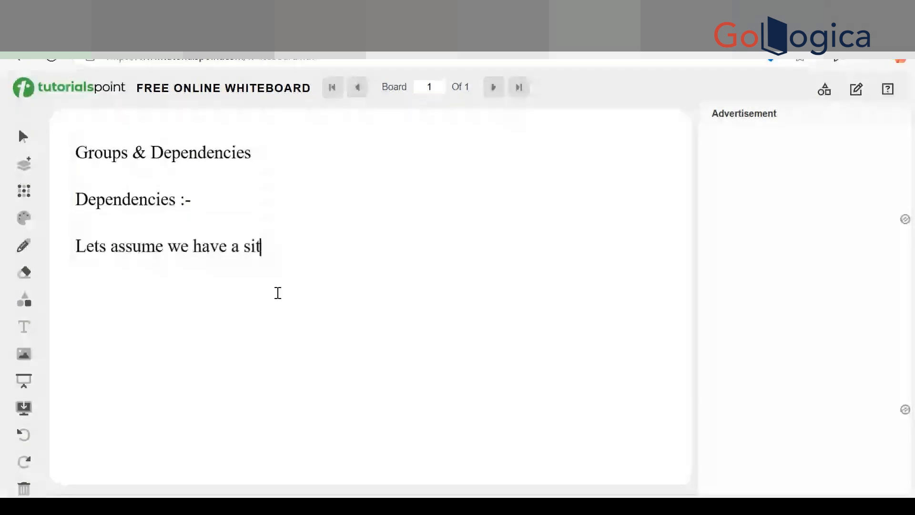
{"action": "type", "text": "e called"}
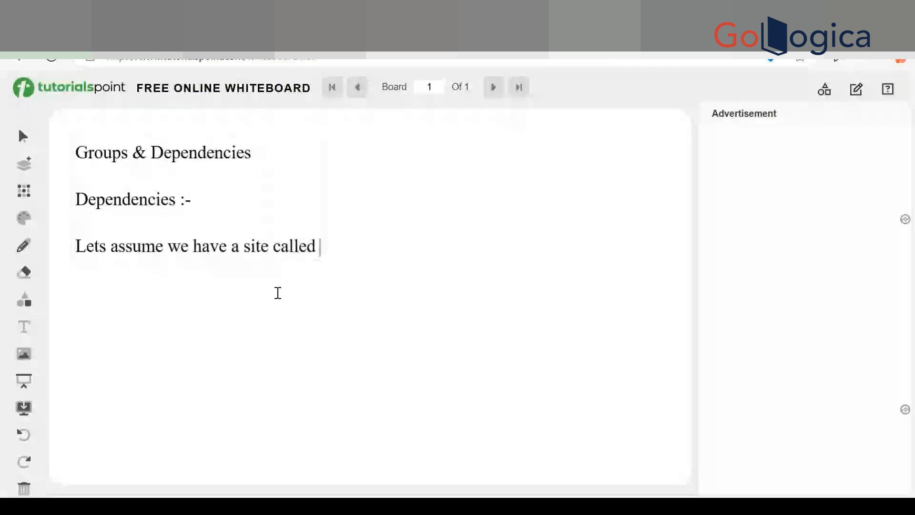
{"action": "type", "text": "Hyderabad"}
{"action": "key", "text": "Return"}
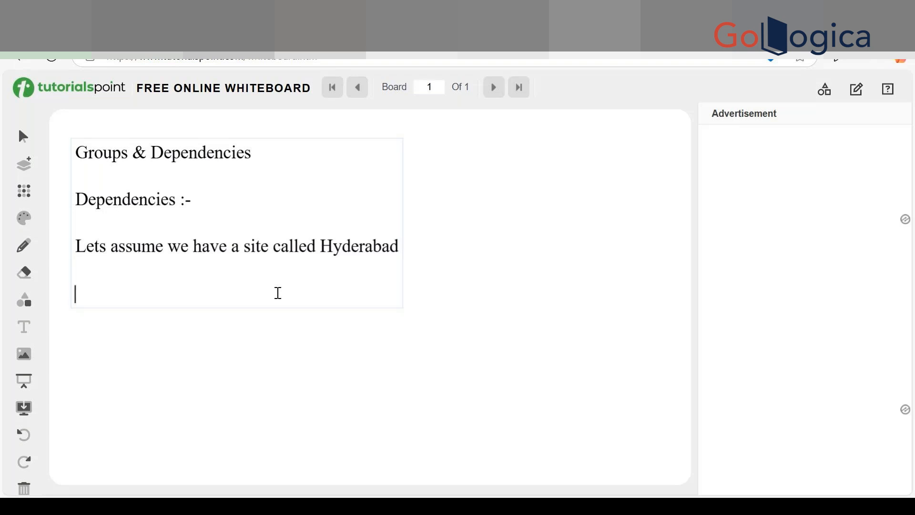
Step: Add the device line "1 Router, 1 Firewall, 2 switches, 10 servers" below the Hyderabad sentence, followed by a blank line
{"action": "type", "text": "1 Router"}
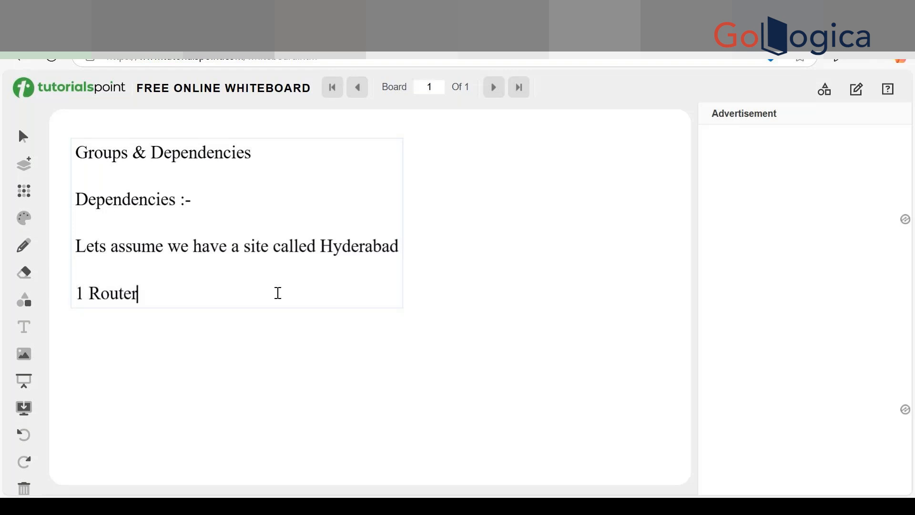
{"action": "type", "text": ", 1 Firewall,"}
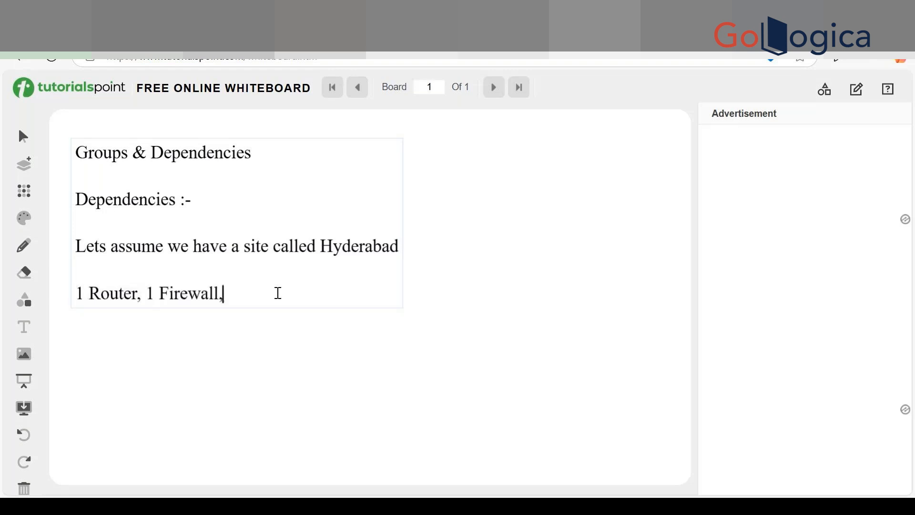
{"action": "type", "text": " 2 switches"}
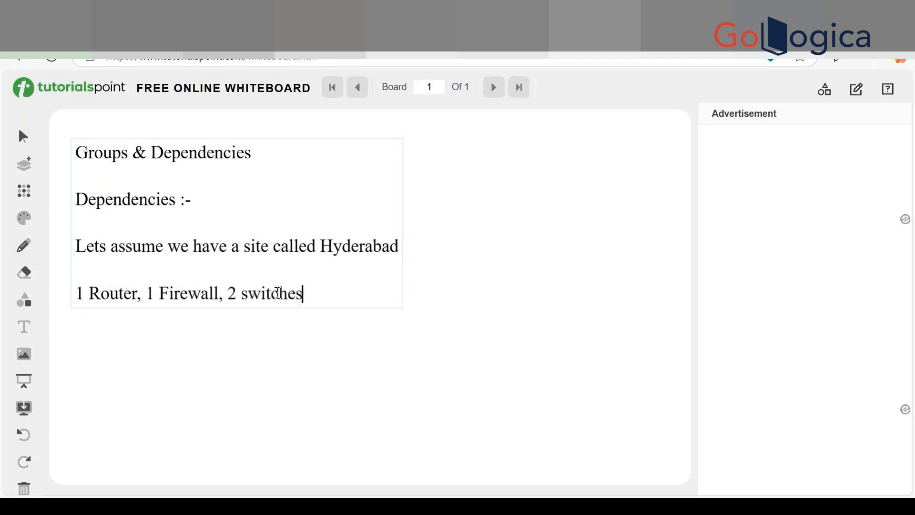
{"action": "type", "text": ", 10 server"}
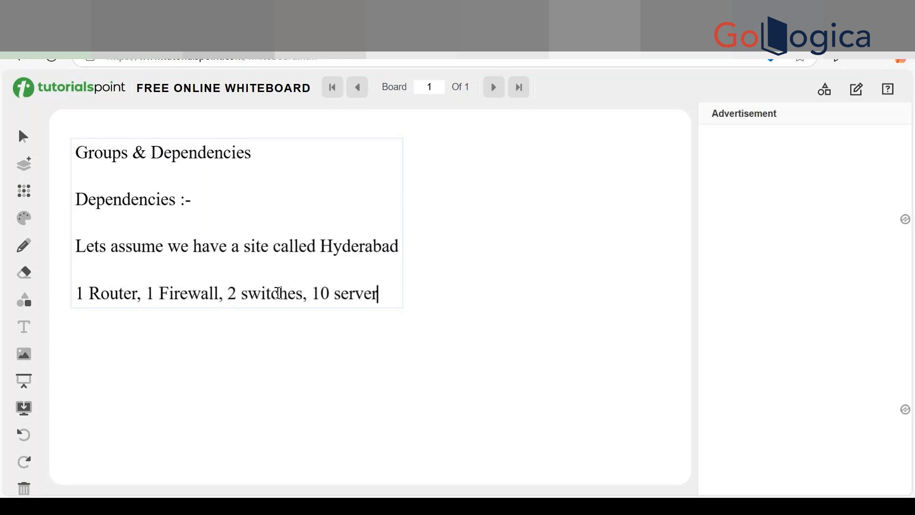
{"action": "type", "text": "s"}
{"action": "key", "text": "Return"}
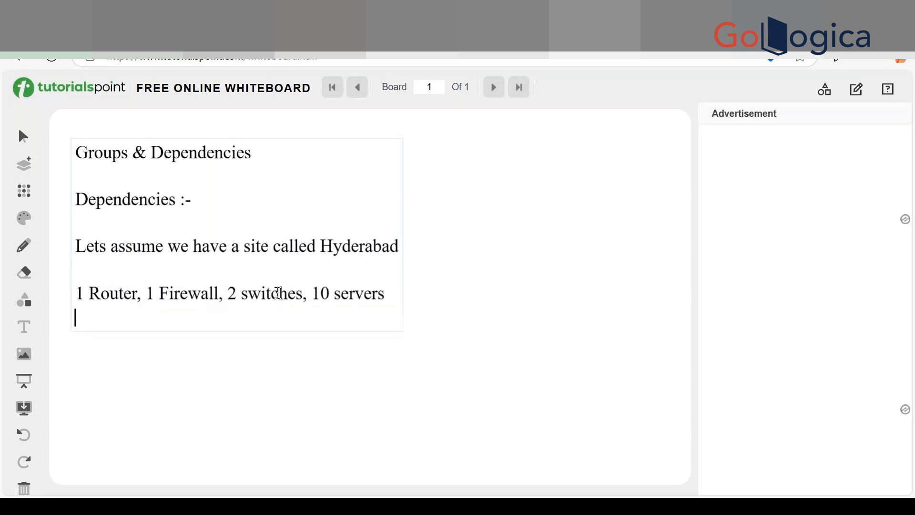
{"action": "key", "text": "Return"}
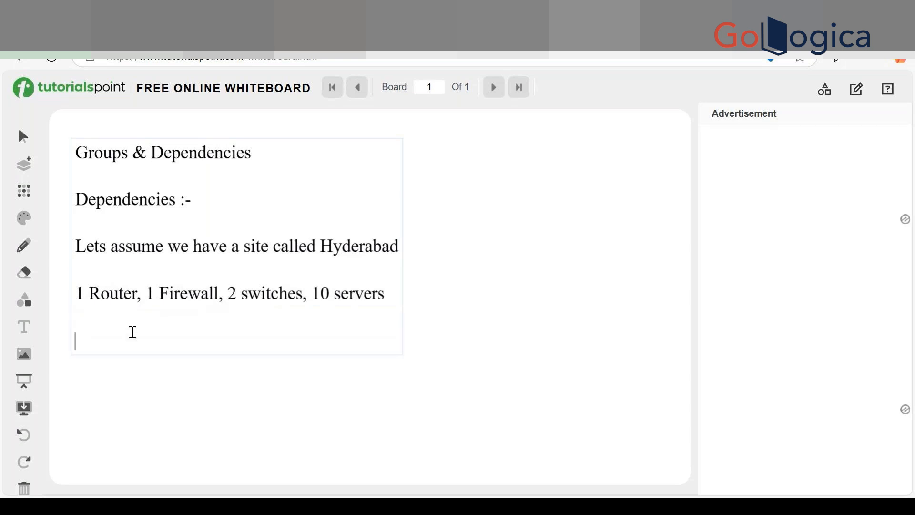
Step: Handwrite "ISP" with the pencil below the device line and draw an arrow from it pointing down to the right
{"action": "left_click", "coordinate": [22, 248]}
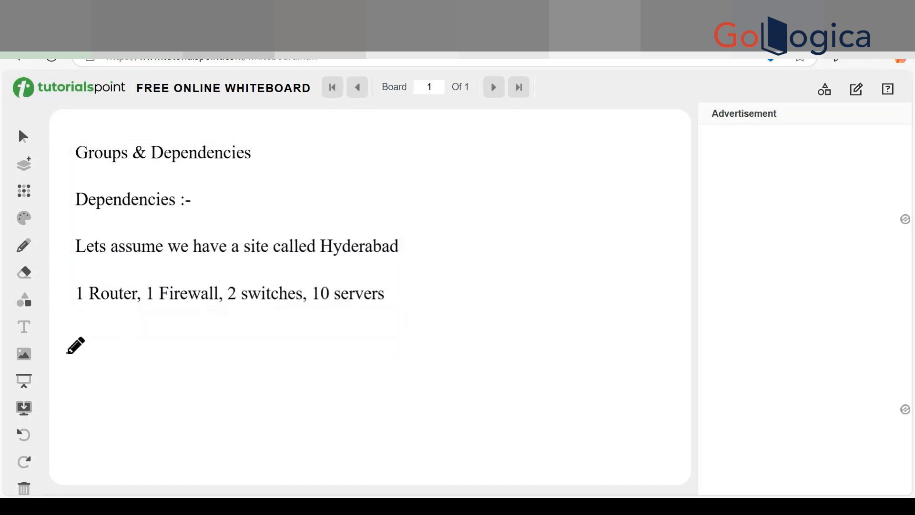
{"action": "mouse_move", "coordinate": [64, 351]}
{"action": "left_mouse_down"}
{"action": "mouse_move", "coordinate": [75, 369]}
{"action": "mouse_move", "coordinate": [90, 356]}
{"action": "left_mouse_up"}
{"action": "mouse_move", "coordinate": [54, 359]}
{"action": "left_mouse_down"}
{"action": "mouse_move", "coordinate": [80, 336]}
{"action": "mouse_move", "coordinate": [130, 333]}
{"action": "left_mouse_up"}
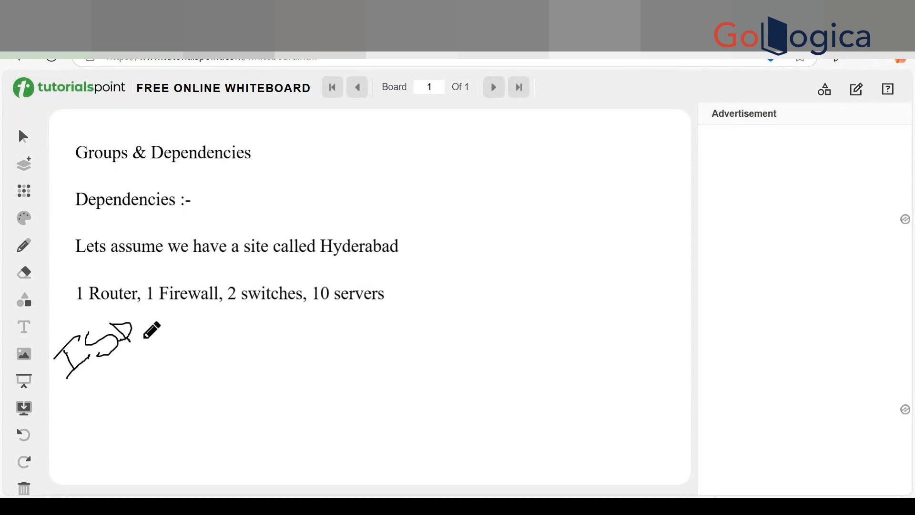
{"action": "mouse_move", "coordinate": [135, 335]}
{"action": "left_mouse_down"}
{"action": "mouse_move", "coordinate": [175, 356]}
{"action": "mouse_move", "coordinate": [184, 338]}
{"action": "left_mouse_up"}
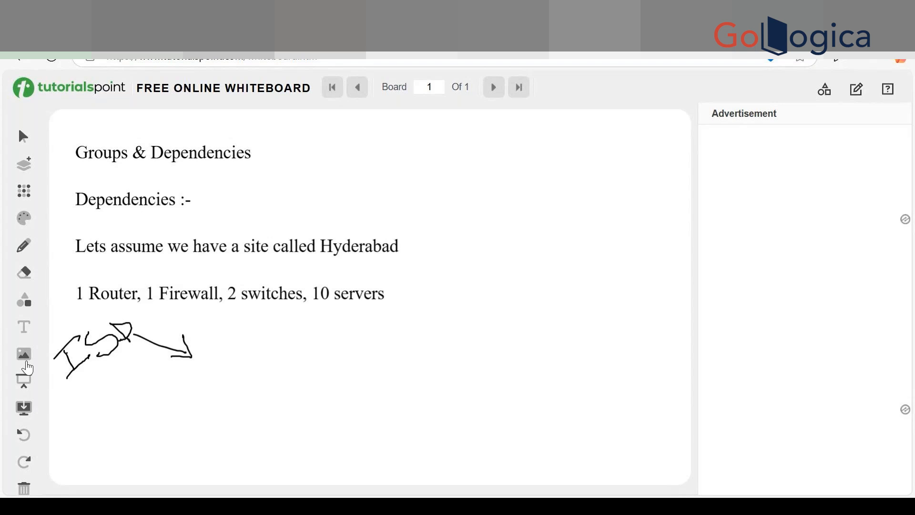
Step: Add a text label reading "Router" at the tip of the arrow coming from the handwritten ISP
{"action": "left_click", "coordinate": [25, 379]}
{"action": "left_click", "coordinate": [75, 297]}
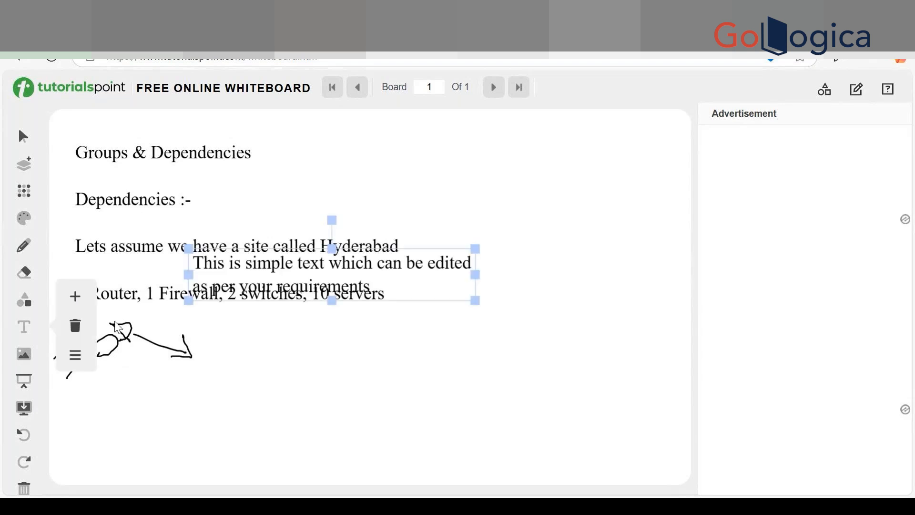
{"action": "left_click_drag", "start_coordinate": [286, 266], "coordinate": [291, 346]}
{"action": "left_click", "coordinate": [292, 344]}
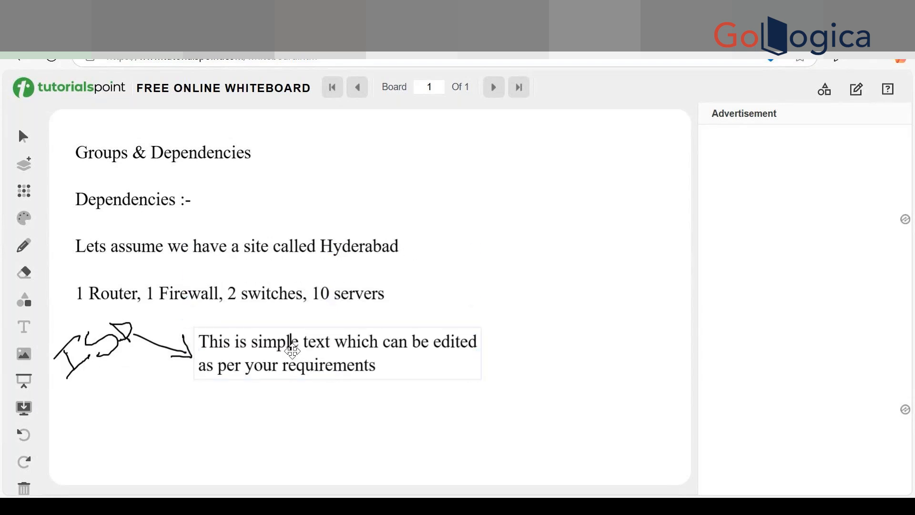
{"action": "left_click", "coordinate": [378, 370], "text": "shift"}
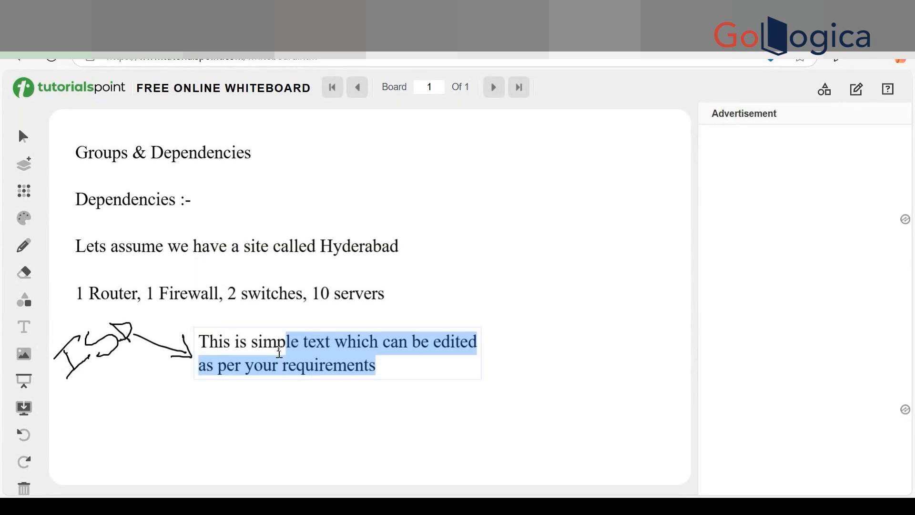
{"action": "left_click", "coordinate": [200, 343], "text": "shift"}
{"action": "key", "text": "BackSpace"}
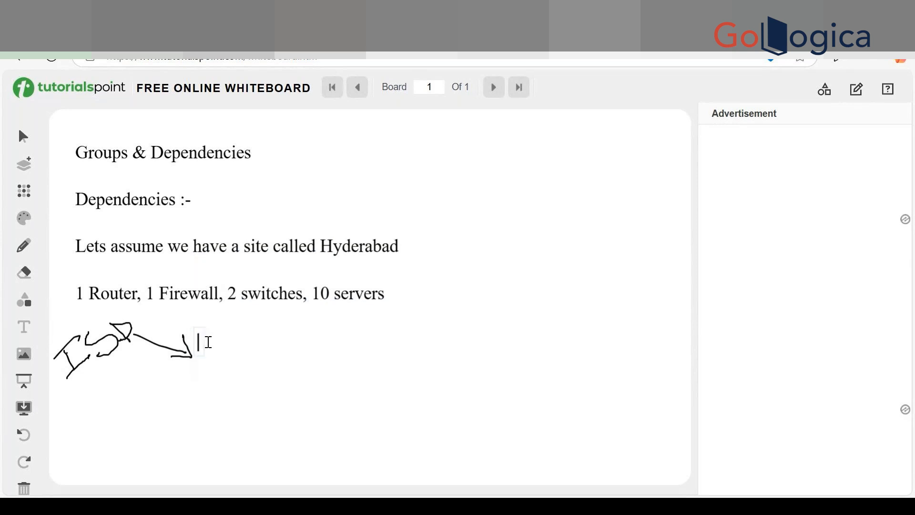
{"action": "type", "text": "Router"}
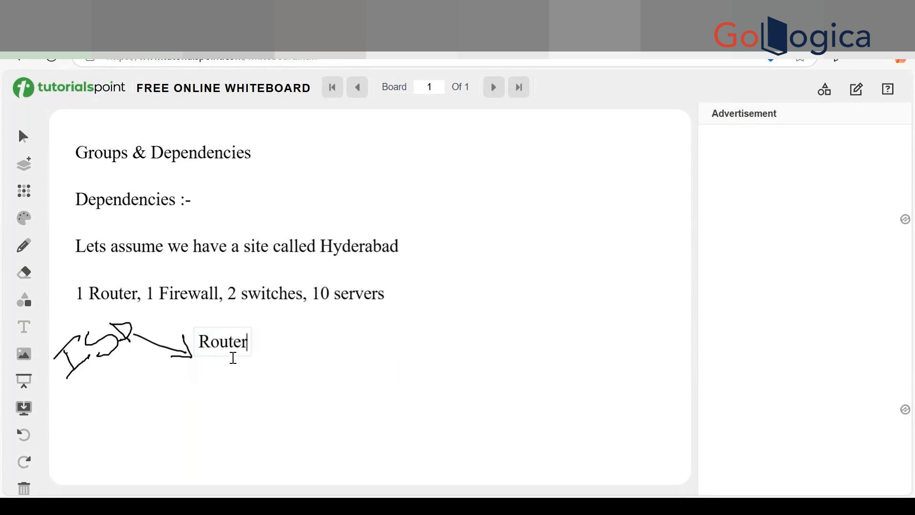
Step: Draw a short downward arrow below the Router label with the pencil
{"action": "left_click", "coordinate": [26, 253]}
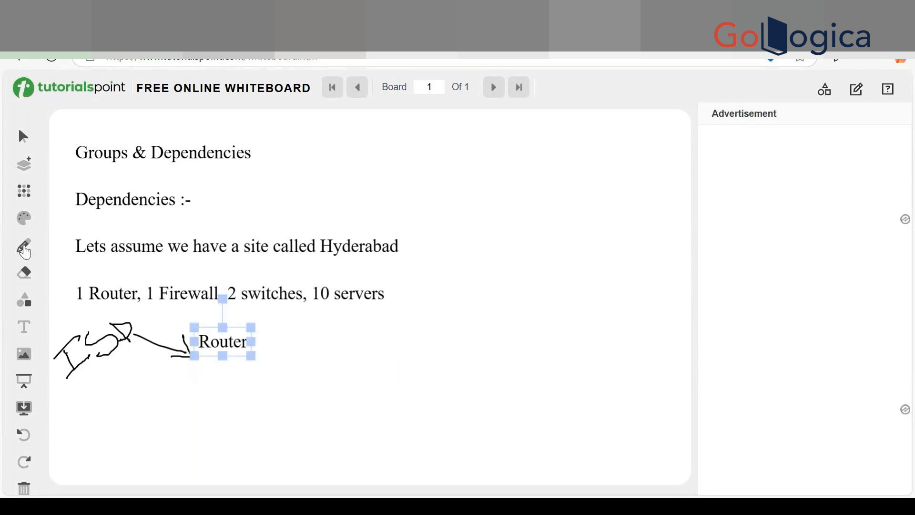
{"action": "left_click", "coordinate": [25, 251]}
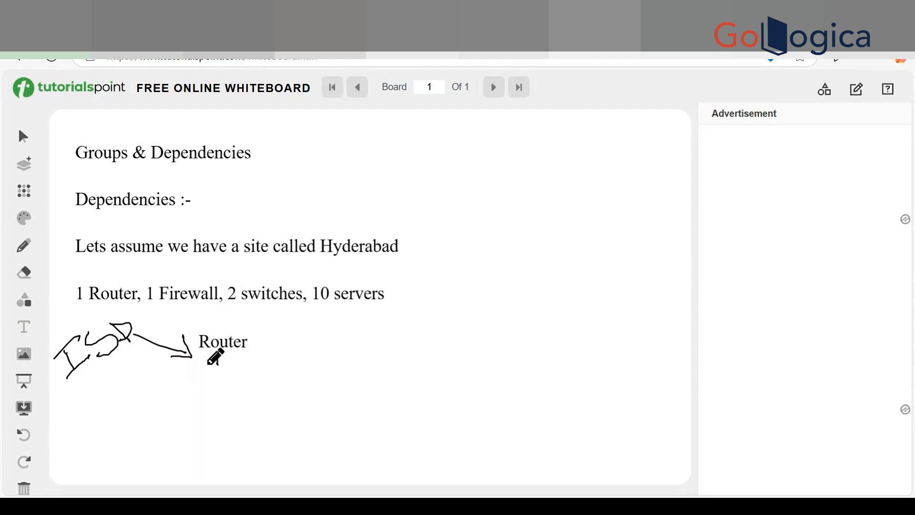
{"action": "left_click_drag", "start_coordinate": [208, 364], "coordinate": [225, 362]}
Step: Add a "Firewall" text label centred under the Router arrow, and draw a short downward arrow beneath it
{"action": "left_click", "coordinate": [24, 327]}
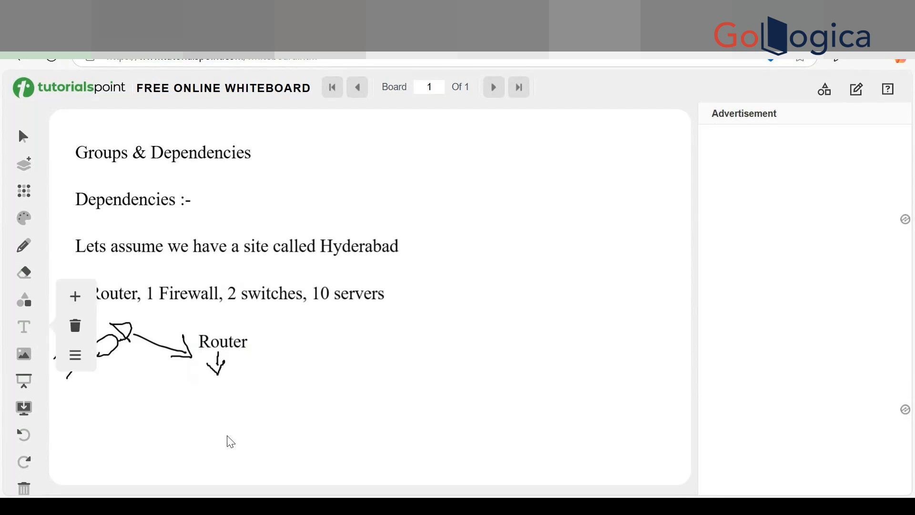
{"action": "left_click", "coordinate": [79, 299]}
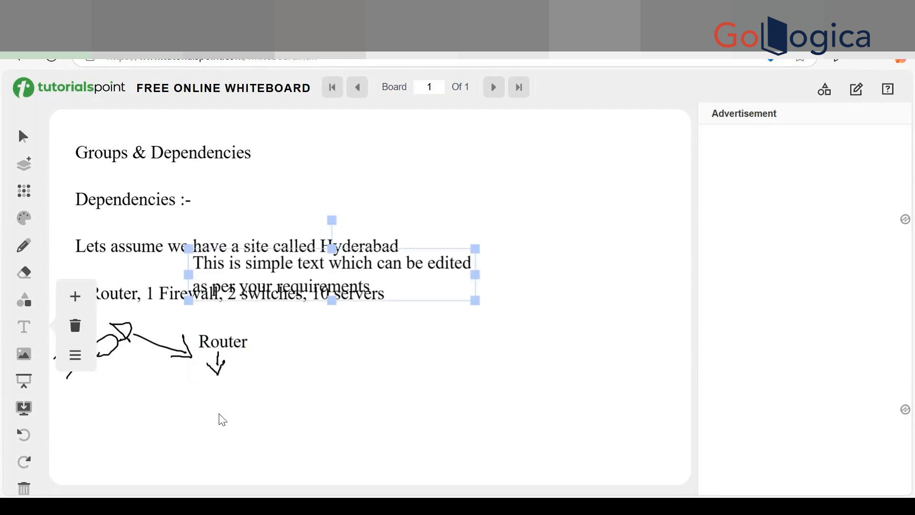
{"action": "left_click_drag", "start_coordinate": [311, 252], "coordinate": [286, 387]}
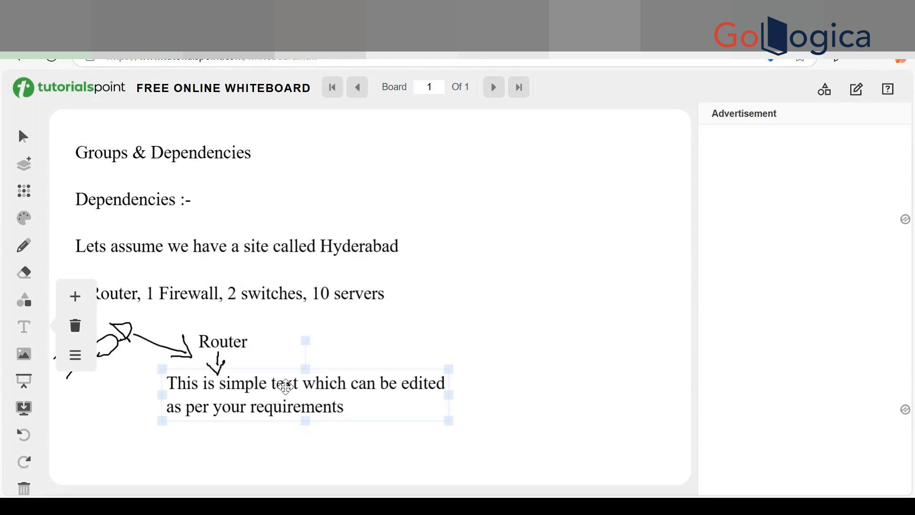
{"action": "left_click_drag", "start_coordinate": [286, 387], "coordinate": [285, 387]}
{"action": "double_click", "coordinate": [170, 383]}
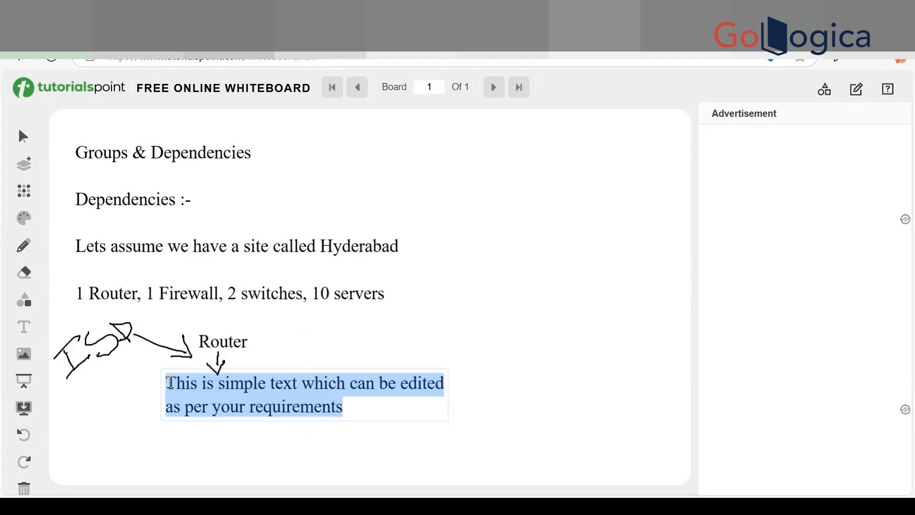
{"action": "type", "text": "Firewall"}
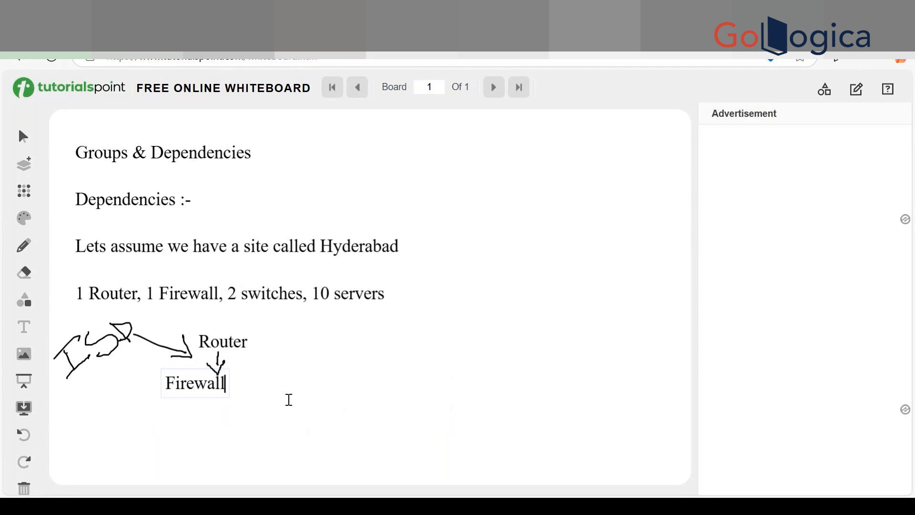
{"action": "left_click", "coordinate": [292, 406]}
{"action": "left_click", "coordinate": [197, 390]}
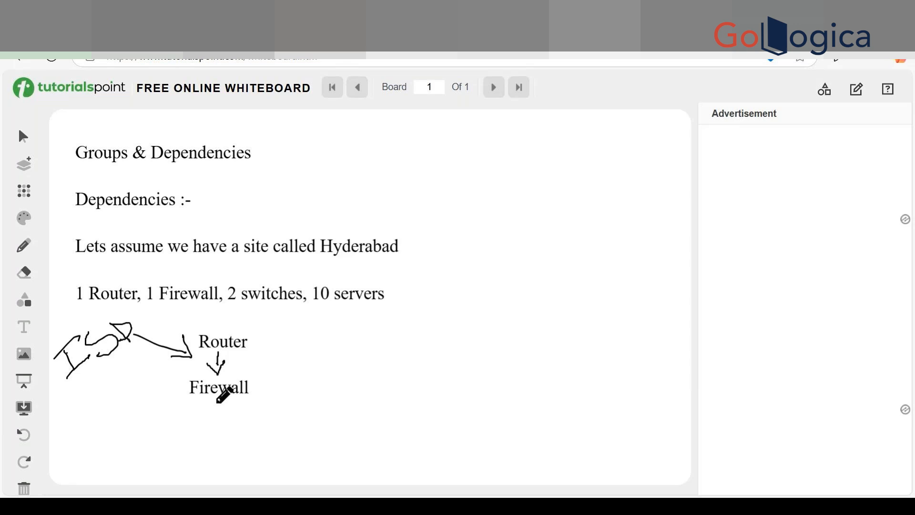
{"action": "left_click_drag", "start_coordinate": [218, 403], "coordinate": [223, 406]}
Step: Add a text label reading "Switch1, Switch2" below the arrow under Firewall
{"action": "mouse_move", "coordinate": [80, 312]}
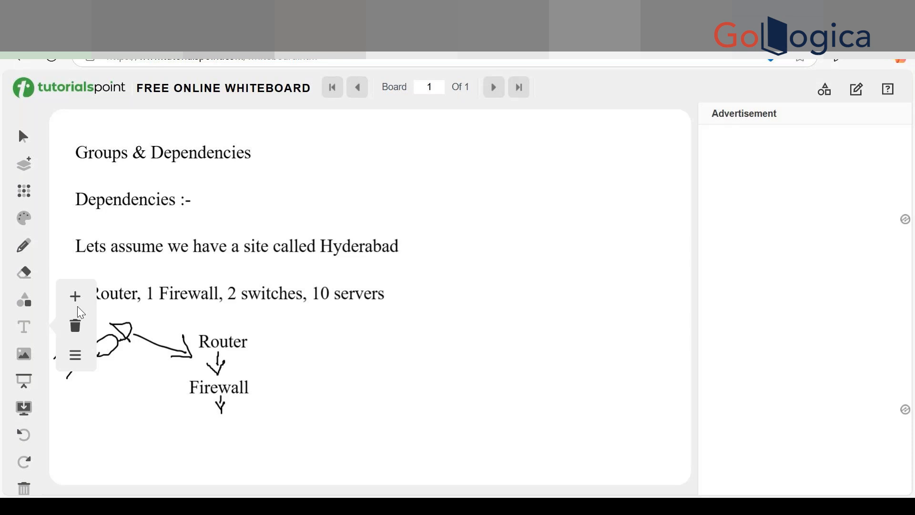
{"action": "left_click", "coordinate": [77, 306]}
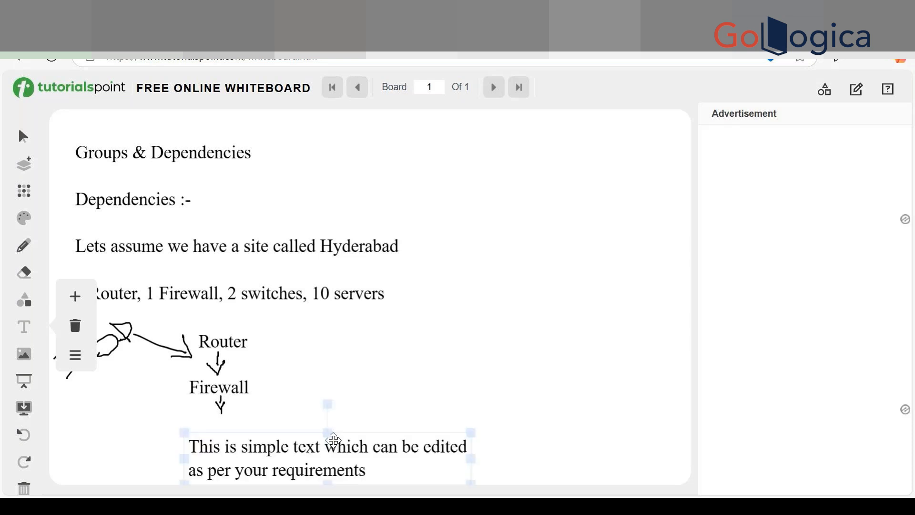
{"action": "left_click_drag", "start_coordinate": [333, 440], "coordinate": [209, 439]}
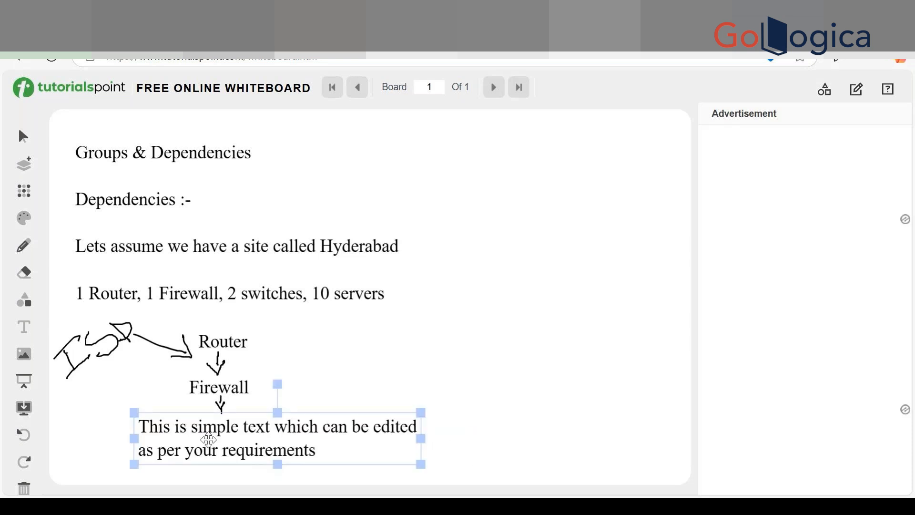
{"action": "double_click", "coordinate": [131, 424]}
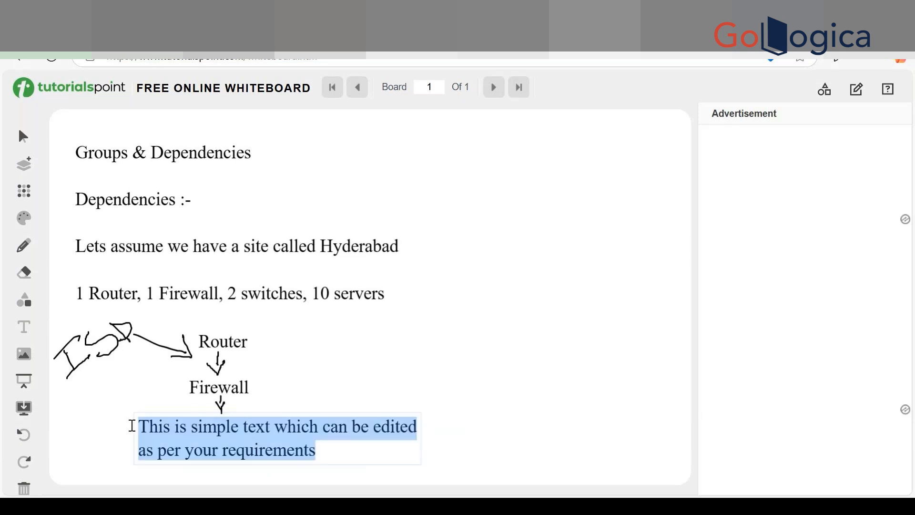
{"action": "type", "text": "Switch1, S"}
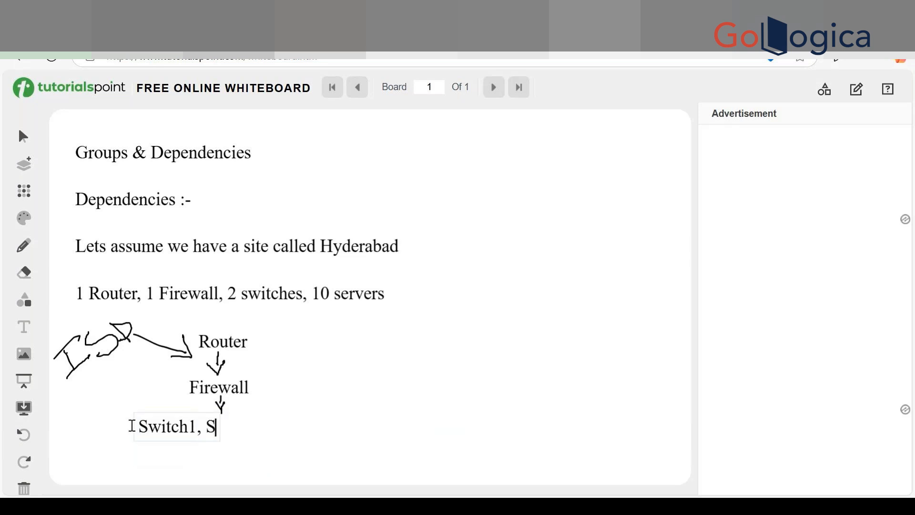
{"action": "type", "text": "witch2"}
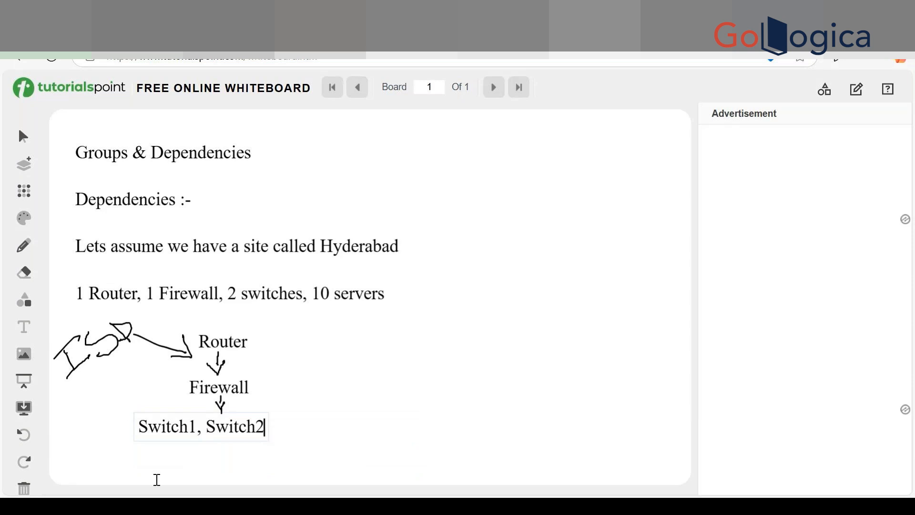
{"action": "left_click", "coordinate": [159, 463]}
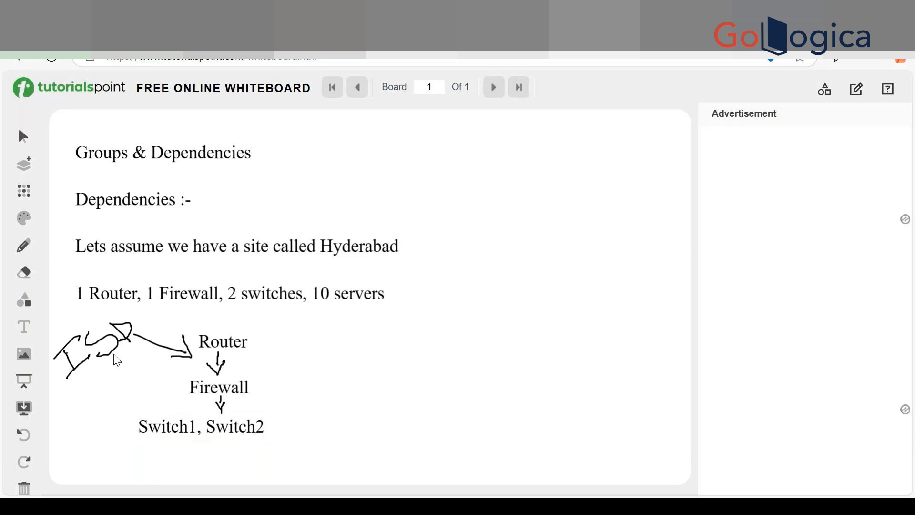
Step: Circle the Router label with the pencil, and mark the ISP link and the lower edge of the circle
{"action": "left_click", "coordinate": [26, 247]}
{"action": "mouse_move", "coordinate": [192, 355]}
{"action": "left_mouse_down"}
{"action": "mouse_move", "coordinate": [280, 348]}
{"action": "mouse_move", "coordinate": [192, 352]}
{"action": "left_mouse_up"}
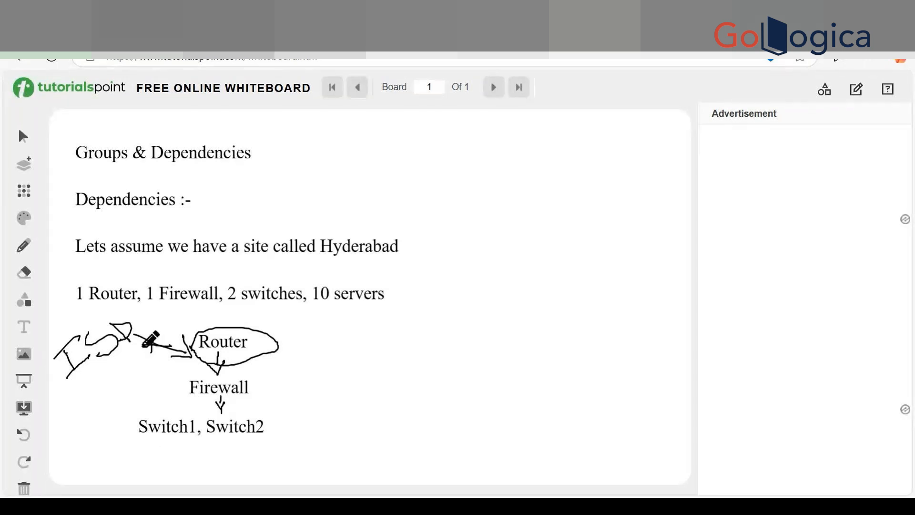
{"action": "left_click_drag", "start_coordinate": [143, 346], "coordinate": [185, 309]}
{"action": "left_click_drag", "start_coordinate": [242, 362], "coordinate": [268, 367]}
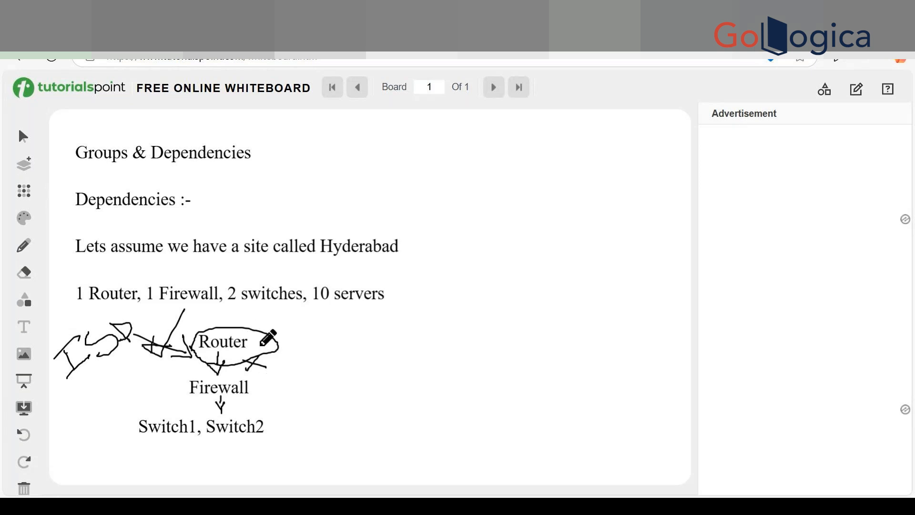
Step: Draw check marks beside the Router, Firewall and "Switch1, Switch2" labels with the pencil
{"action": "left_click_drag", "start_coordinate": [262, 344], "coordinate": [291, 312]}
{"action": "left_click_drag", "start_coordinate": [249, 387], "coordinate": [268, 396]}
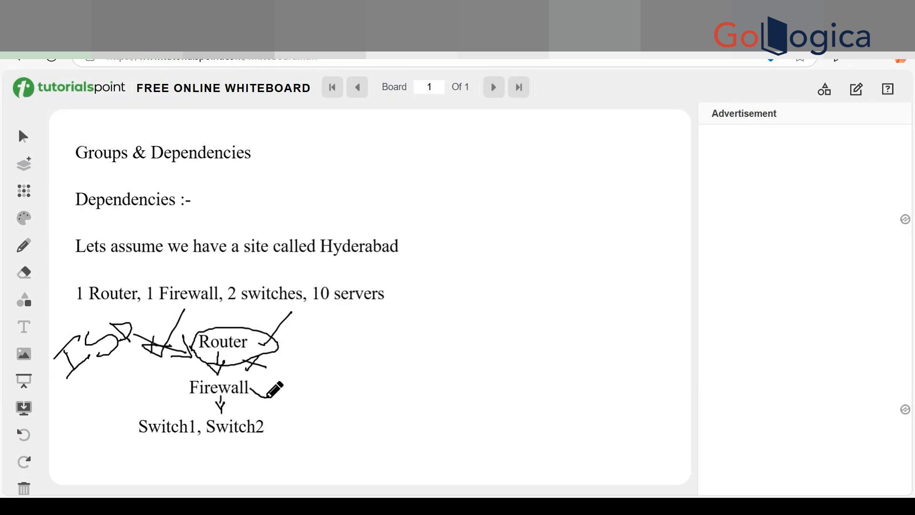
{"action": "left_click_drag", "start_coordinate": [268, 396], "coordinate": [306, 364]}
{"action": "left_click_drag", "start_coordinate": [269, 427], "coordinate": [323, 395]}
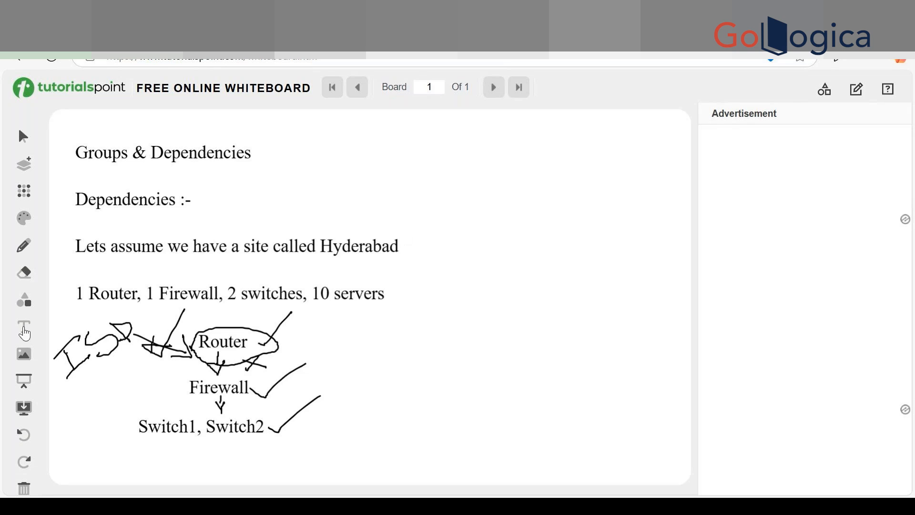
Step: Add the text "For creating dependenices we create groups in" in the empty area beside the Dependencies heading, and shift it left
{"action": "left_click", "coordinate": [24, 334]}
{"action": "mouse_move", "coordinate": [428, 408]}
{"action": "left_mouse_down"}
{"action": "mouse_move", "coordinate": [373, 462]}
{"action": "mouse_move", "coordinate": [570, 249]}
{"action": "mouse_move", "coordinate": [593, 180]}
{"action": "left_mouse_up"}
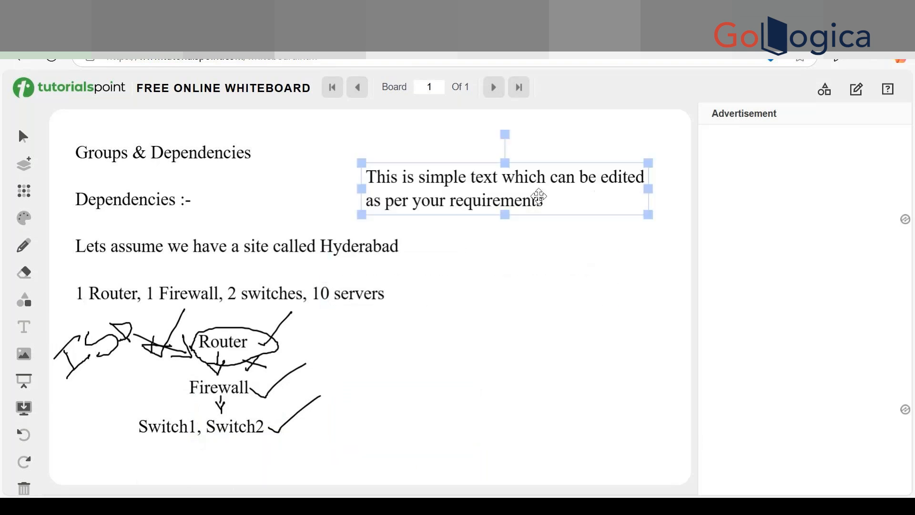
{"action": "left_click", "coordinate": [539, 199]}
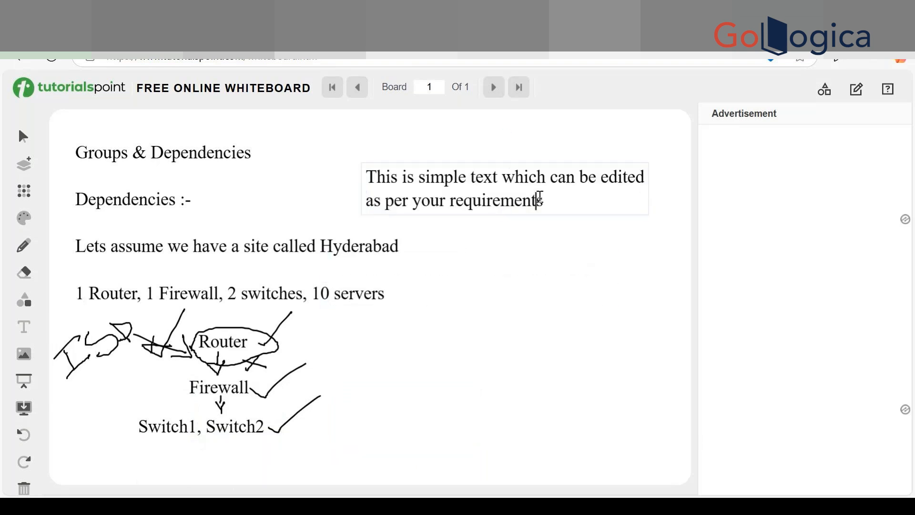
{"action": "key", "text": "ctrl+a"}
{"action": "key", "text": "BackSpace"}
{"action": "type", "text": "Fo"}
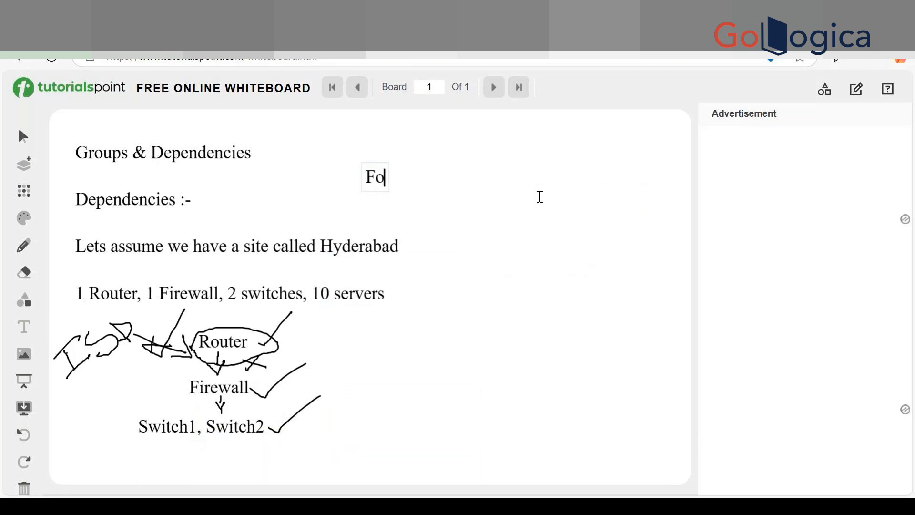
{"action": "type", "text": "r creat"}
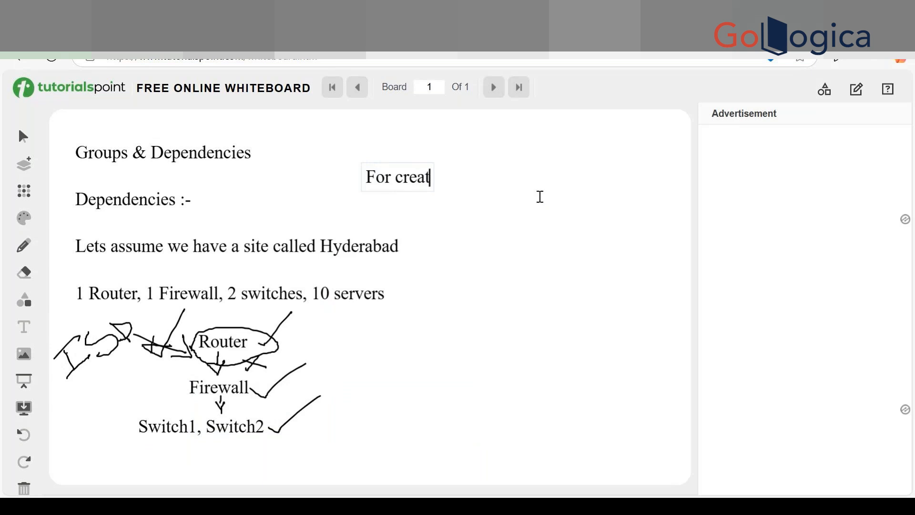
{"action": "type", "text": "ing depe"}
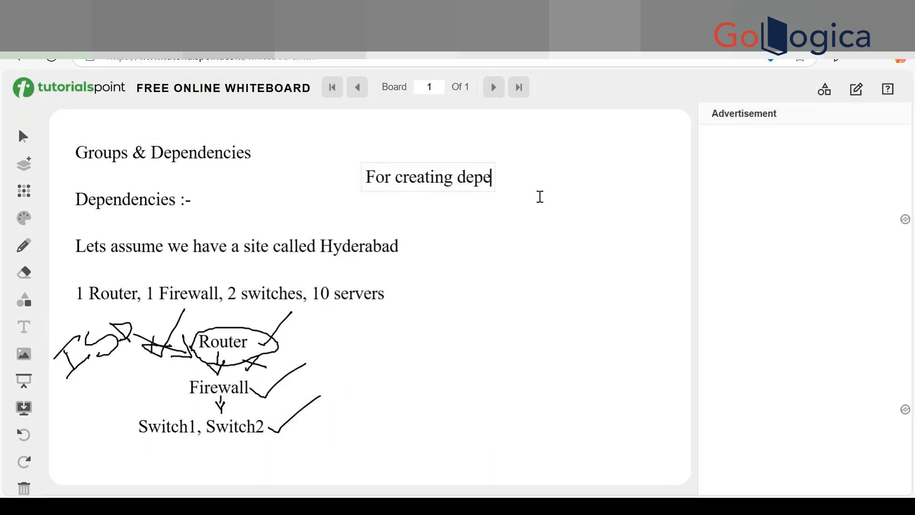
{"action": "type", "text": "ndenic"}
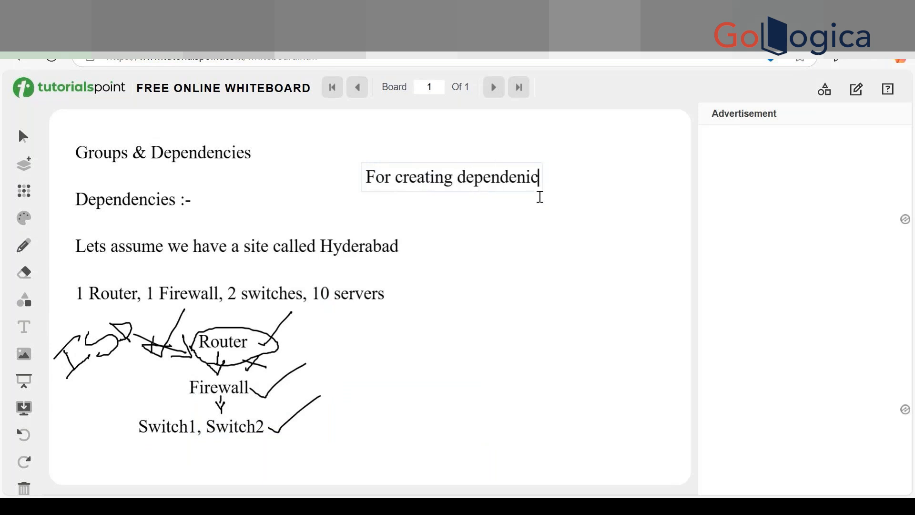
{"action": "type", "text": "es we create "}
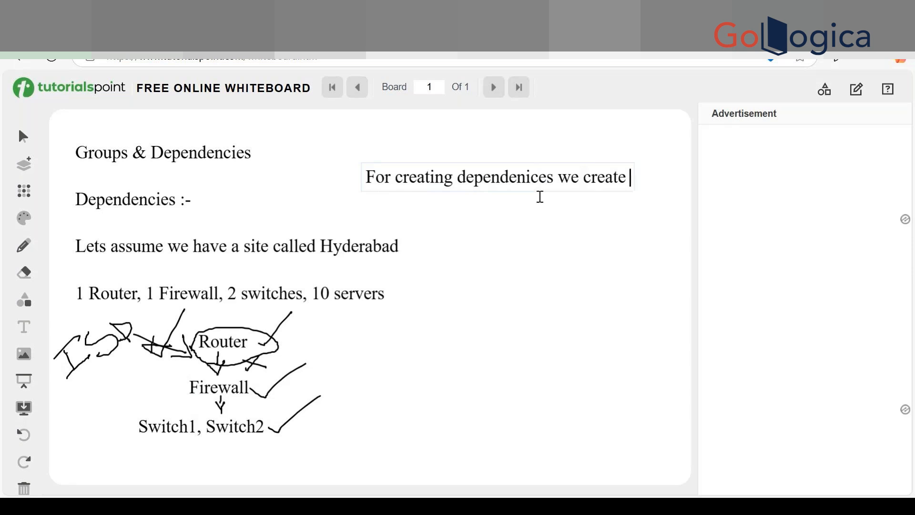
{"action": "type", "text": "groups i"}
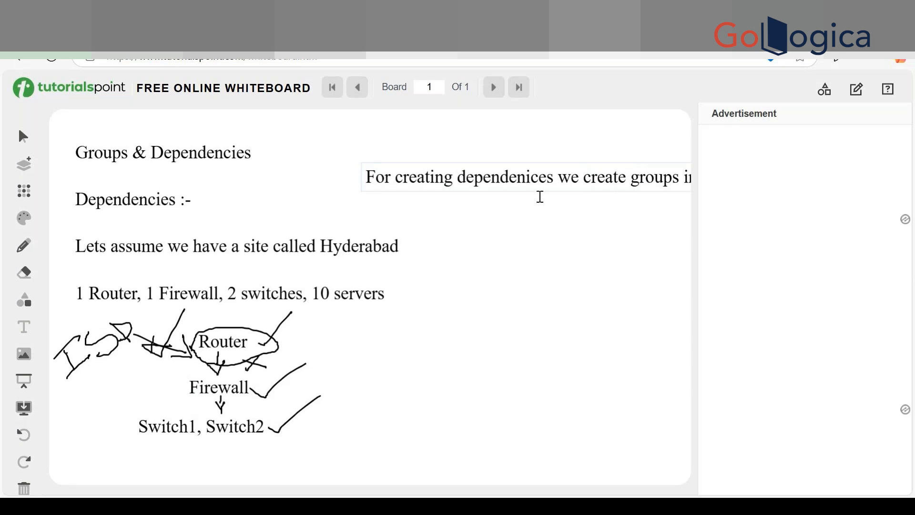
{"action": "left_click", "coordinate": [540, 196]}
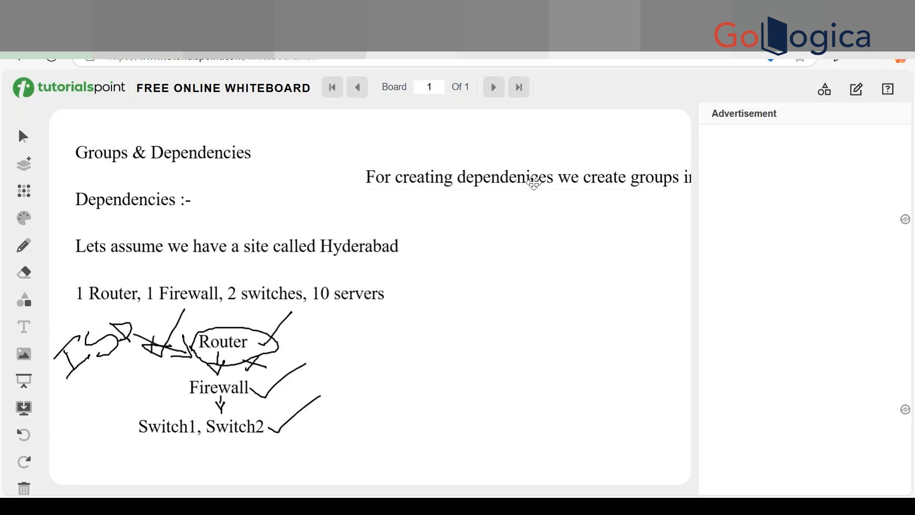
{"action": "left_click_drag", "start_coordinate": [535, 182], "coordinate": [443, 191]}
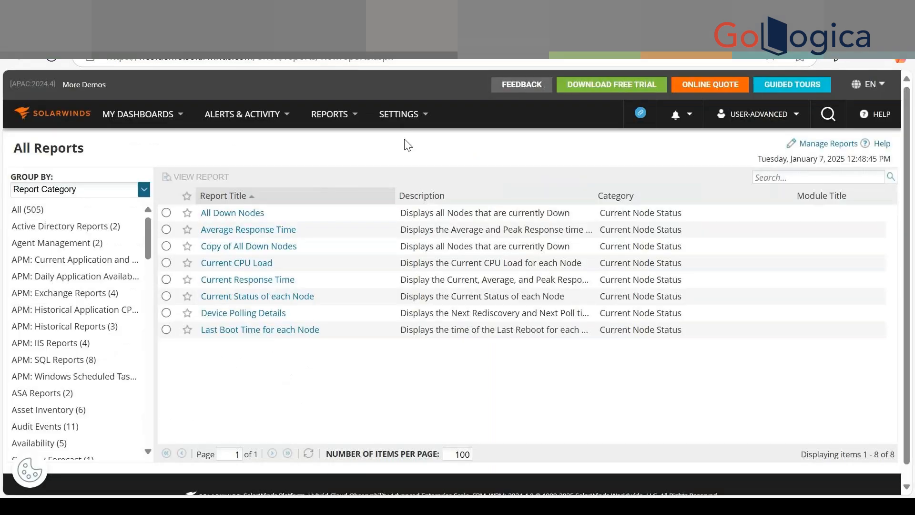
Step: Open the full settings page of the SolarWinds online demo
{"action": "mouse_move", "coordinate": [409, 149]}
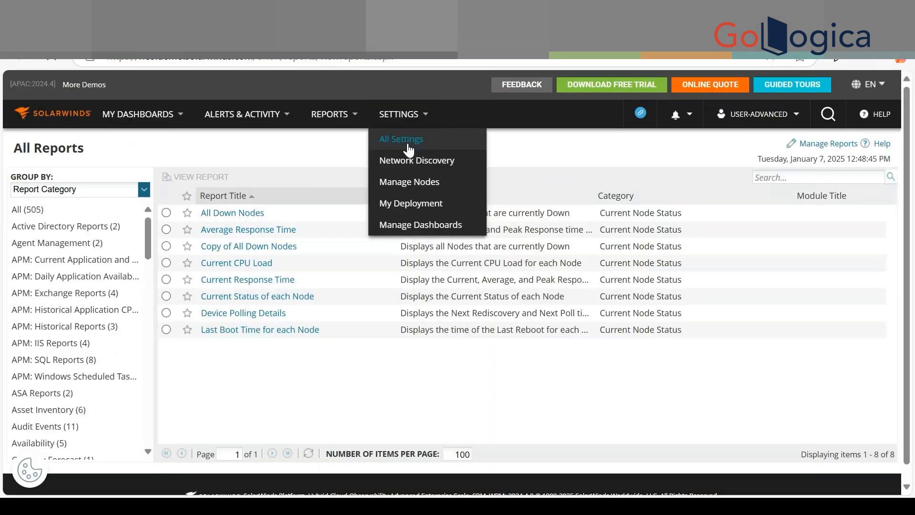
{"action": "left_click", "coordinate": [408, 143]}
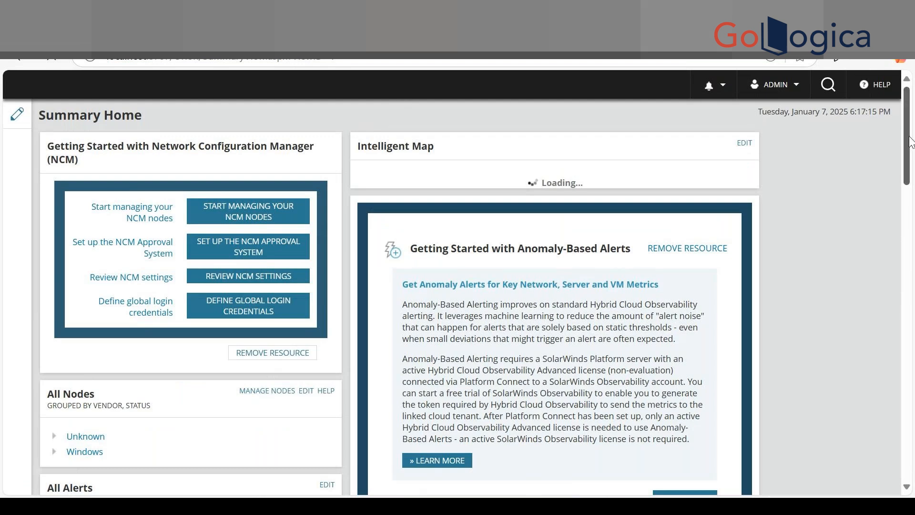
{"action": "left_click_drag", "start_coordinate": [911, 142], "coordinate": [910, 82]}
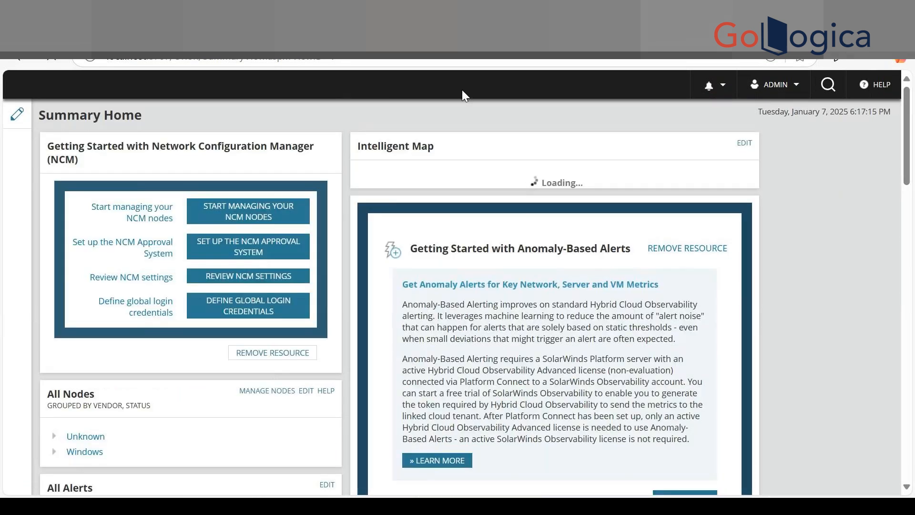
{"action": "left_click", "coordinate": [353, 61]}
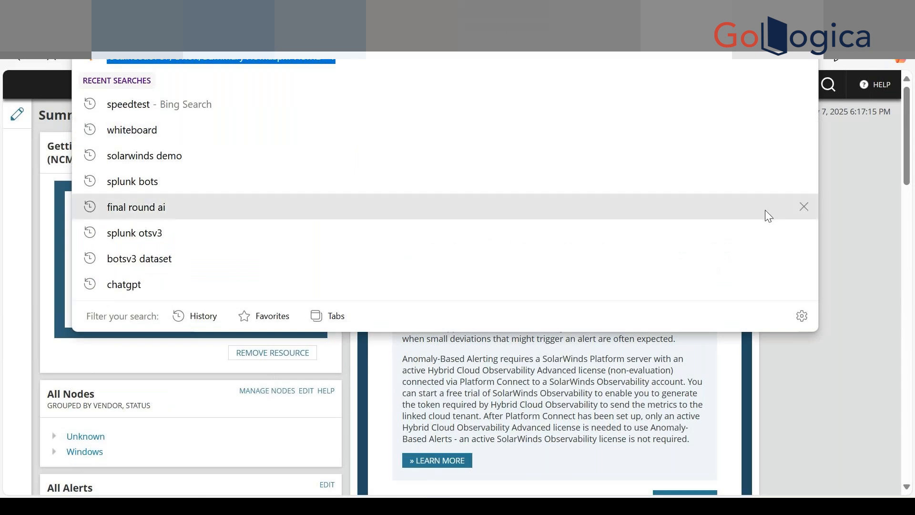
{"action": "left_click", "coordinate": [863, 249]}
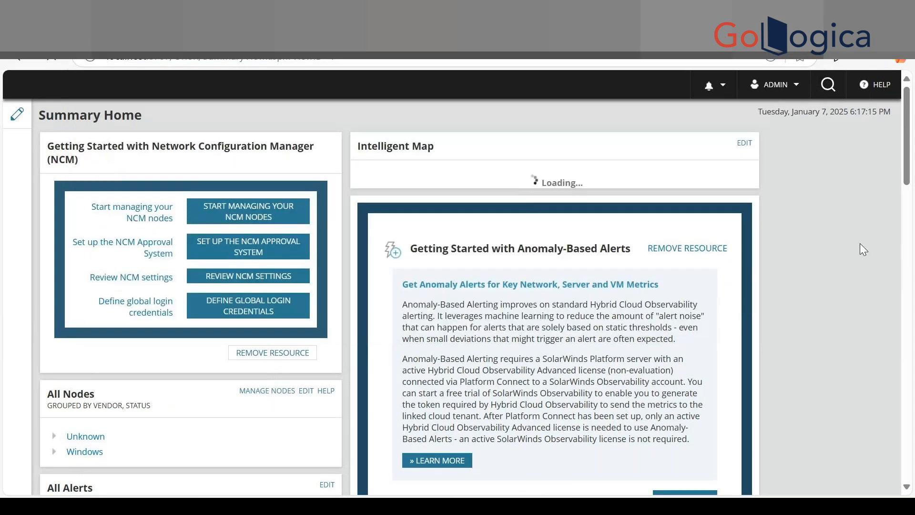
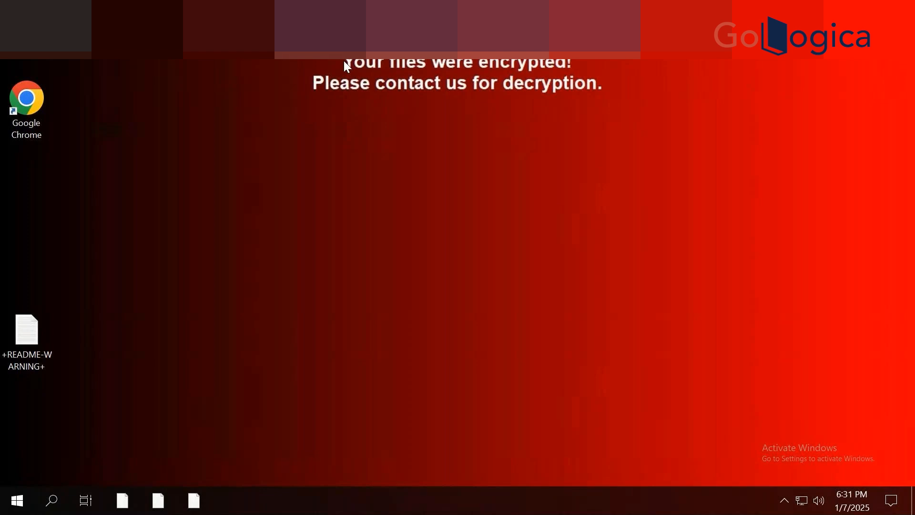
Step: Sign out of the current account on the Windows Server desktop
{"action": "key", "text": "super"}
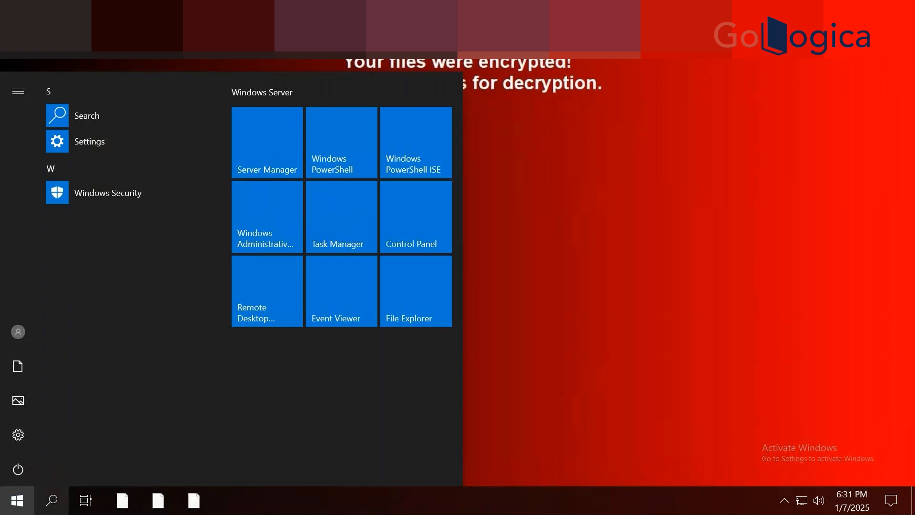
{"action": "left_click", "coordinate": [535, 336]}
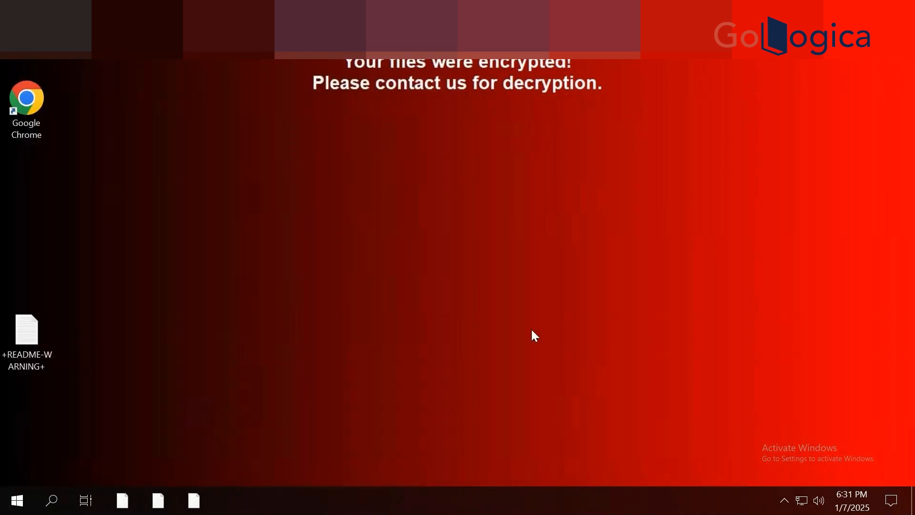
{"action": "left_click", "coordinate": [14, 499]}
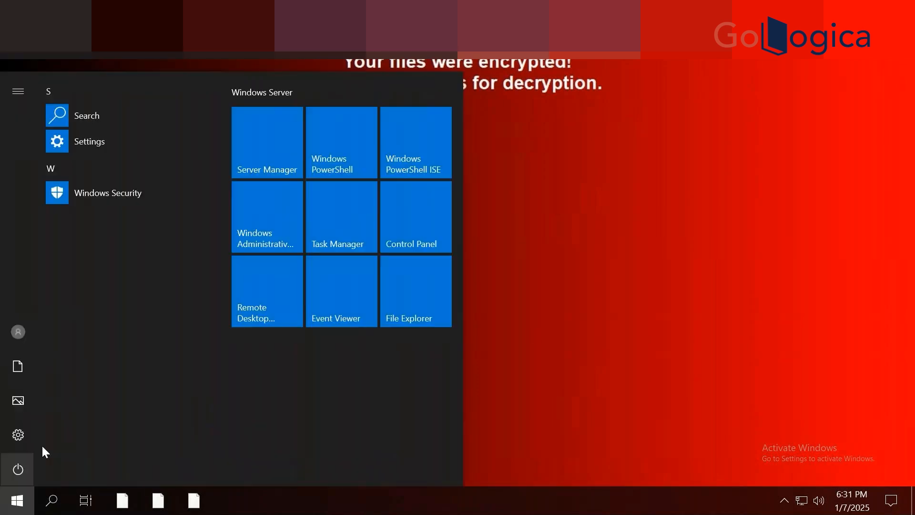
{"action": "left_click", "coordinate": [17, 329]}
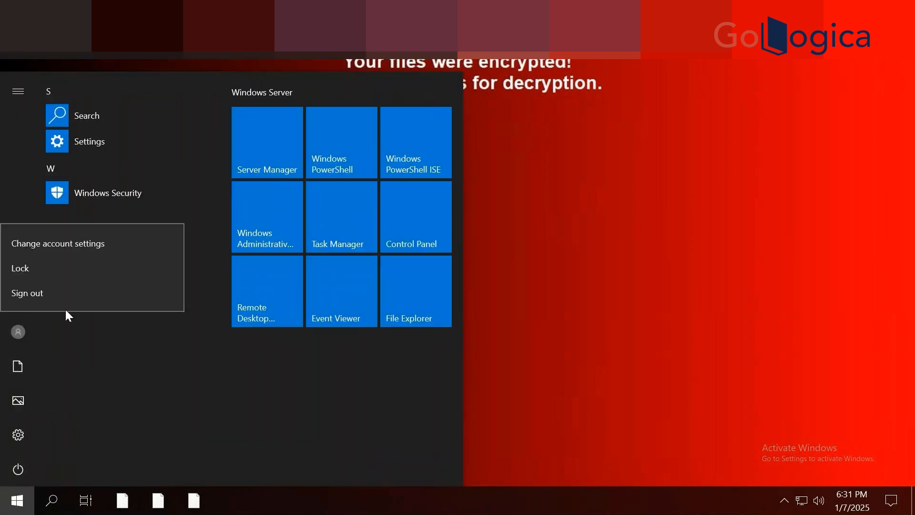
{"action": "key", "text": "Escape"}
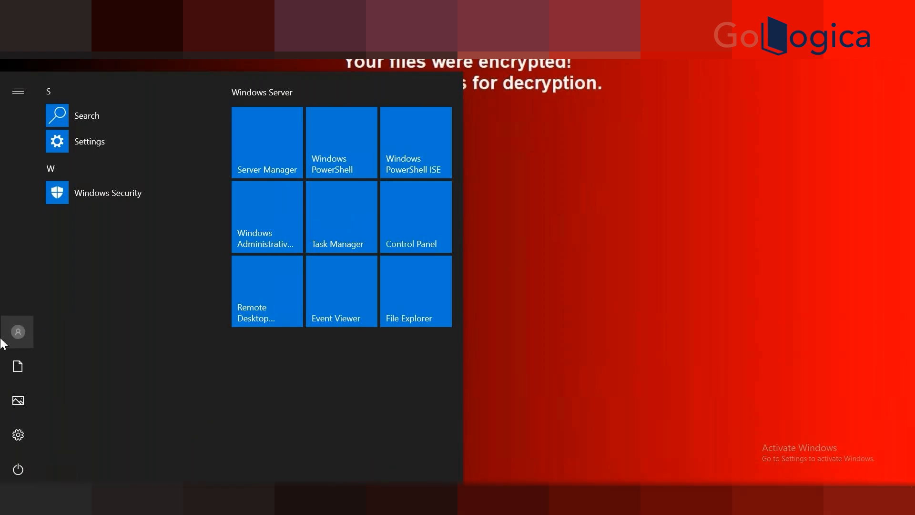
{"action": "left_click", "coordinate": [14, 331]}
{"action": "left_click", "coordinate": [30, 296]}
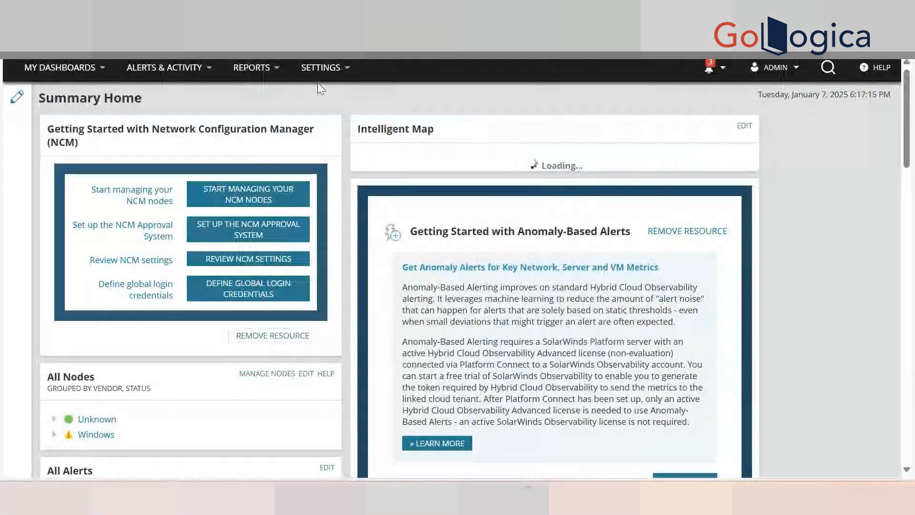
Step: Open the Manage Groups page from the settings of the local SolarWinds server
{"action": "left_click", "coordinate": [318, 79]}
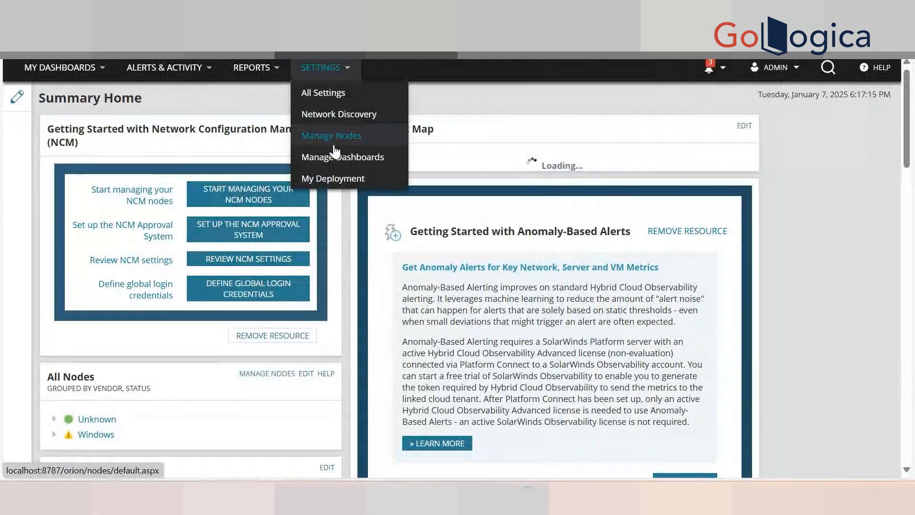
{"action": "left_click", "coordinate": [334, 102]}
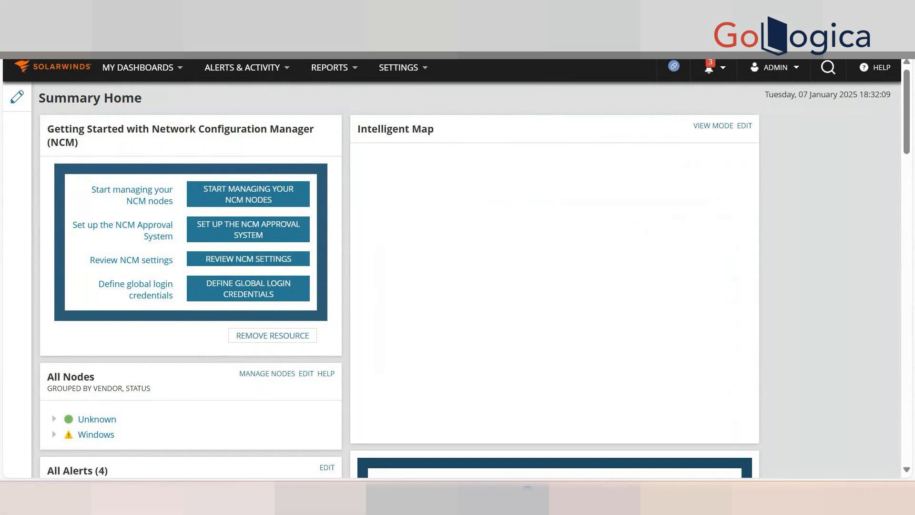
{"action": "left_click", "coordinate": [415, 67]}
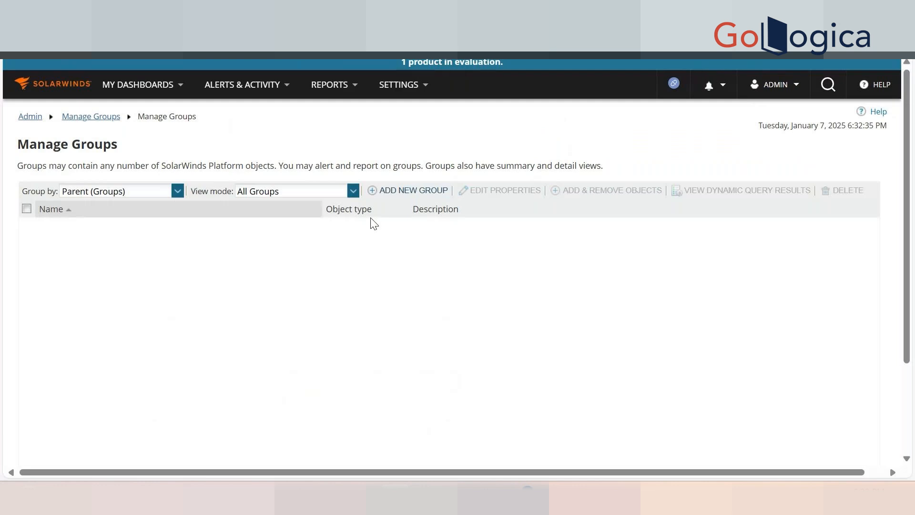
Step: Start a new group, check the whiteboard notes, name the group HYD_Routers, and continue to adding its objects
{"action": "left_click", "coordinate": [386, 193]}
{"action": "key", "text": "alt+Tab"}
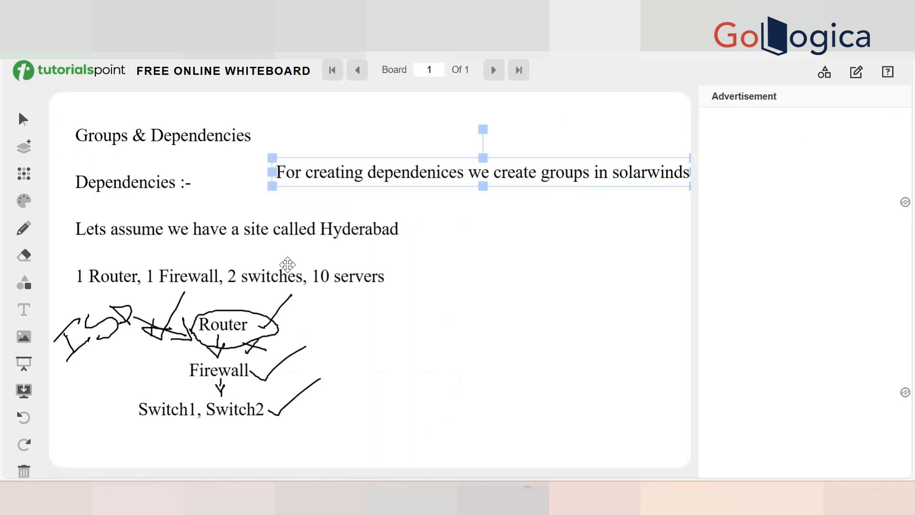
{"action": "key", "text": "ctrl+Tab"}
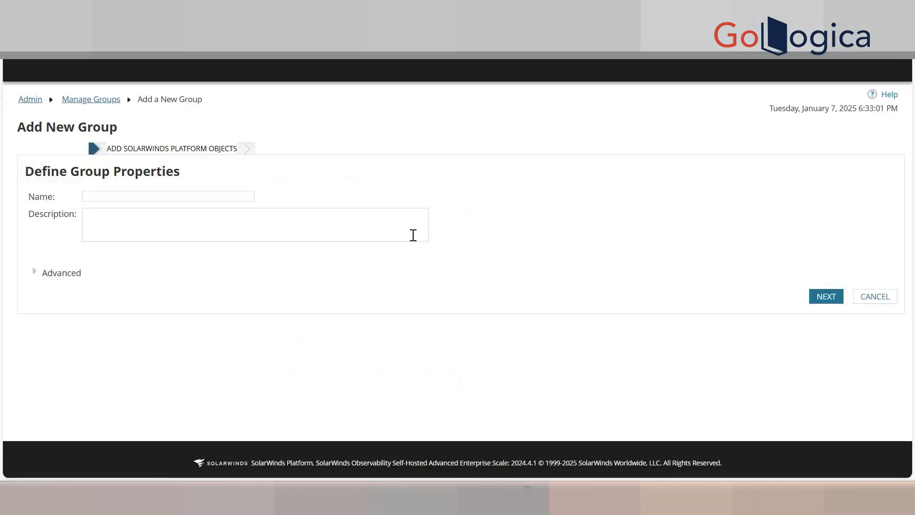
{"action": "left_click", "coordinate": [187, 210]}
{"action": "type", "text": "H"}
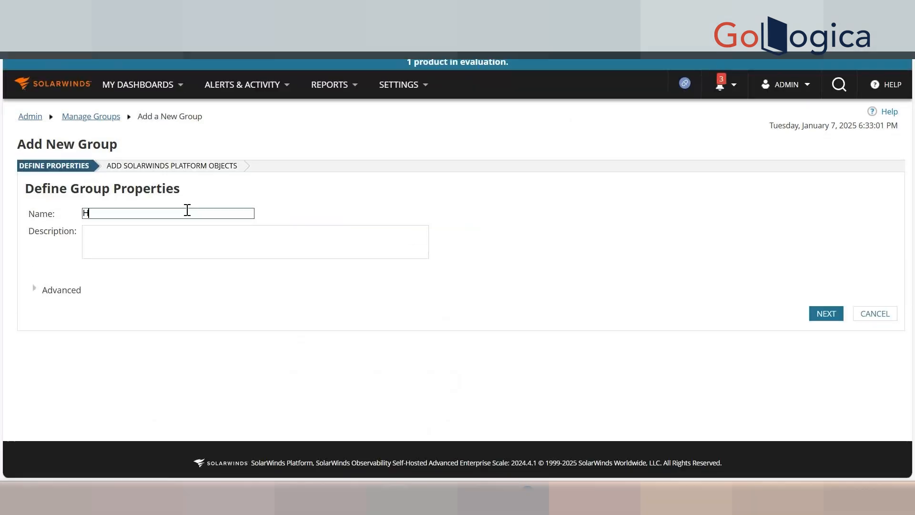
{"action": "type", "text": "YD_R"}
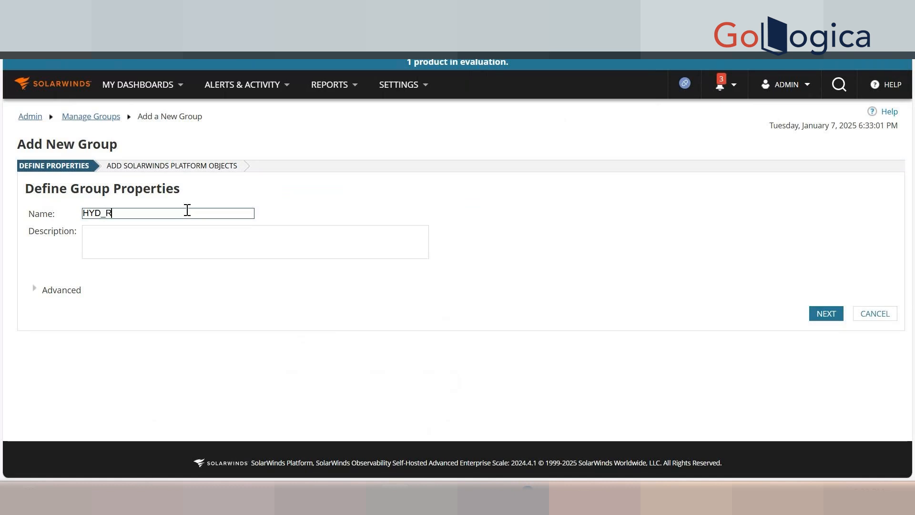
{"action": "type", "text": "outers"}
{"action": "key", "text": "Tab"}
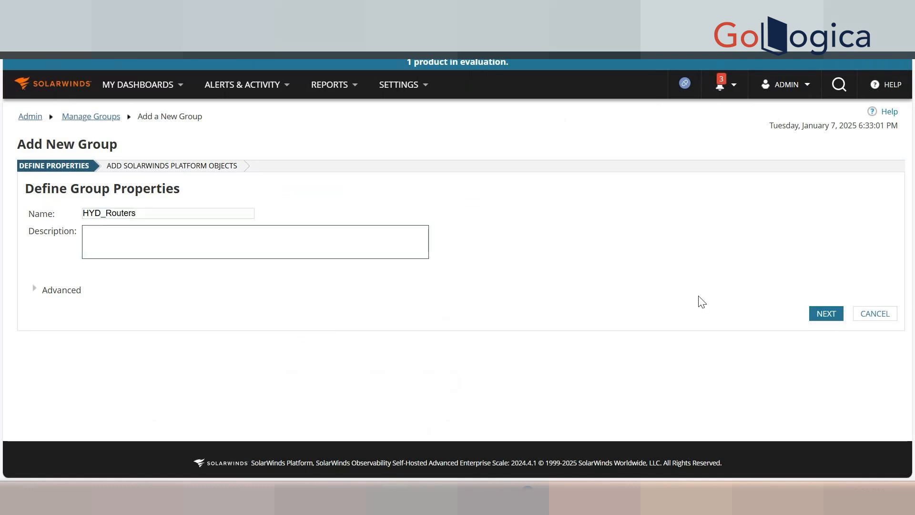
{"action": "left_click", "coordinate": [811, 315]}
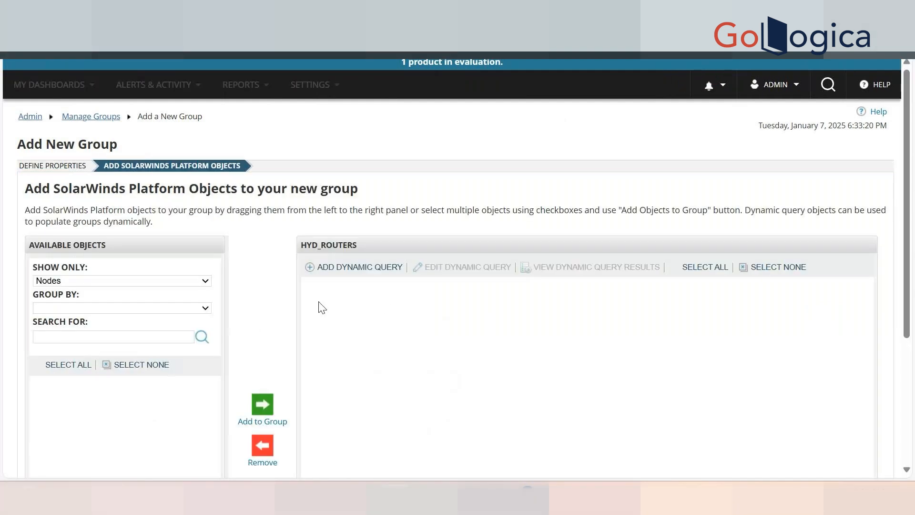
Step: Group the available nodes by Vendor and expand the Windows and Unknown vendors
{"action": "scroll", "coordinate": [140, 328], "scroll_direction": "down", "scroll_amount": 2}
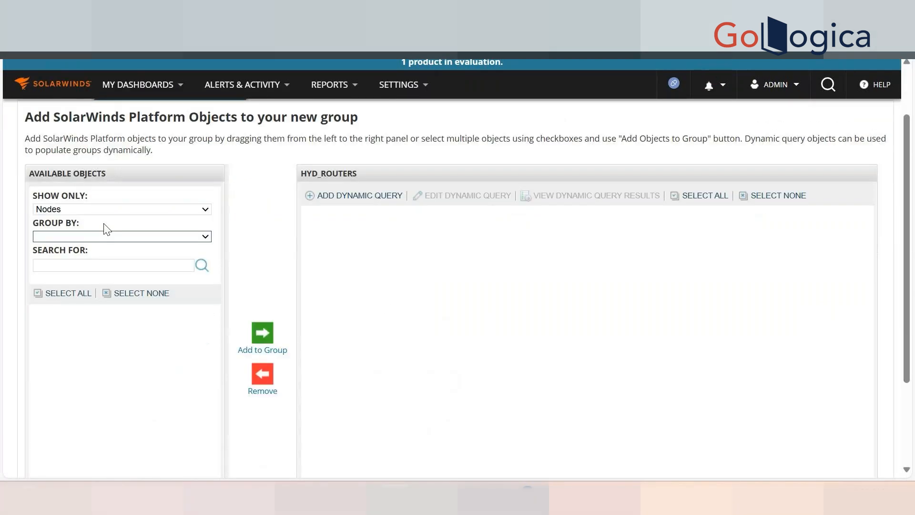
{"action": "left_click", "coordinate": [109, 237]}
{"action": "left_click", "coordinate": [115, 248]}
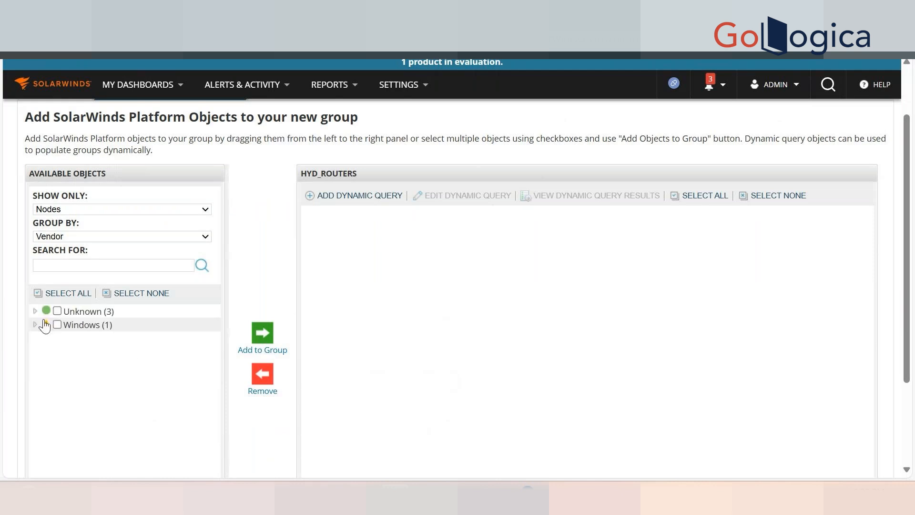
{"action": "left_click", "coordinate": [44, 325]}
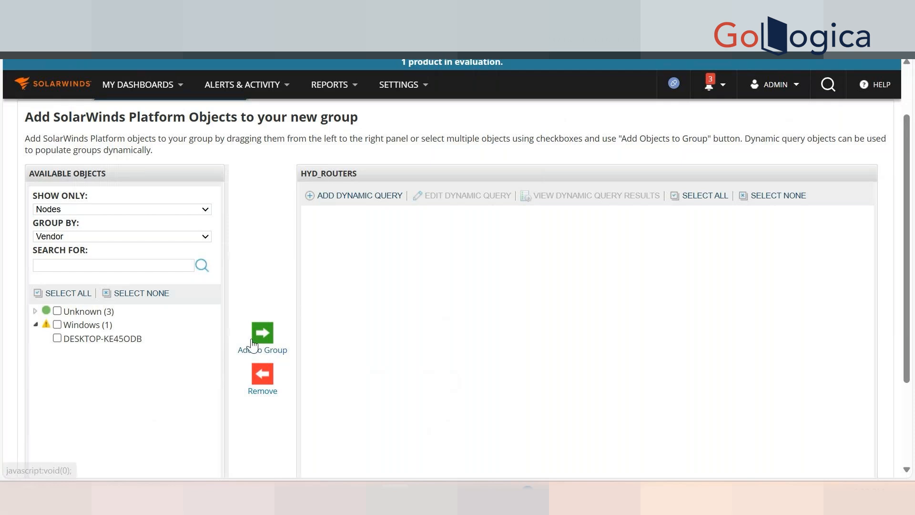
{"action": "left_click", "coordinate": [45, 311]}
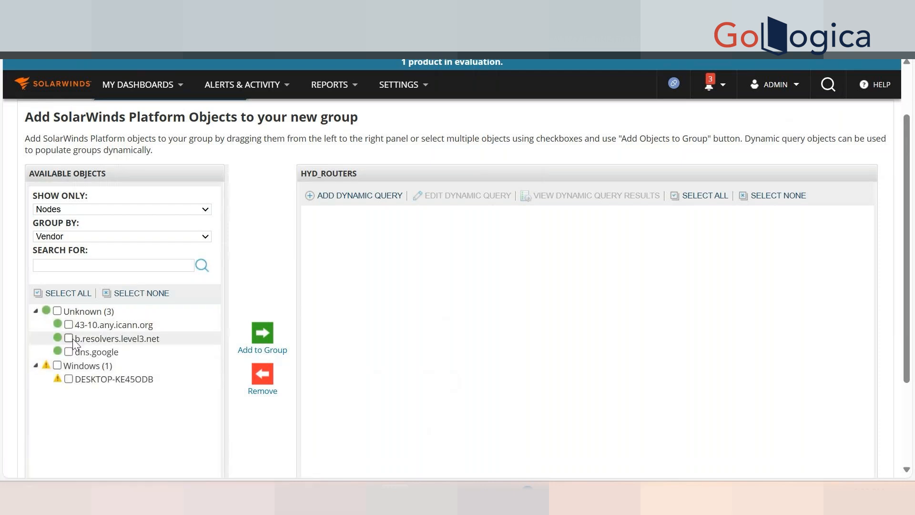
Step: Examine which object types can be added to the HYD_Routers group, keeping Nodes as the type
{"action": "left_click", "coordinate": [89, 209]}
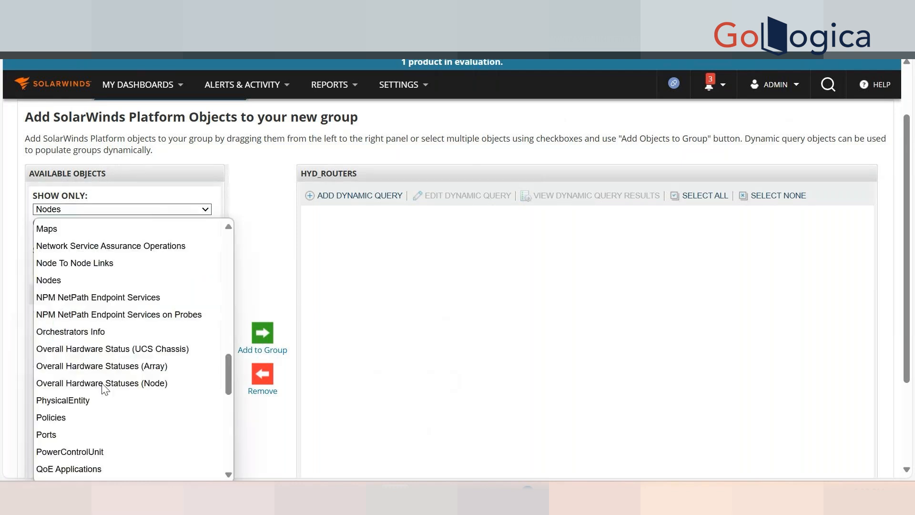
{"action": "scroll", "coordinate": [101, 388], "scroll_direction": "down", "scroll_amount": 10}
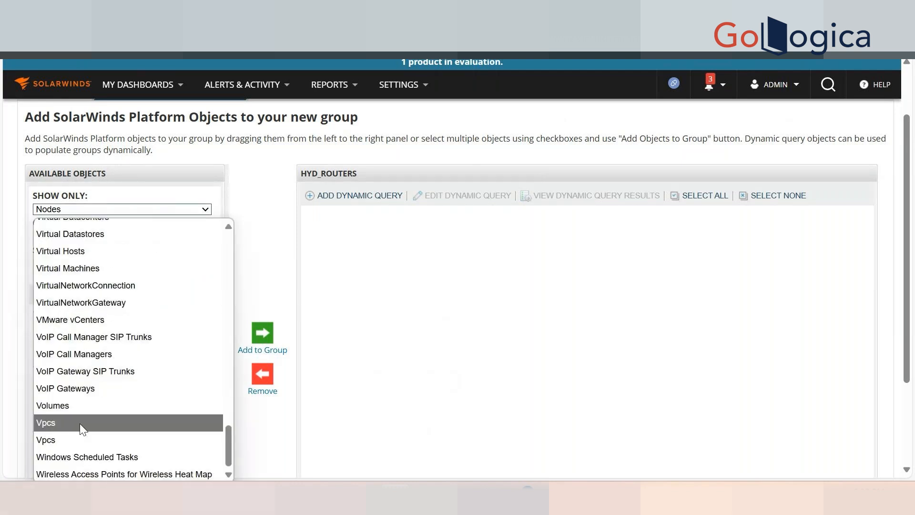
{"action": "scroll", "coordinate": [79, 424], "scroll_direction": "up", "scroll_amount": 20}
{"action": "scroll", "coordinate": [91, 390], "scroll_direction": "down", "scroll_amount": 20}
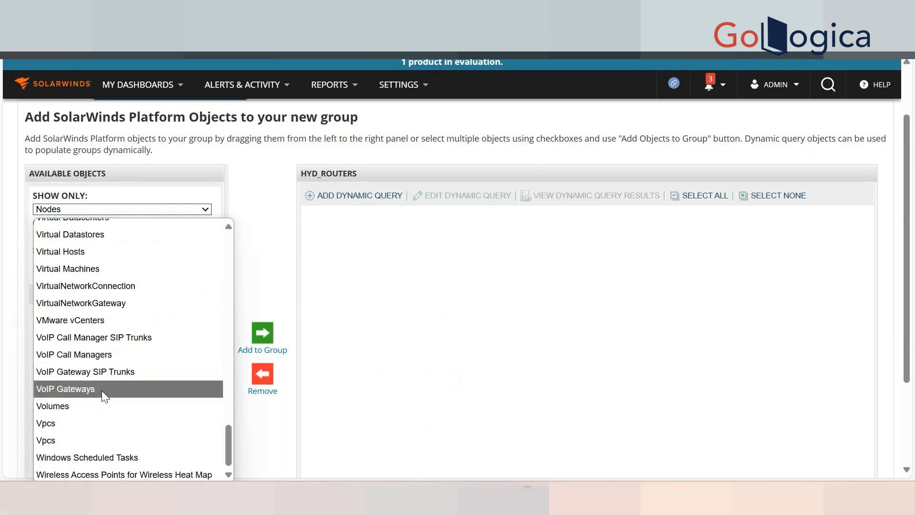
{"action": "left_click", "coordinate": [269, 235]}
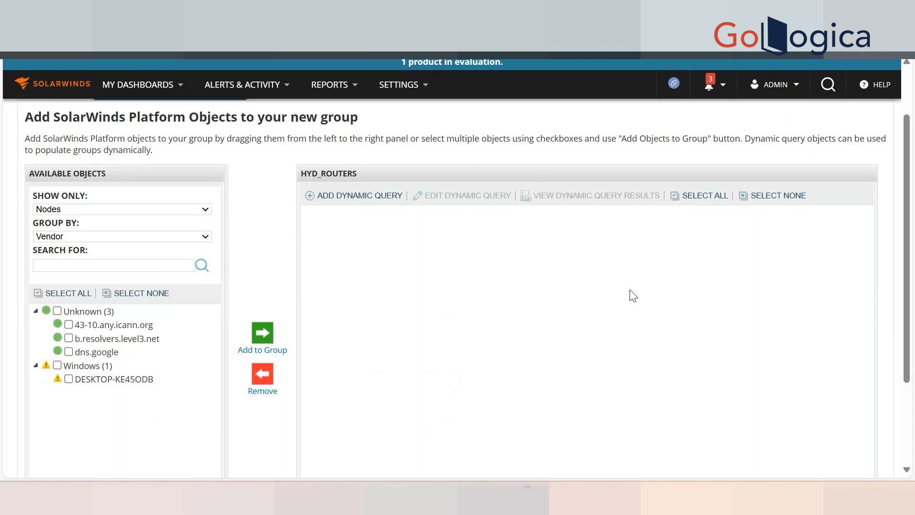
Step: Examine which properties the available nodes can be grouped by, keeping Vendor as the grouping
{"action": "mouse_move", "coordinate": [399, 97]}
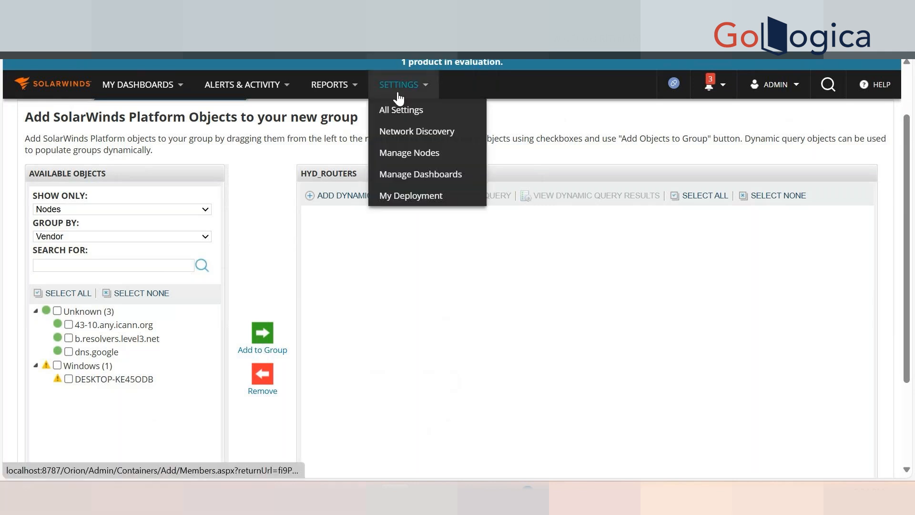
{"action": "left_click", "coordinate": [409, 154]}
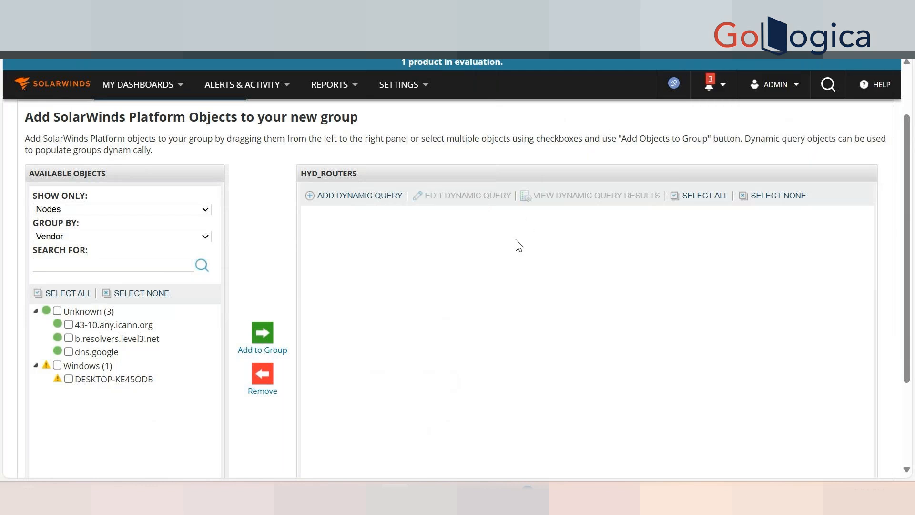
{"action": "left_click", "coordinate": [119, 236]}
{"action": "scroll", "coordinate": [114, 376], "scroll_direction": "up", "scroll_amount": 5}
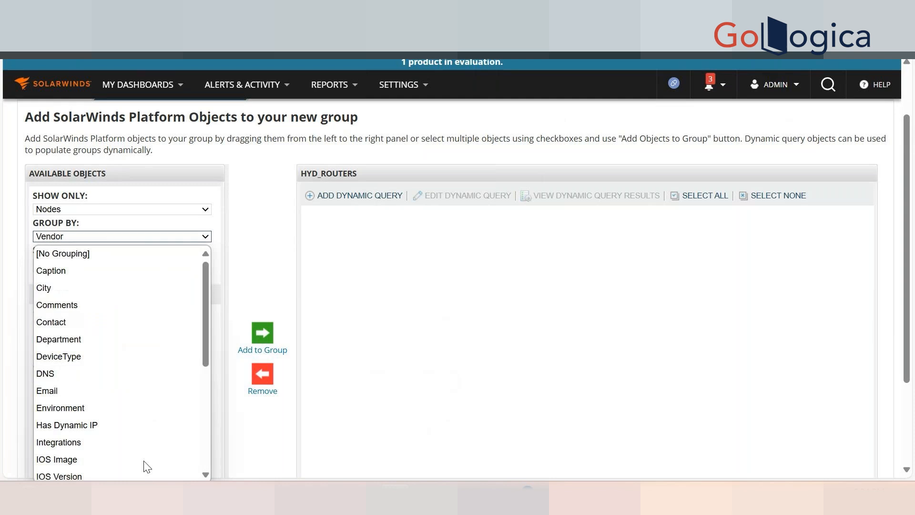
{"action": "scroll", "coordinate": [109, 381], "scroll_direction": "down", "scroll_amount": 2}
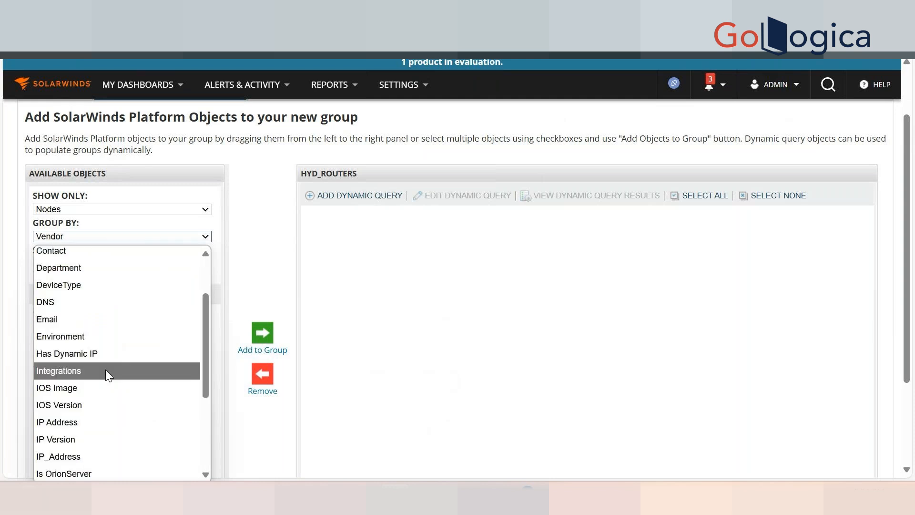
{"action": "scroll", "coordinate": [105, 370], "scroll_direction": "down", "scroll_amount": 3}
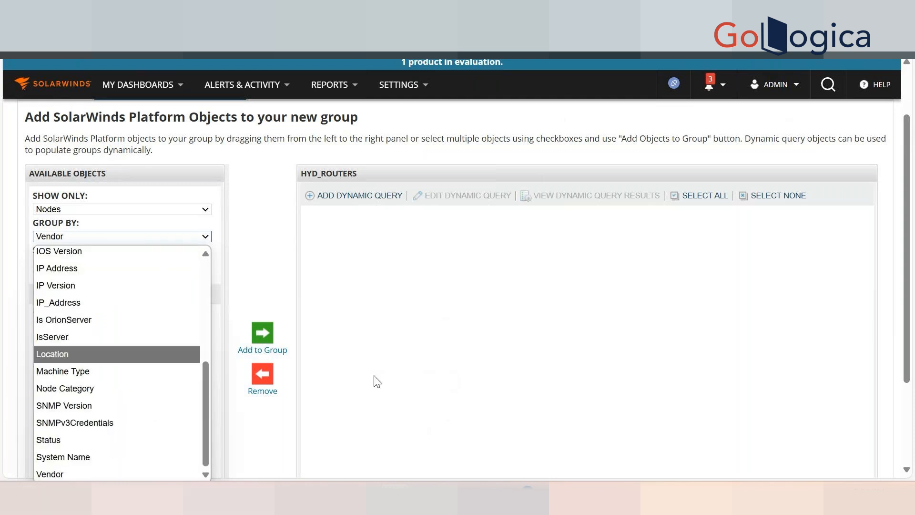
{"action": "left_click", "coordinate": [431, 370]}
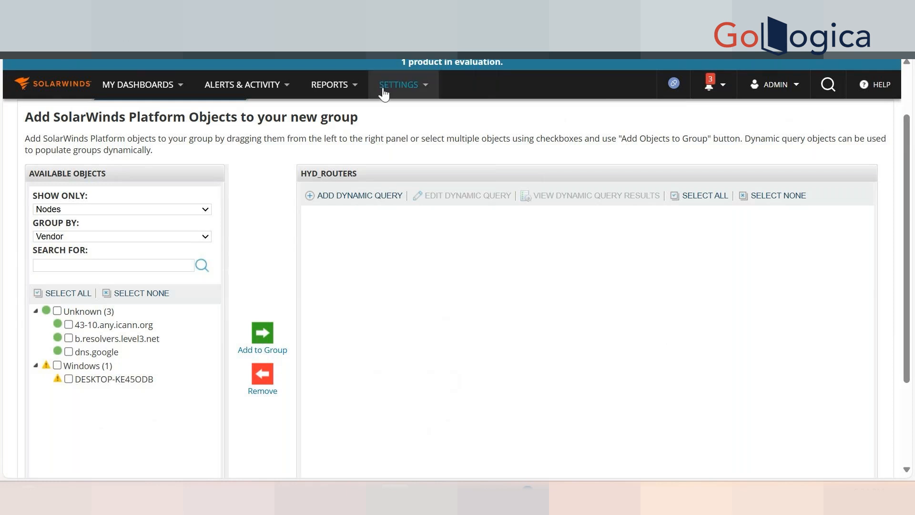
{"action": "mouse_move", "coordinate": [434, 89]}
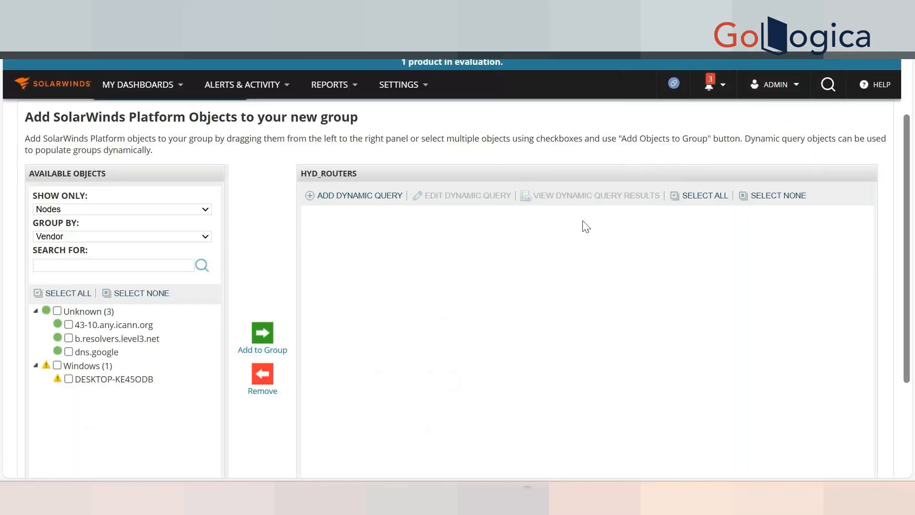
{"action": "scroll", "coordinate": [444, 344], "scroll_direction": "up", "scroll_amount": 2}
{"action": "scroll", "coordinate": [444, 345], "scroll_direction": "down", "scroll_amount": 4}
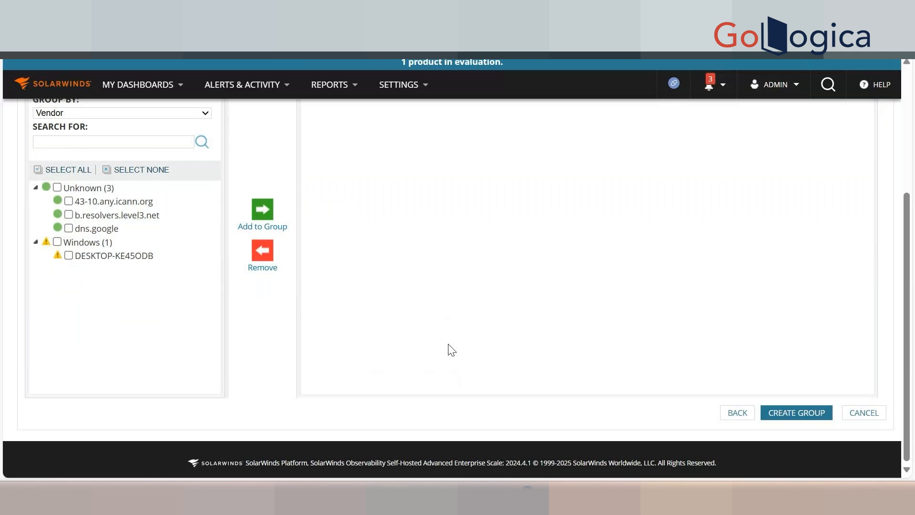
{"action": "scroll", "coordinate": [450, 351], "scroll_direction": "up", "scroll_amount": 4}
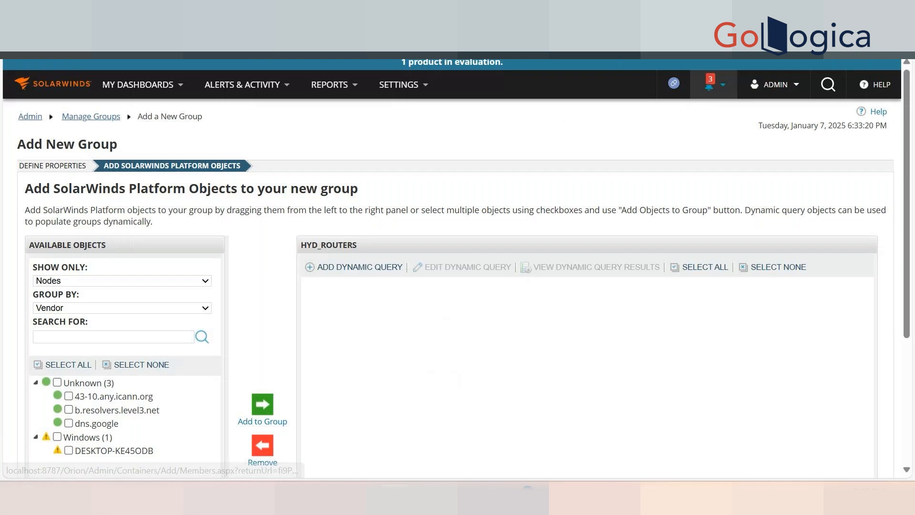
Step: Switch to Task Manager and examine which processes use the most CPU and memory, checking the options for the splunkd service
{"action": "right_click", "coordinate": [701, 481]}
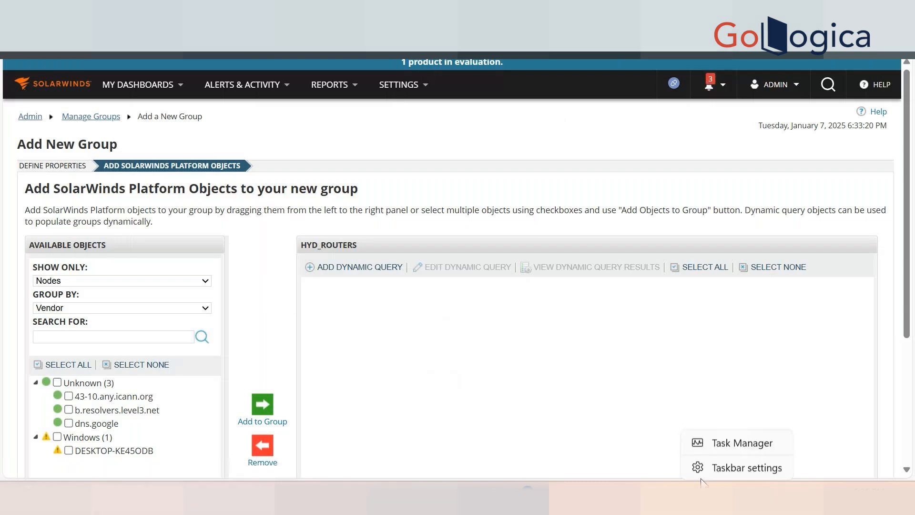
{"action": "left_click", "coordinate": [631, 344]}
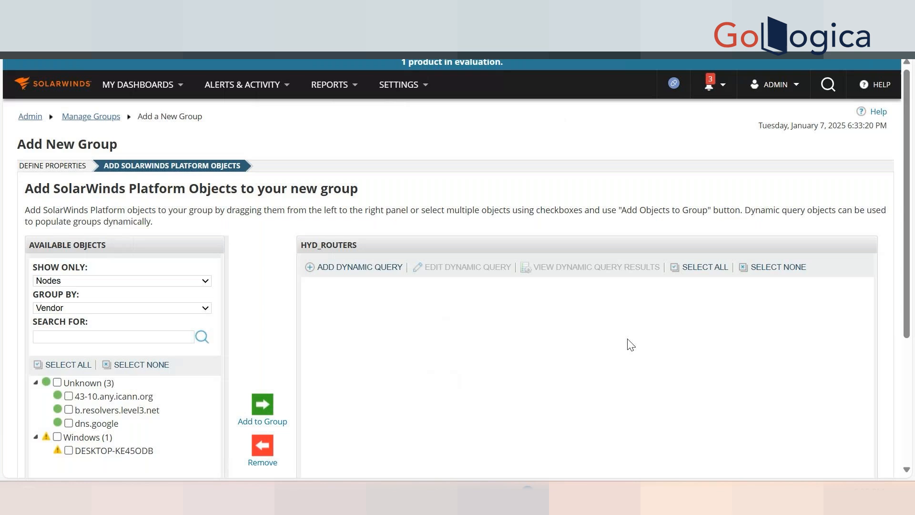
{"action": "key", "text": "ctrl+shift+Escape"}
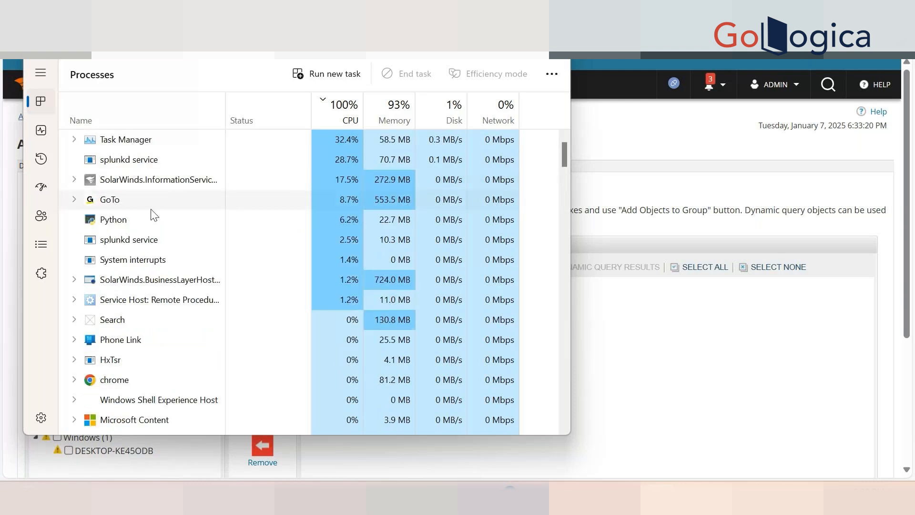
{"action": "left_click", "coordinate": [133, 160]}
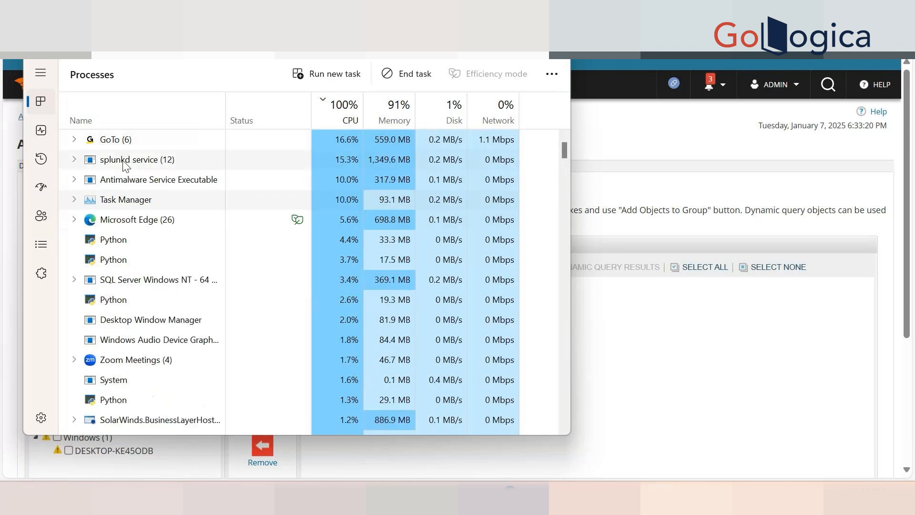
{"action": "left_click", "coordinate": [126, 165]}
{"action": "right_click", "coordinate": [130, 163]}
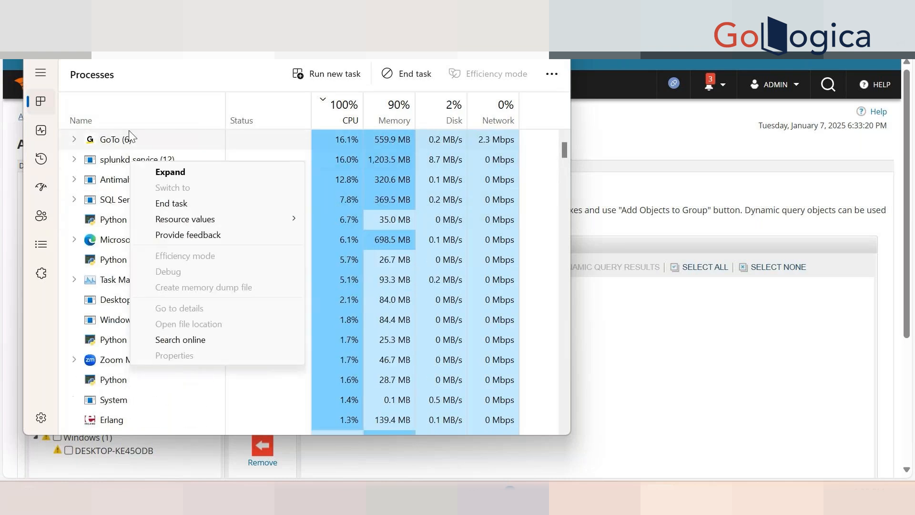
{"action": "left_click", "coordinate": [131, 142]}
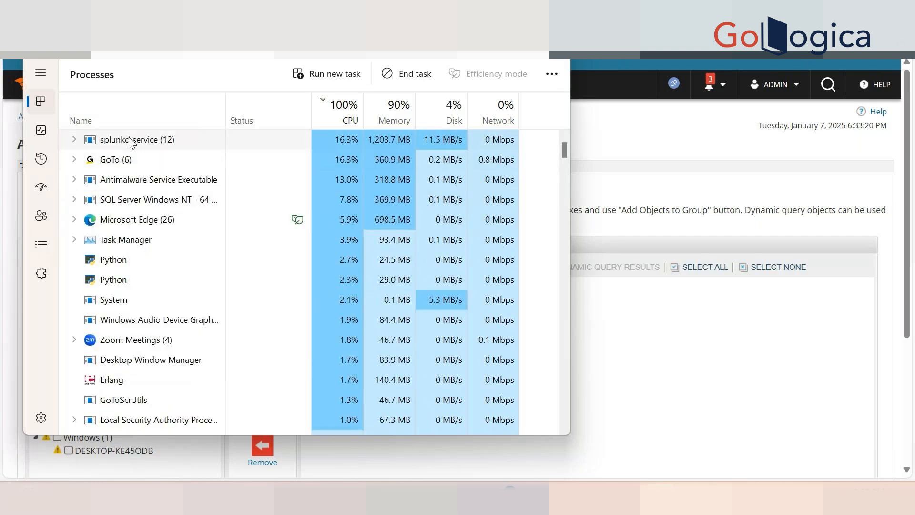
{"action": "right_click", "coordinate": [132, 142]}
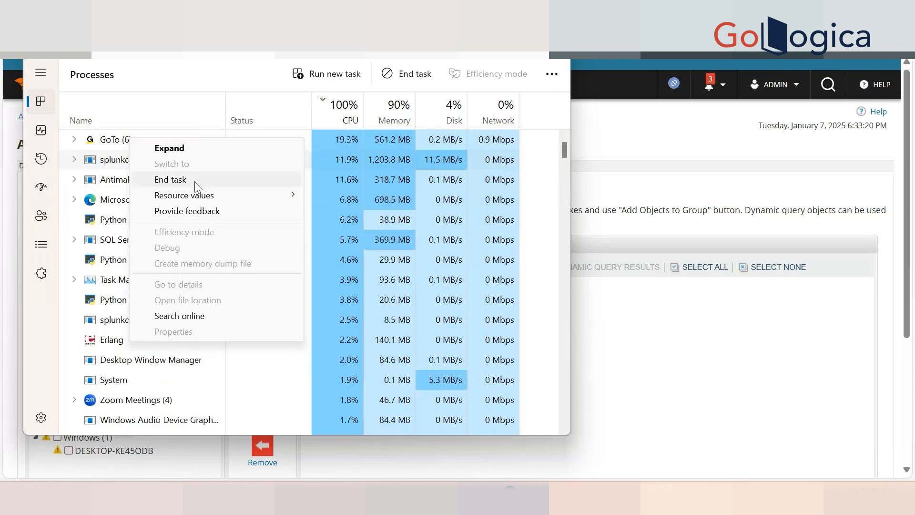
{"action": "left_click", "coordinate": [437, 116]}
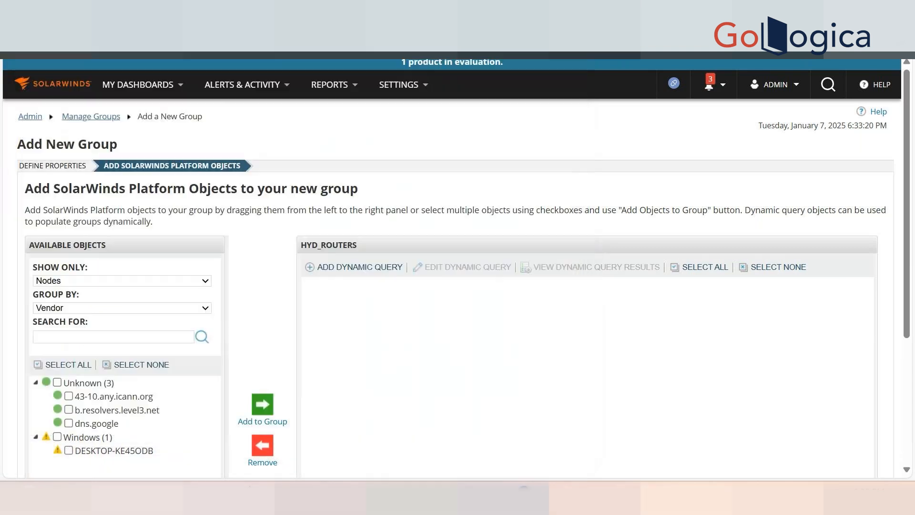
Step: Open the Windows Services console and try to stop the Splunkd Service
{"action": "key", "text": "super"}
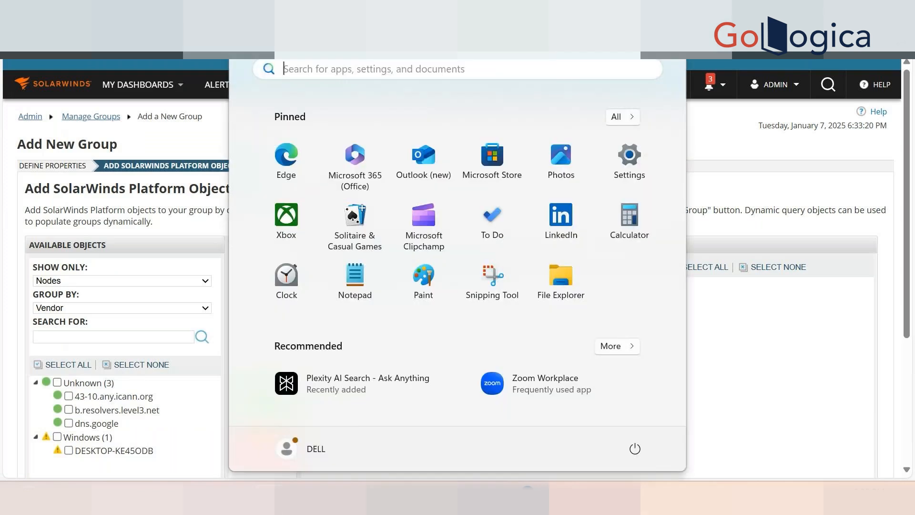
{"action": "type", "text": "ser"}
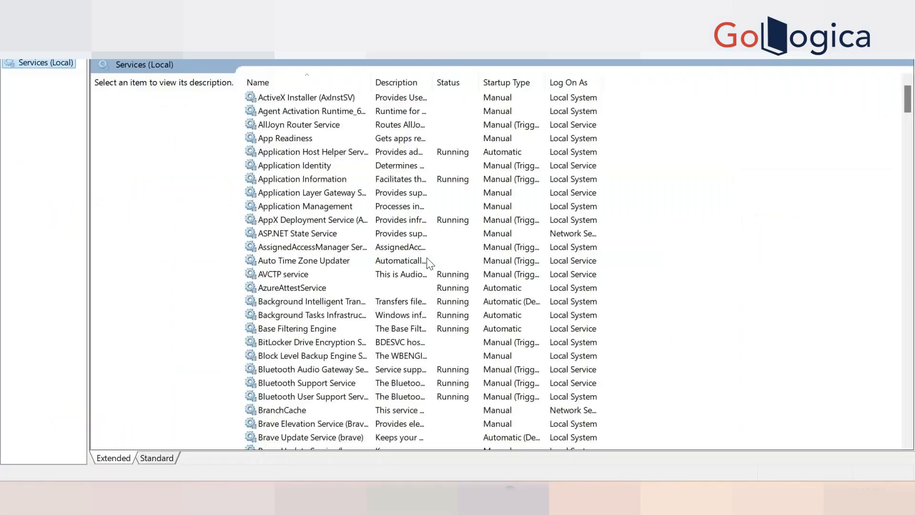
{"action": "left_click", "coordinate": [310, 287]}
{"action": "key", "text": "s"}
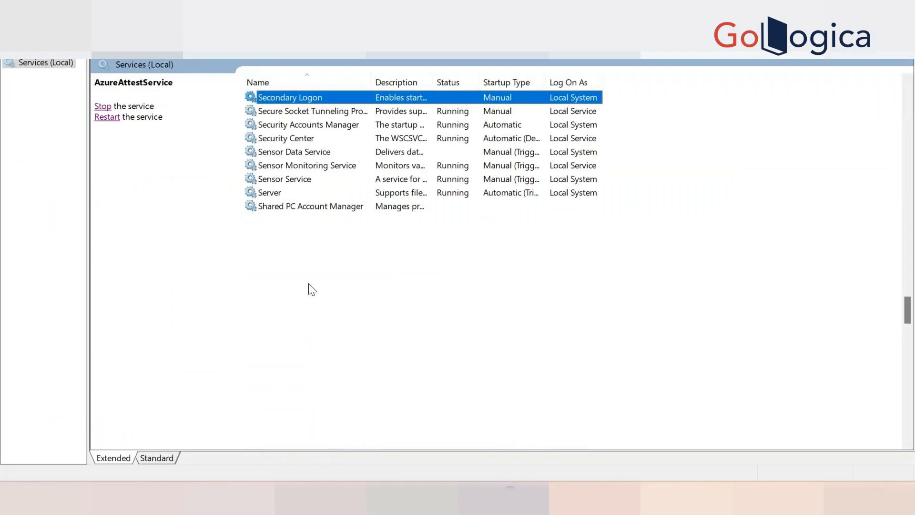
{"action": "key", "text": "s"}
{"action": "key", "text": "s"}
{"action": "key", "text": "s"}
{"action": "key", "text": "s"}
{"action": "key", "text": "s"}
{"action": "key", "text": "s"}
{"action": "key", "text": "s"}
{"action": "key", "text": "s"}
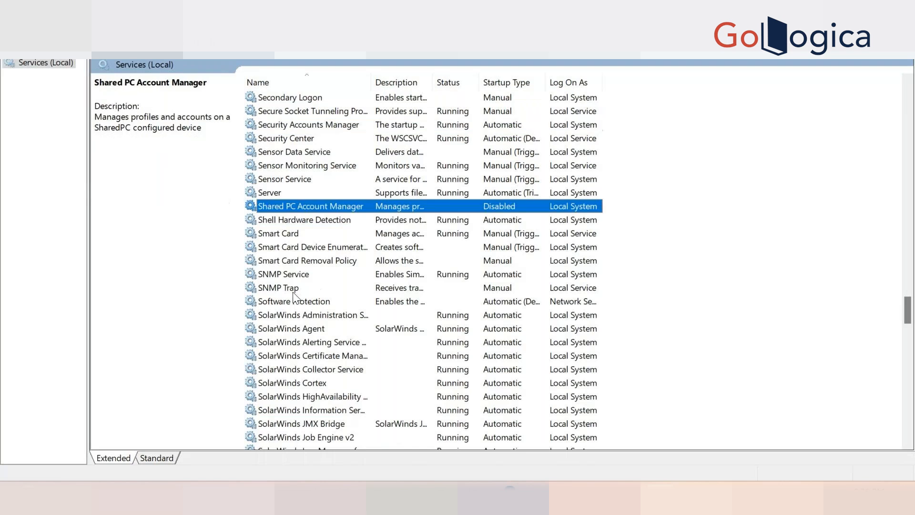
{"action": "key", "text": "s"}
{"action": "scroll", "coordinate": [295, 296], "scroll_direction": "down", "scroll_amount": 8}
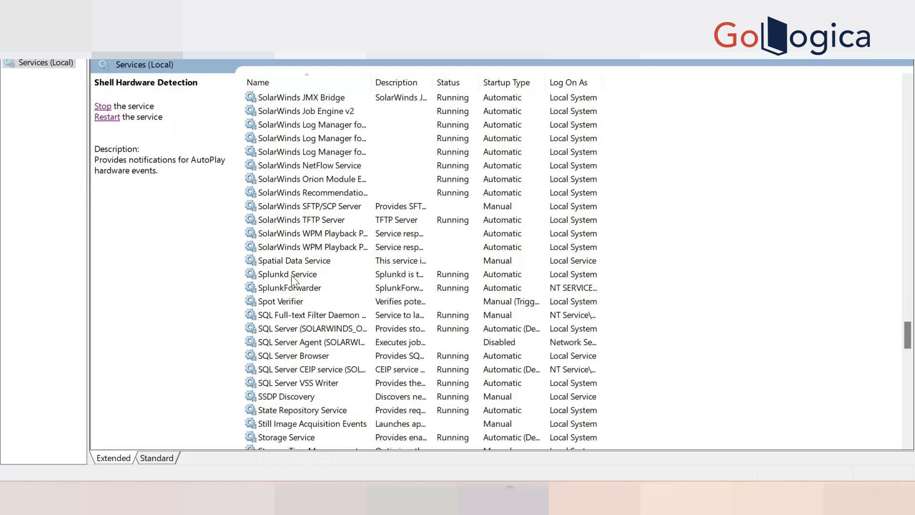
{"action": "left_click", "coordinate": [292, 275]}
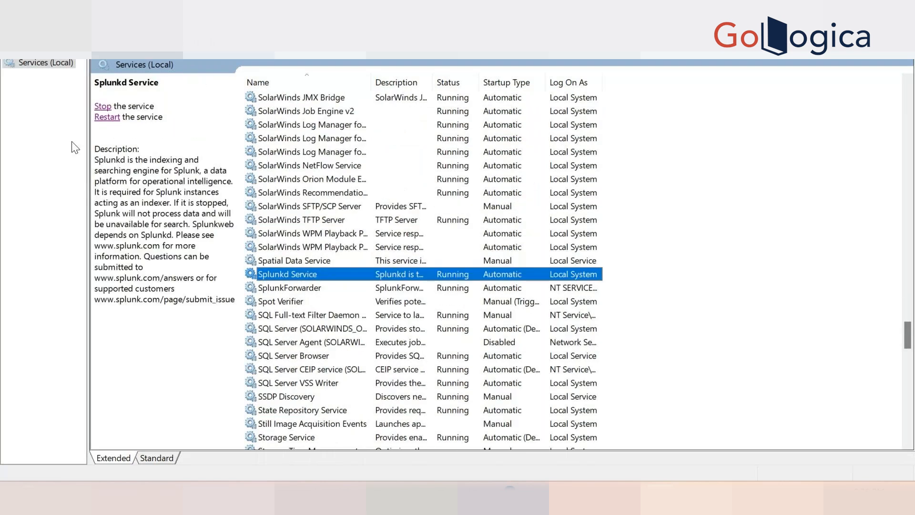
{"action": "left_click", "coordinate": [103, 106]}
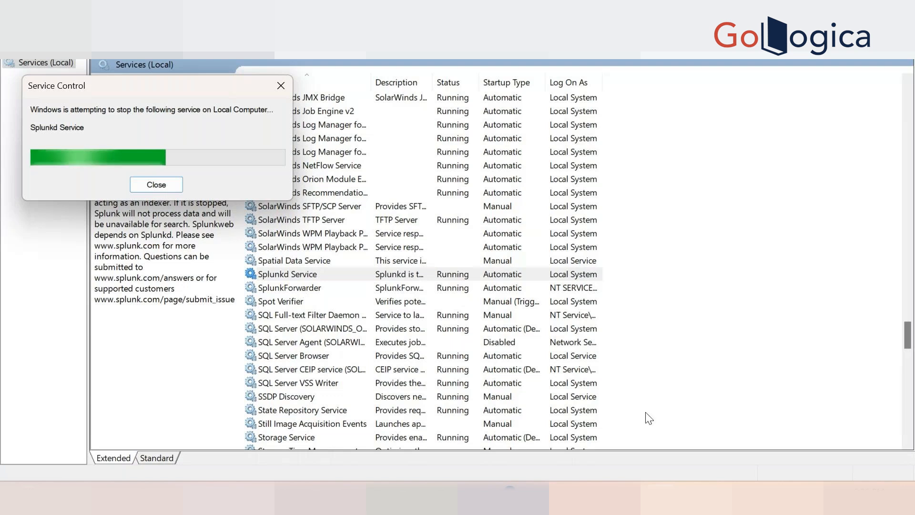
{"action": "right_click", "coordinate": [706, 501]}
{"action": "left_click", "coordinate": [753, 441]}
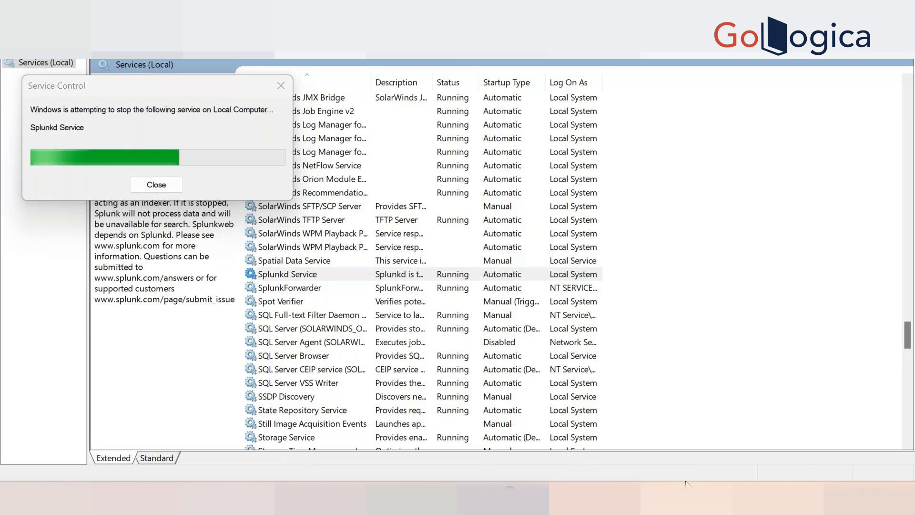
{"action": "left_click", "coordinate": [228, 498]}
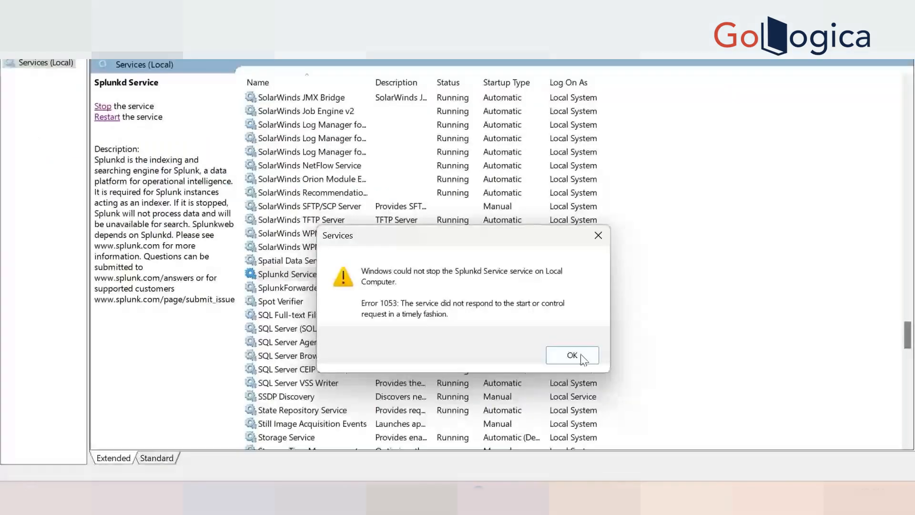
{"action": "left_click", "coordinate": [573, 355]}
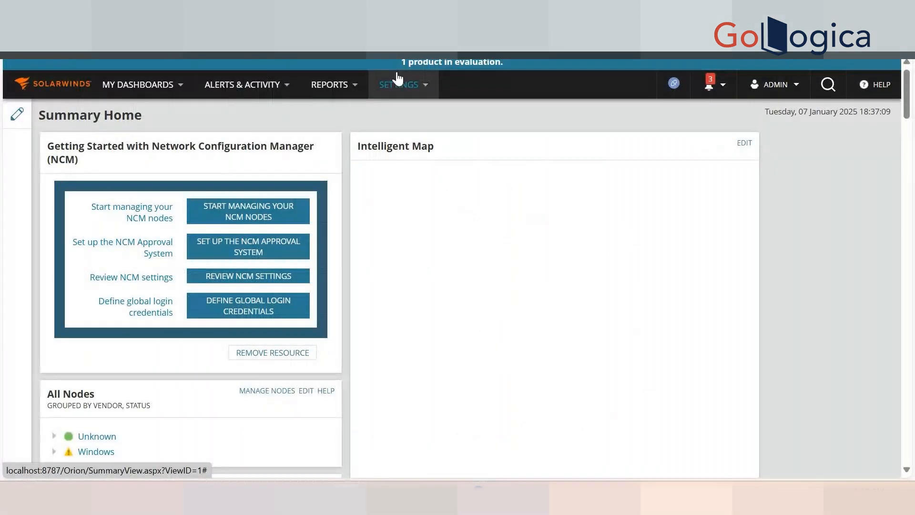
Step: Return to SolarWinds, open Manage Groups from the main settings, and add a new group named HYD_Routers, continuing to its objects
{"action": "mouse_move", "coordinate": [399, 85]}
{"action": "left_click", "coordinate": [401, 110]}
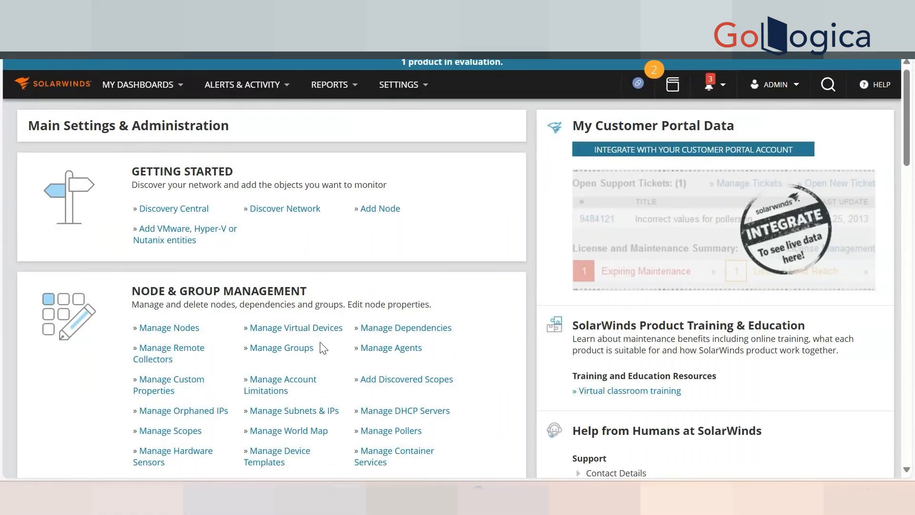
{"action": "left_click", "coordinate": [278, 351]}
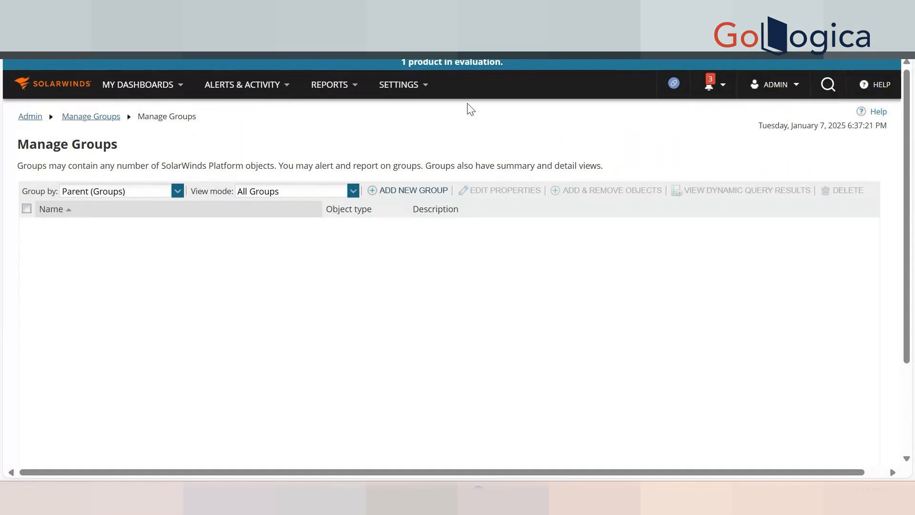
{"action": "left_click", "coordinate": [399, 84]}
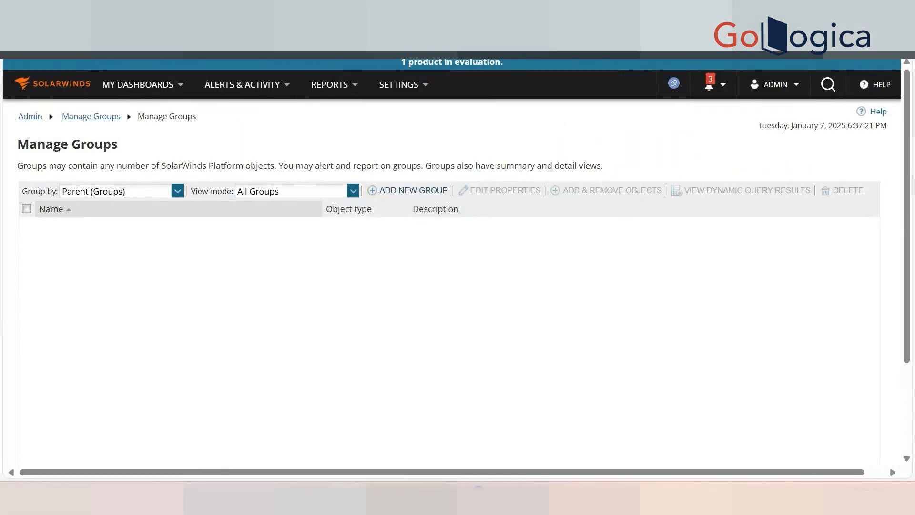
{"action": "left_click", "coordinate": [419, 191]}
{"action": "left_click", "coordinate": [194, 214]}
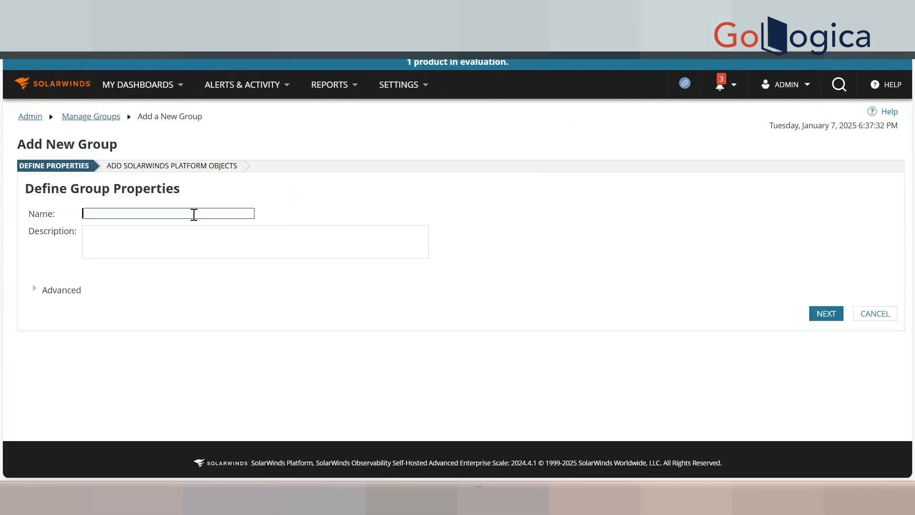
{"action": "type", "text": "HYD_Routers"}
{"action": "left_click", "coordinate": [824, 317]}
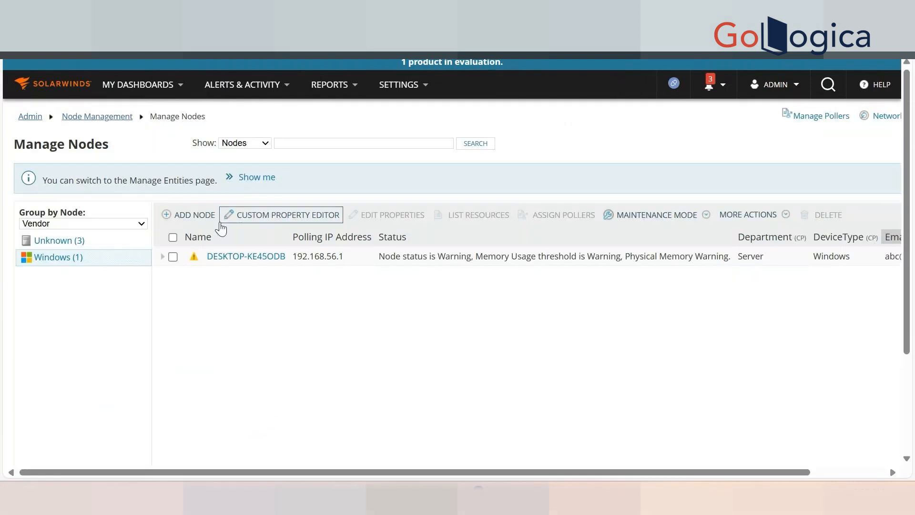
Step: Group the nodes on the Manage Nodes page by the DeviceType custom property
{"action": "left_click", "coordinate": [75, 226]}
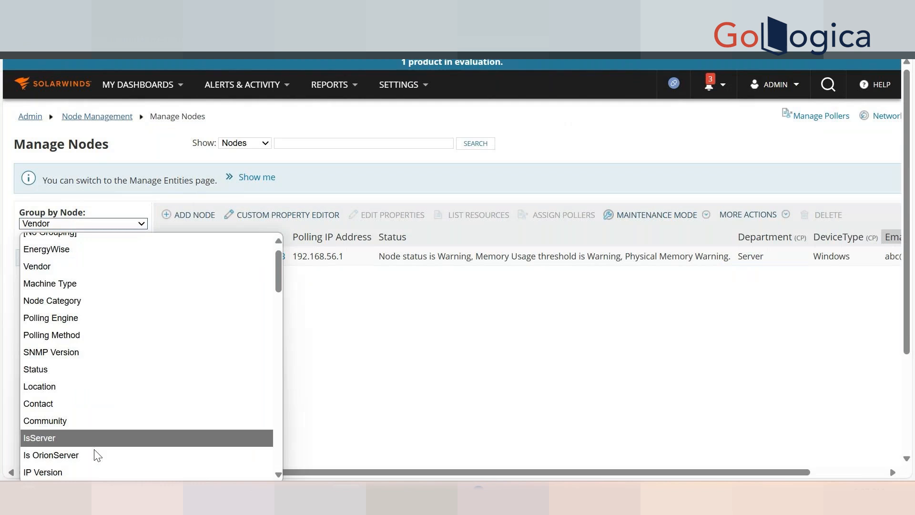
{"action": "scroll", "coordinate": [96, 453], "scroll_direction": "down", "scroll_amount": 20}
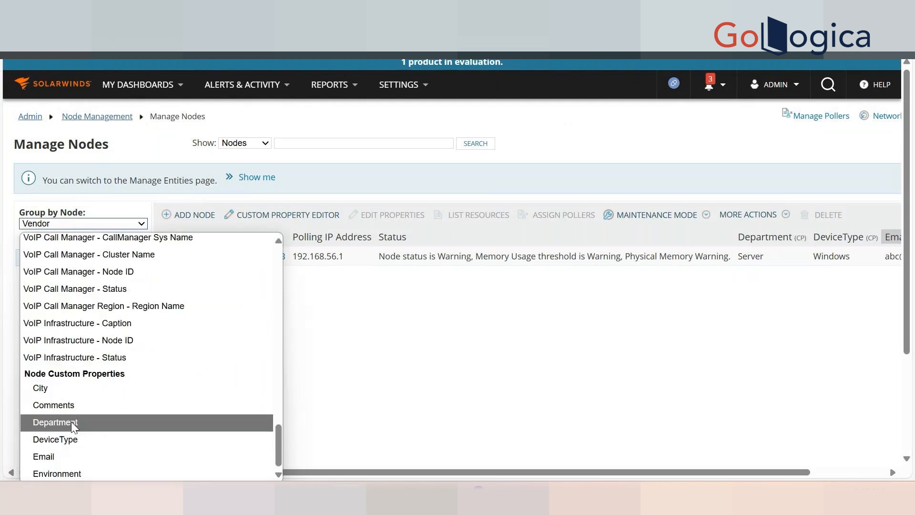
{"action": "left_click", "coordinate": [79, 439]}
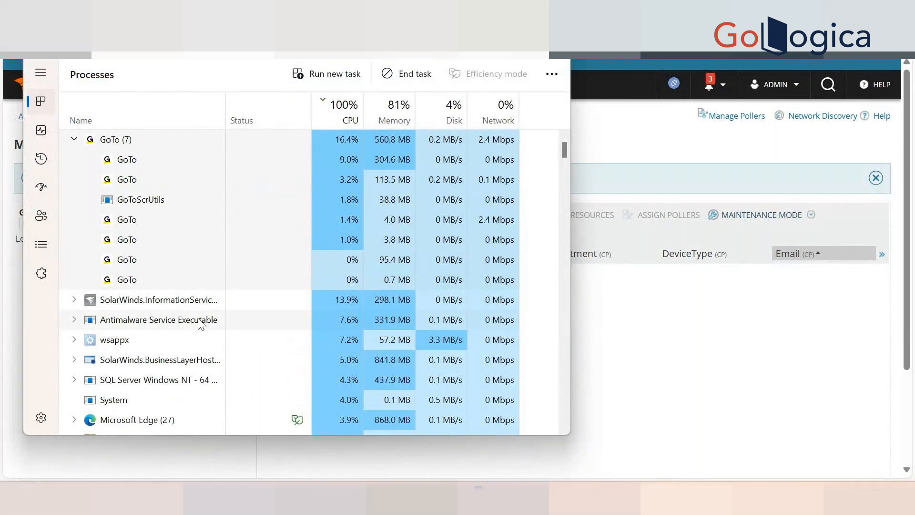
Step: Review the running processes' CPU and memory usage in Task Manager and return to the Manage Nodes page
{"action": "scroll", "coordinate": [199, 325], "scroll_direction": "down", "scroll_amount": 1}
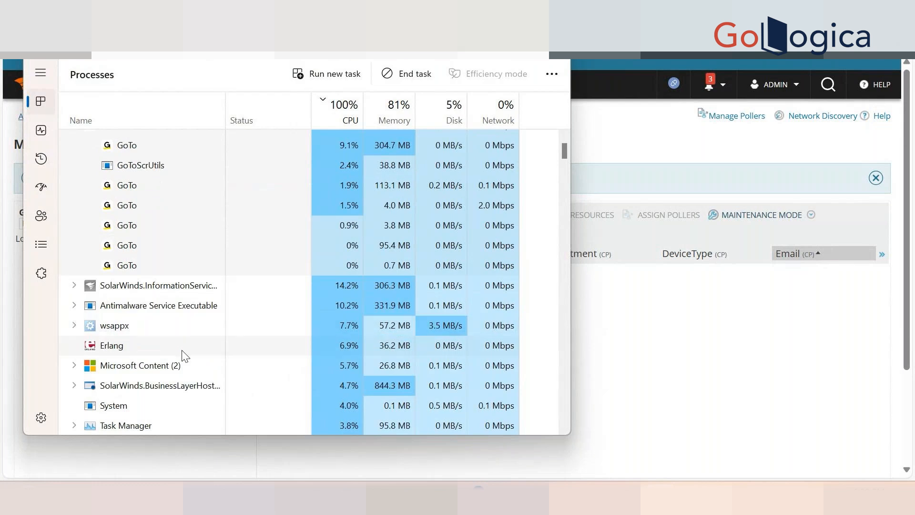
{"action": "scroll", "coordinate": [186, 356], "scroll_direction": "down", "scroll_amount": 1}
{"action": "scroll", "coordinate": [185, 355], "scroll_direction": "down", "scroll_amount": 2}
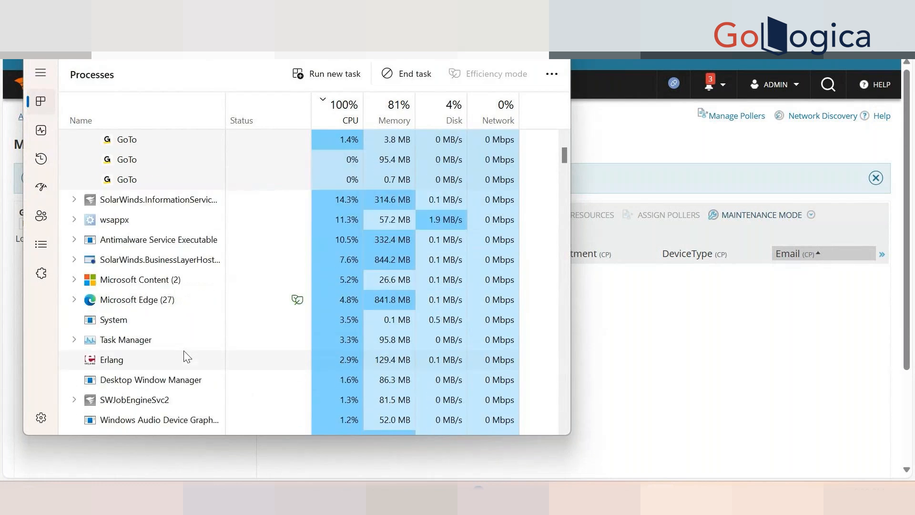
{"action": "scroll", "coordinate": [186, 355], "scroll_direction": "down", "scroll_amount": 2}
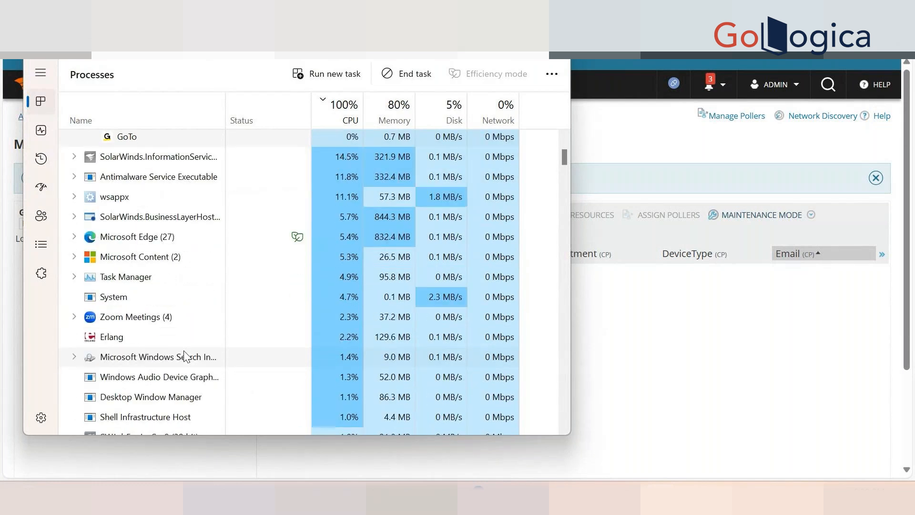
{"action": "key", "text": "alt+Tab"}
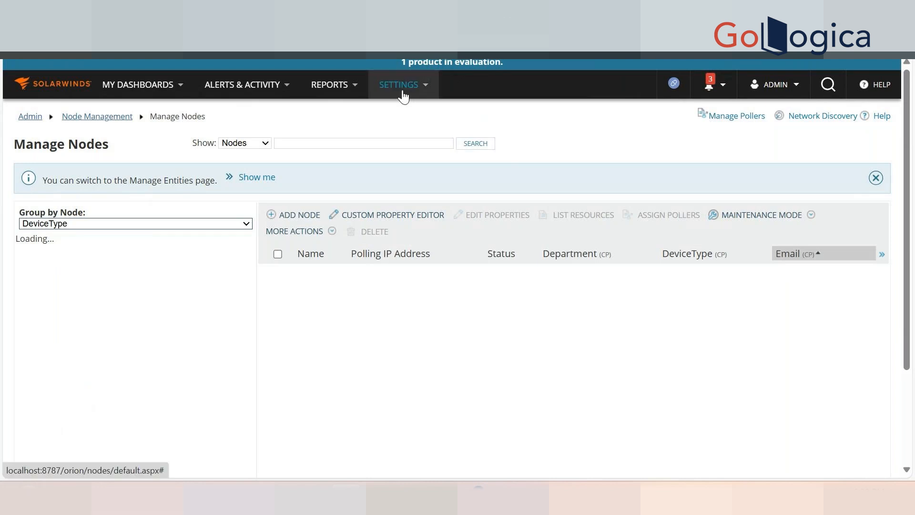
Step: Open the main settings page, and name the HYD_Routers group's dynamic query object HYDROUters
{"action": "mouse_move", "coordinate": [401, 92]}
{"action": "left_click", "coordinate": [408, 115]}
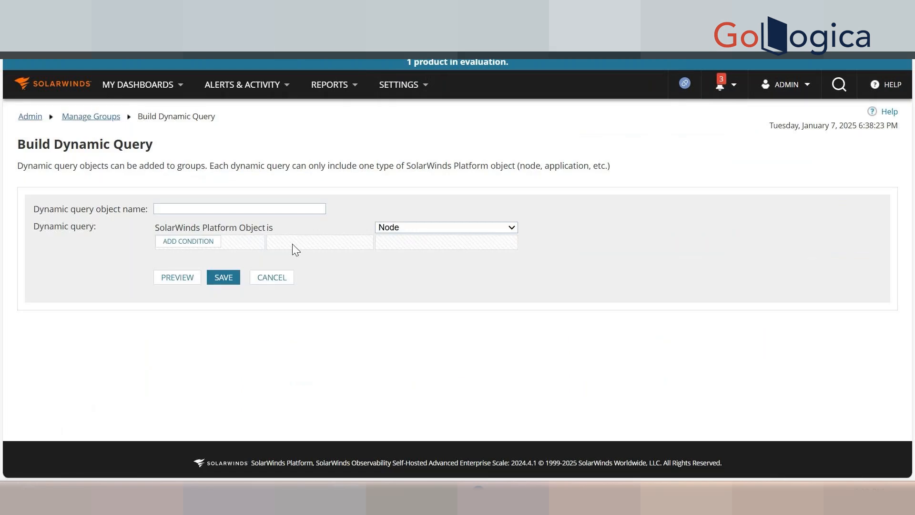
{"action": "left_click", "coordinate": [194, 211]}
{"action": "type", "text": "HYDR"}
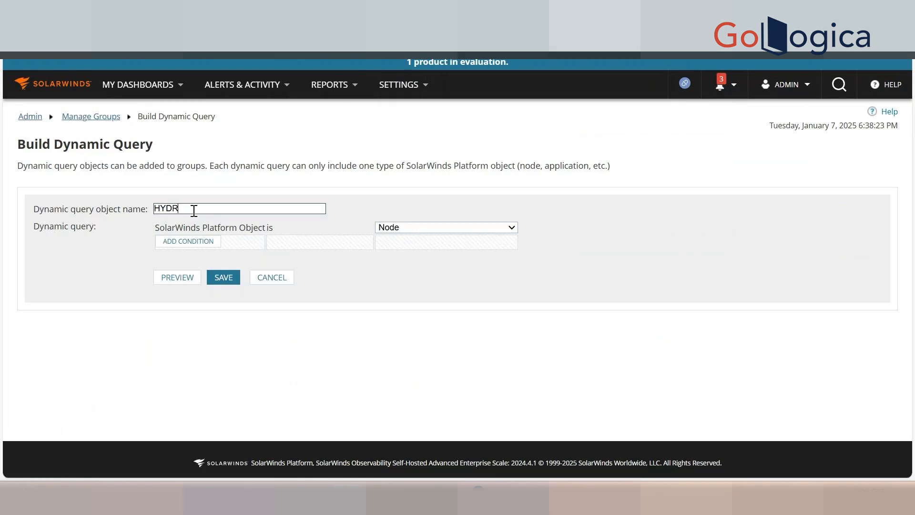
{"action": "type", "text": "OUTers"}
Step: Add a condition to the dynamic query requiring that DeviceType is Router
{"action": "left_click", "coordinate": [205, 249]}
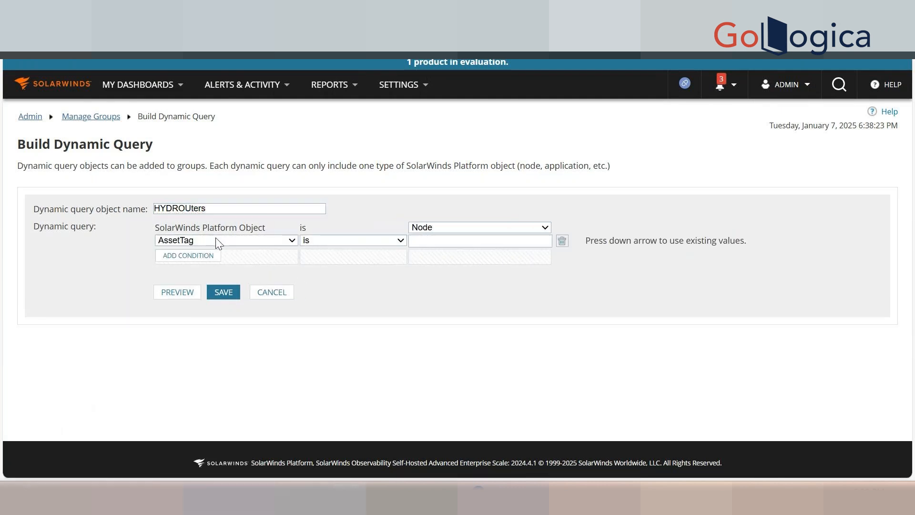
{"action": "left_click", "coordinate": [218, 240]}
{"action": "left_click", "coordinate": [192, 377]}
{"action": "left_click", "coordinate": [490, 243]}
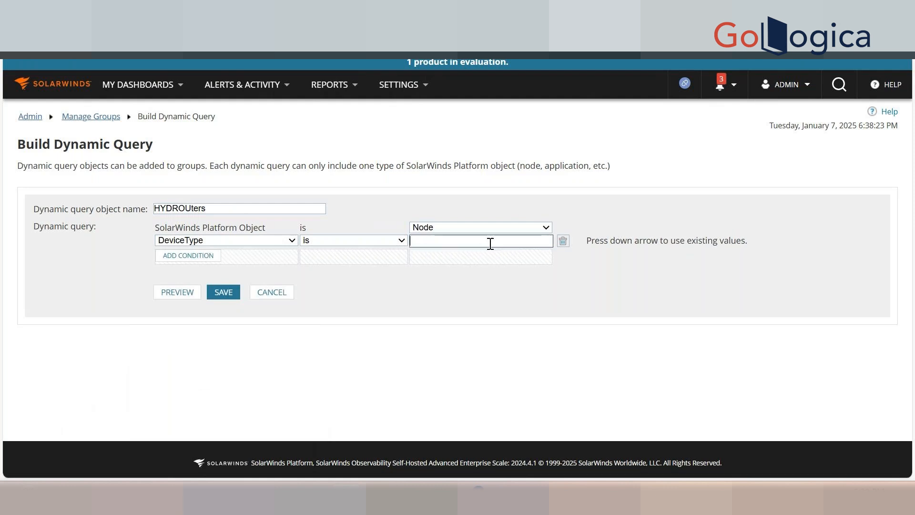
{"action": "type", "text": "R"}
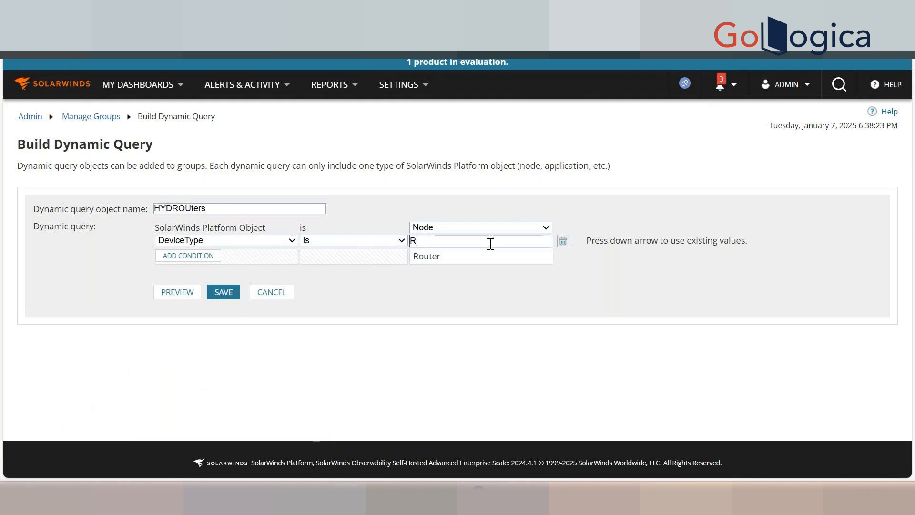
{"action": "left_click", "coordinate": [460, 260]}
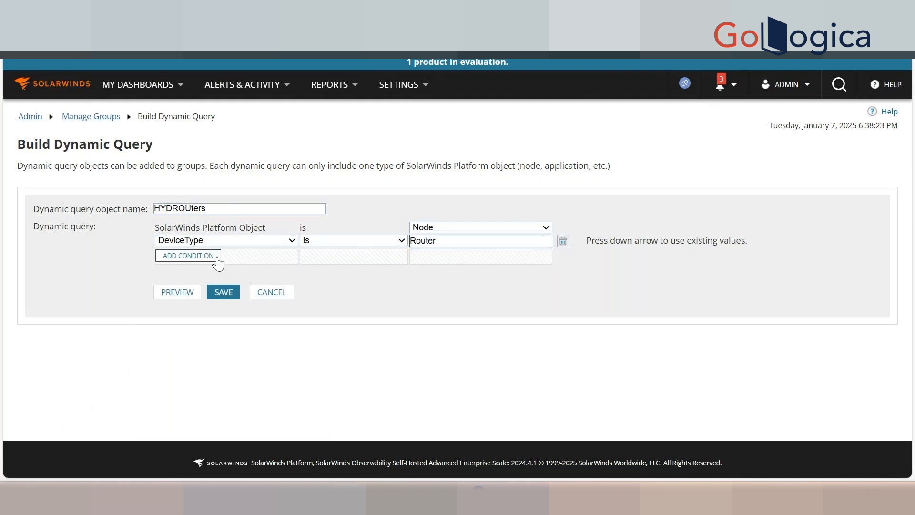
Step: Add a second condition to the dynamic query based on the City property
{"action": "left_click", "coordinate": [215, 256]}
{"action": "left_click", "coordinate": [218, 257]}
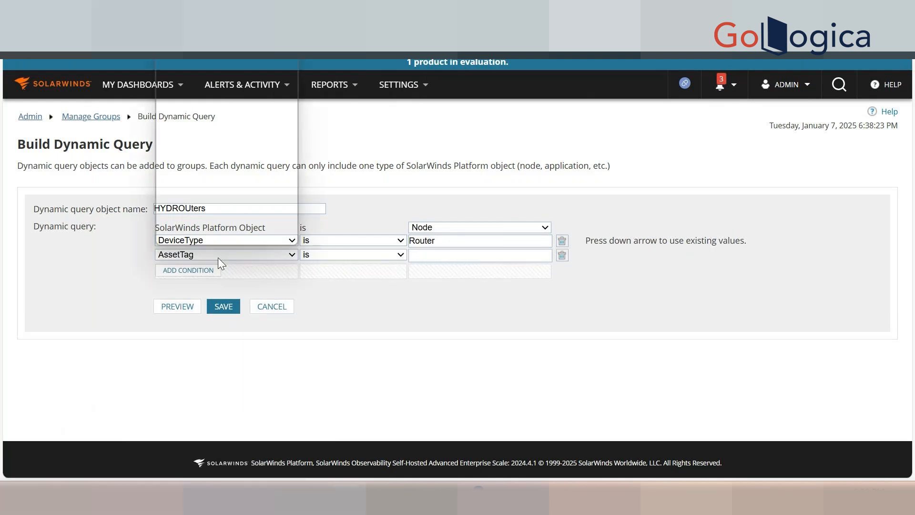
{"action": "scroll", "coordinate": [218, 242], "scroll_direction": "down", "scroll_amount": 5}
{"action": "scroll", "coordinate": [201, 217], "scroll_direction": "up", "scroll_amount": 2}
{"action": "scroll", "coordinate": [201, 217], "scroll_direction": "up", "scroll_amount": 5}
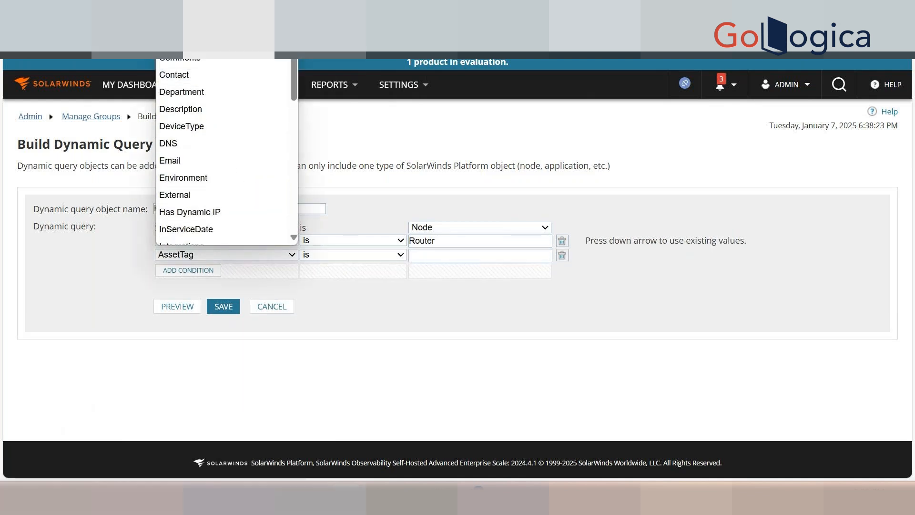
{"action": "left_click", "coordinate": [191, 41]}
{"action": "left_click", "coordinate": [438, 260]}
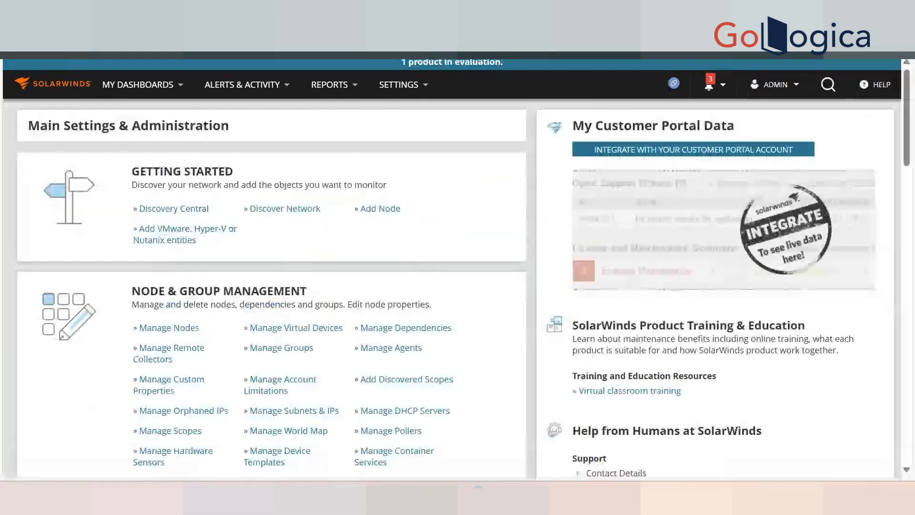
Step: Open the Manage Nodes page and group the nodes by the City custom property to check its values
{"action": "left_click", "coordinate": [168, 327]}
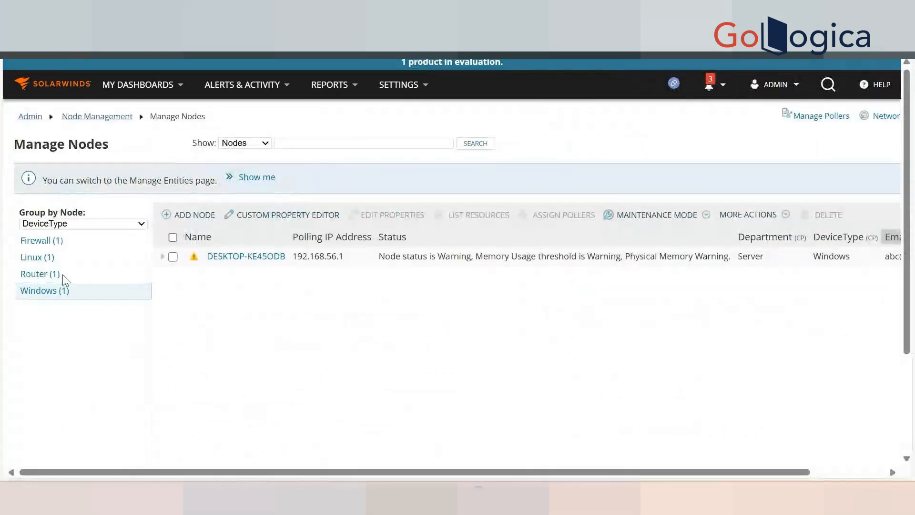
{"action": "left_click", "coordinate": [84, 223]}
{"action": "scroll", "coordinate": [66, 390], "scroll_direction": "down", "scroll_amount": 1}
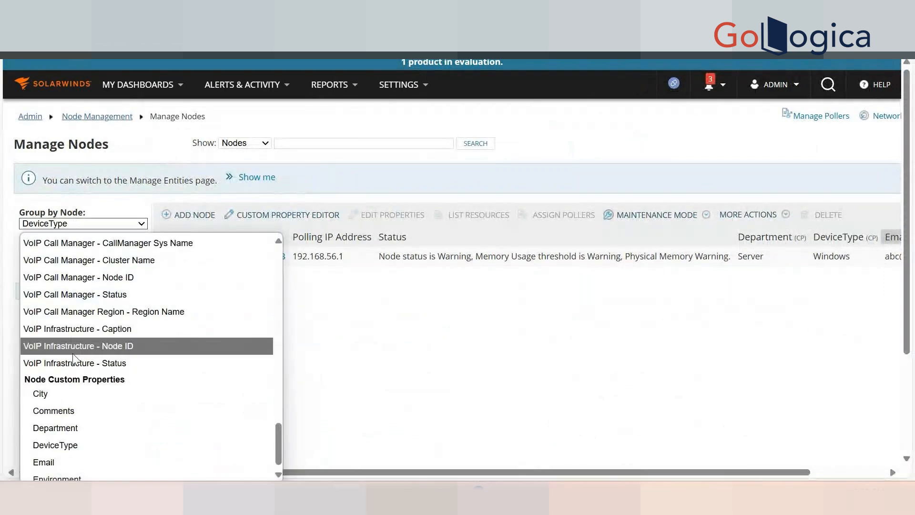
{"action": "left_click", "coordinate": [66, 390]}
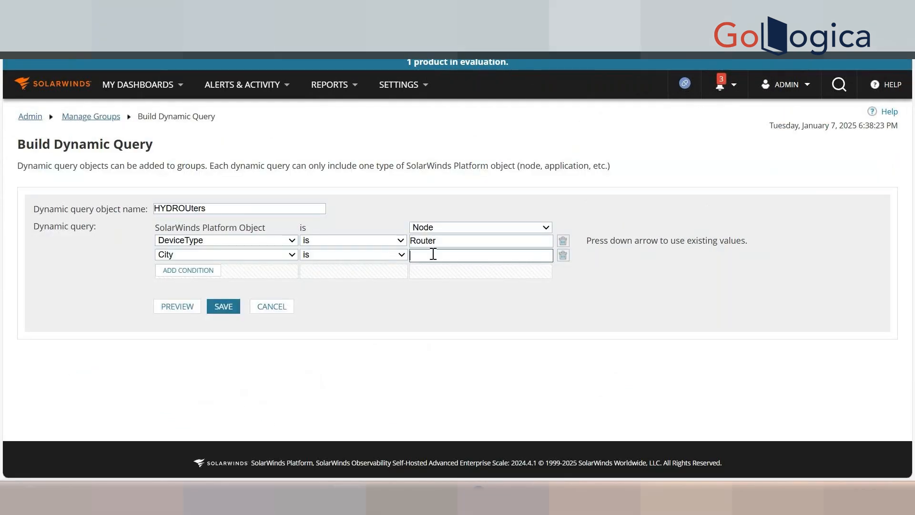
Step: Set the City condition's value to Hyderabad and correct the dynamic query object name to HYDRouters
{"action": "type", "text": "Hyderabad"}
{"action": "left_click", "coordinate": [194, 210]}
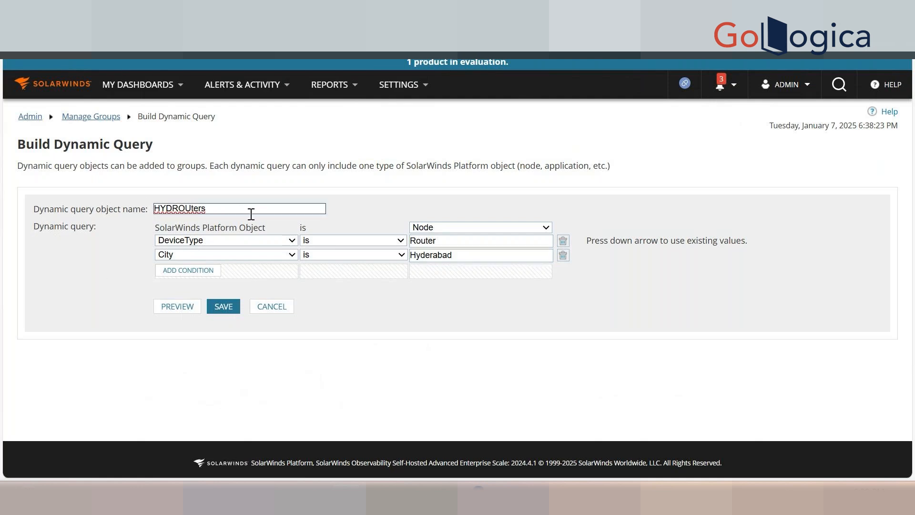
{"action": "key", "text": "BackSpace"}
{"action": "type", "text": "u"}
{"action": "right_click", "coordinate": [185, 211]}
{"action": "key", "text": "BackSpace"}
{"action": "type", "text": "ou"}
Step: Save the dynamic query and create the HYD_Routers group
{"action": "left_click", "coordinate": [380, 200]}
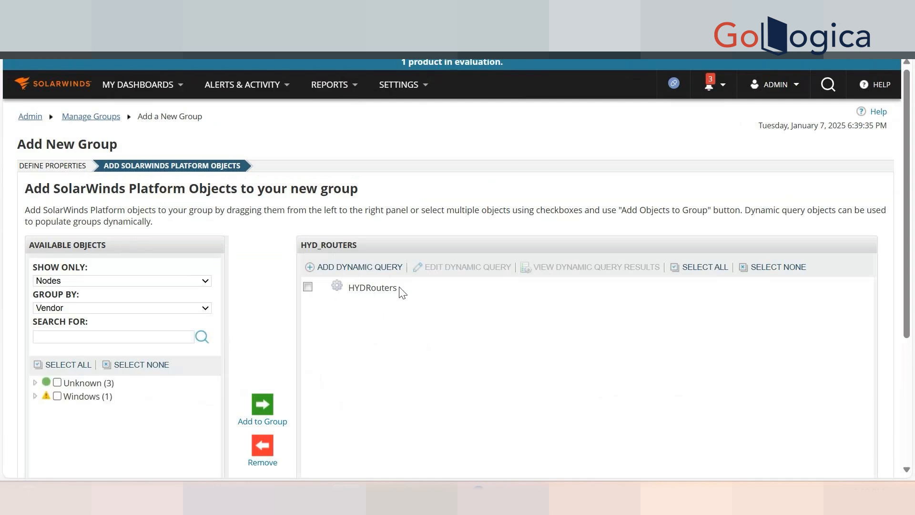
{"action": "scroll", "coordinate": [431, 333], "scroll_direction": "down", "scroll_amount": 4}
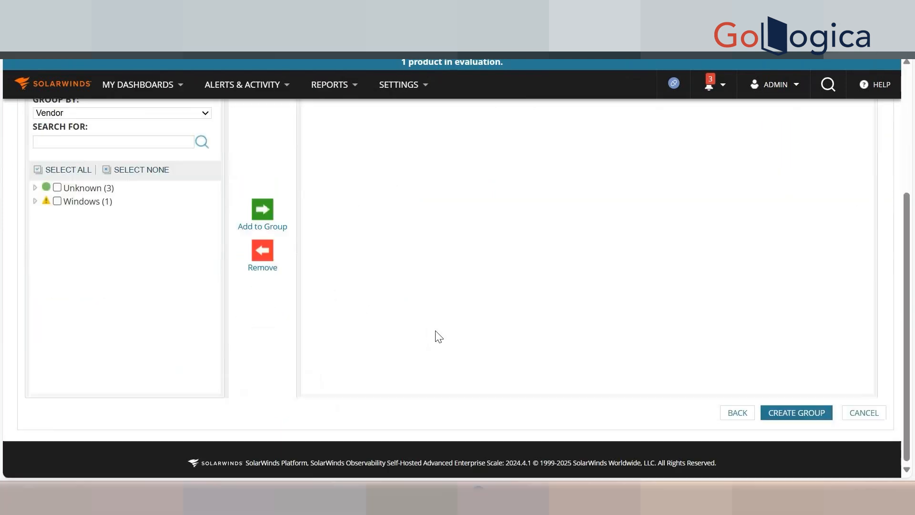
{"action": "left_click", "coordinate": [791, 413]}
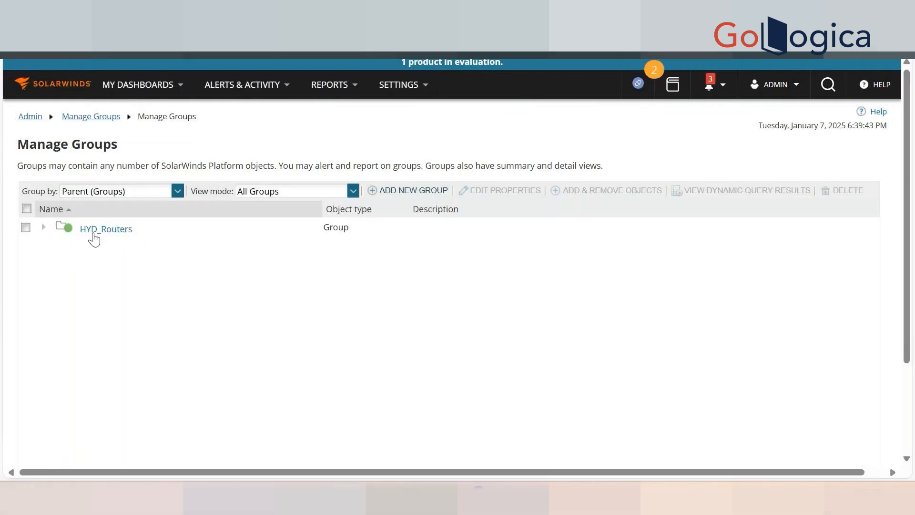
Step: Add another group named Hyd_Firewalls and continue to its platform objects
{"action": "mouse_move", "coordinate": [94, 237]}
{"action": "left_click", "coordinate": [407, 190]}
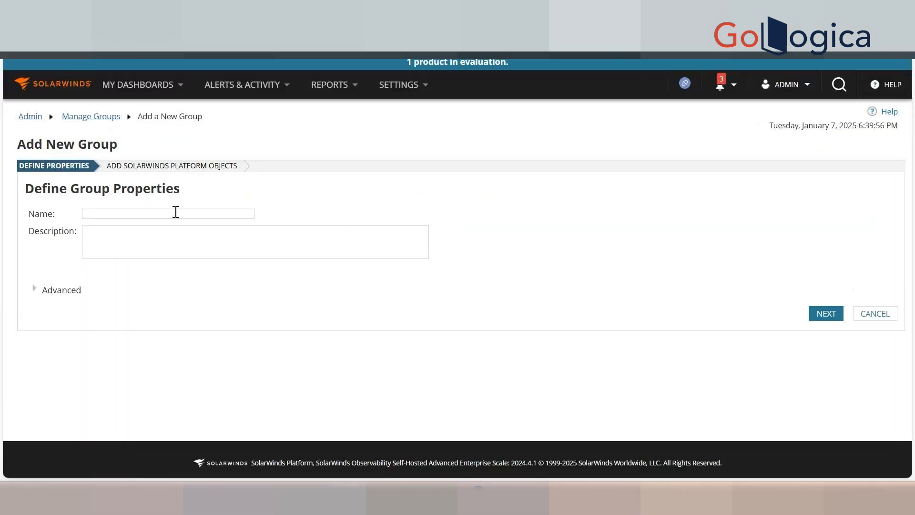
{"action": "left_click", "coordinate": [176, 211]}
{"action": "type", "text": "Hyd"}
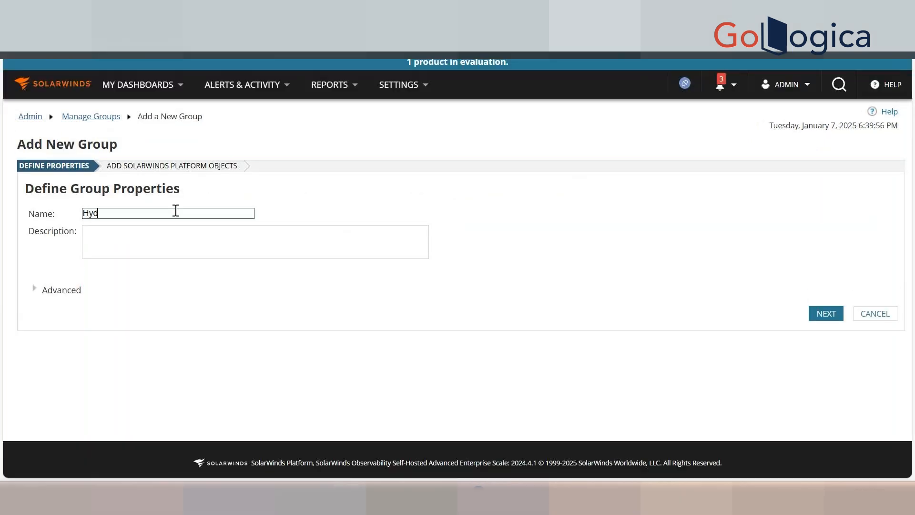
{"action": "type", "text": "_Firewalls"}
{"action": "key", "text": "ctrl+a"}
{"action": "left_click", "coordinate": [827, 313]}
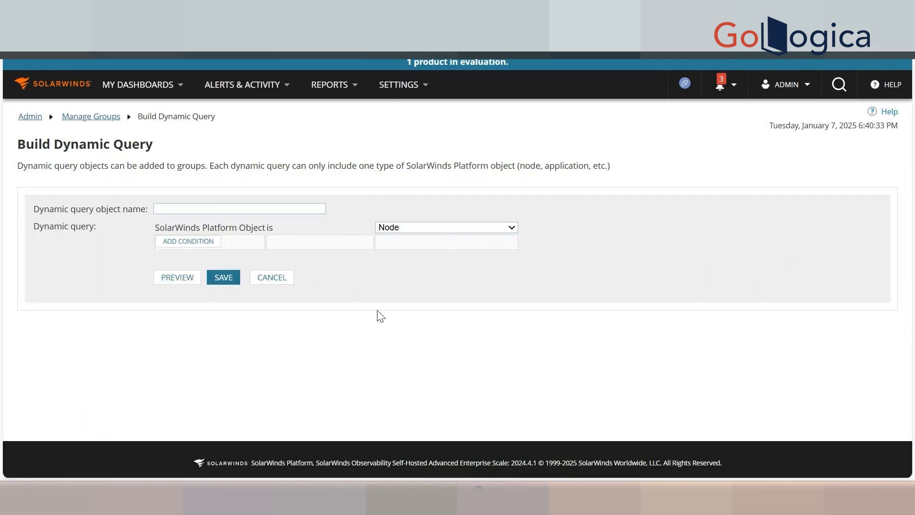
Step: Name the firewall group's dynamic query object Hydfw and add a condition requiring that City is Hyderabad
{"action": "left_click", "coordinate": [250, 211]}
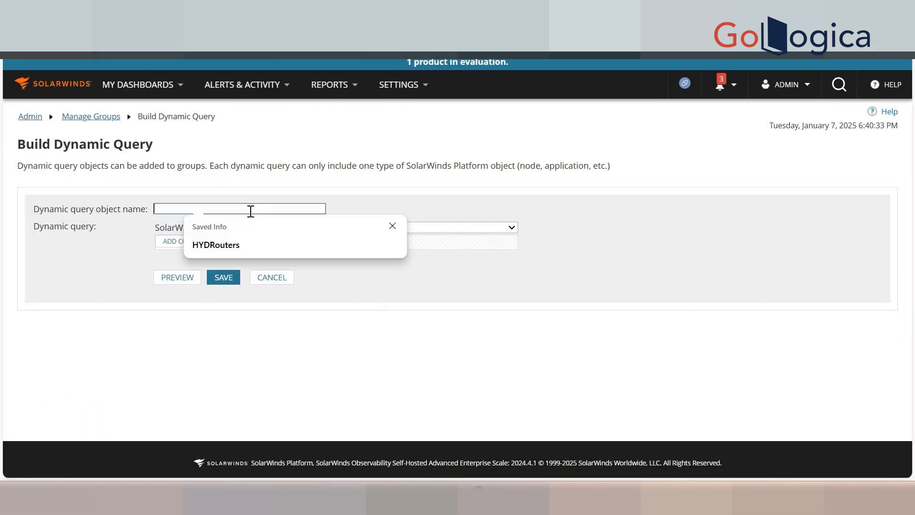
{"action": "type", "text": "Hydfw"}
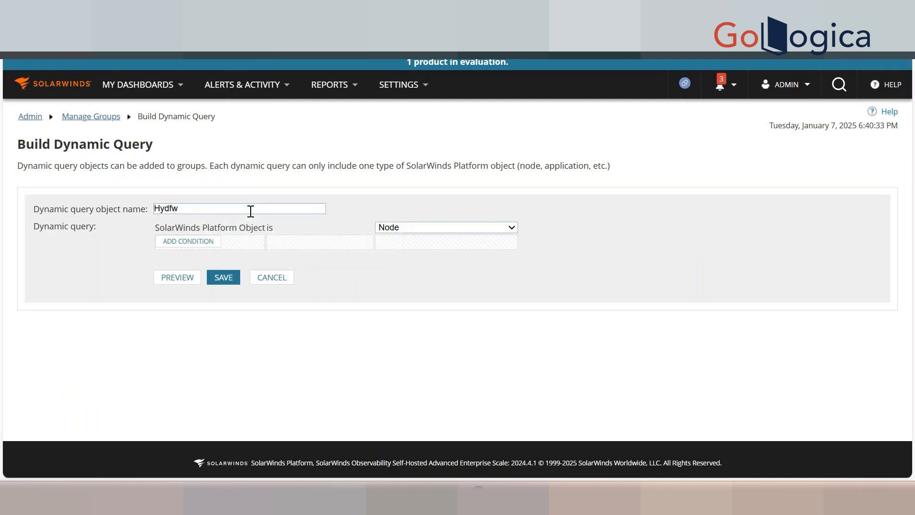
{"action": "left_click", "coordinate": [200, 246]}
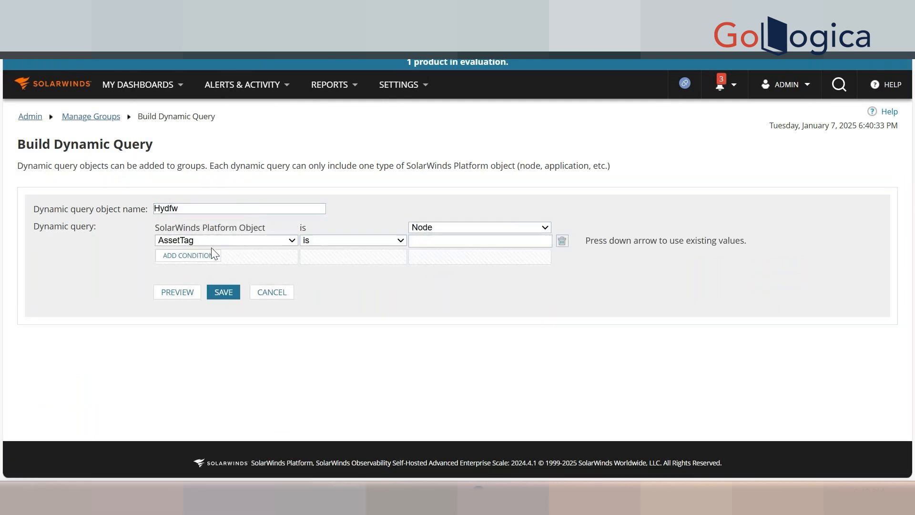
{"action": "left_click", "coordinate": [214, 241]}
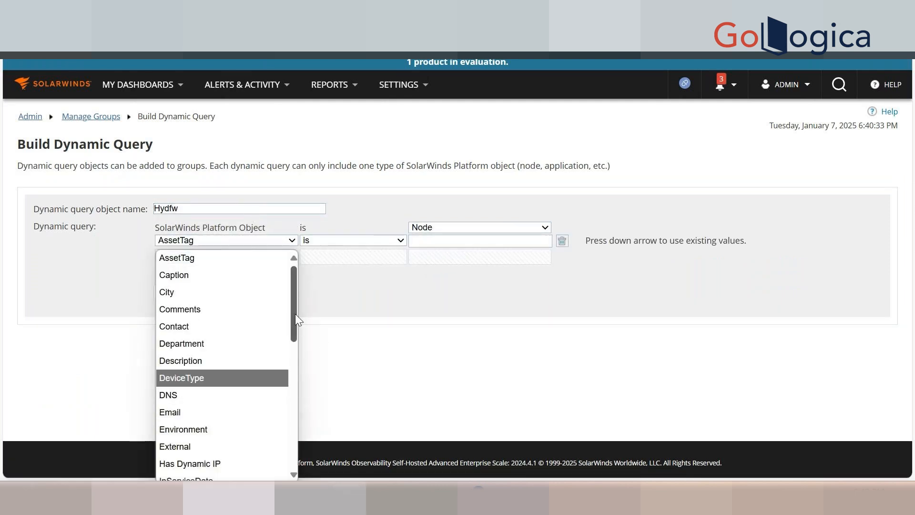
{"action": "left_click_drag", "start_coordinate": [293, 309], "coordinate": [254, 305]}
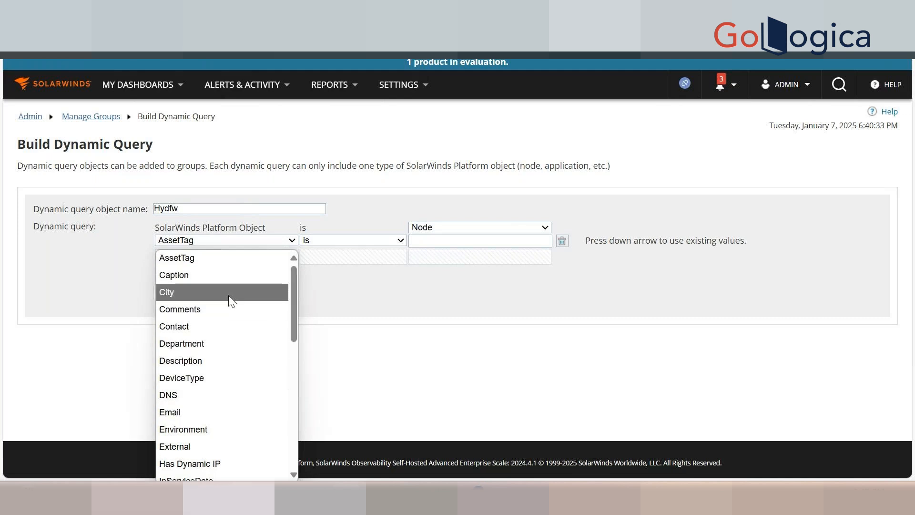
{"action": "left_click", "coordinate": [193, 290]}
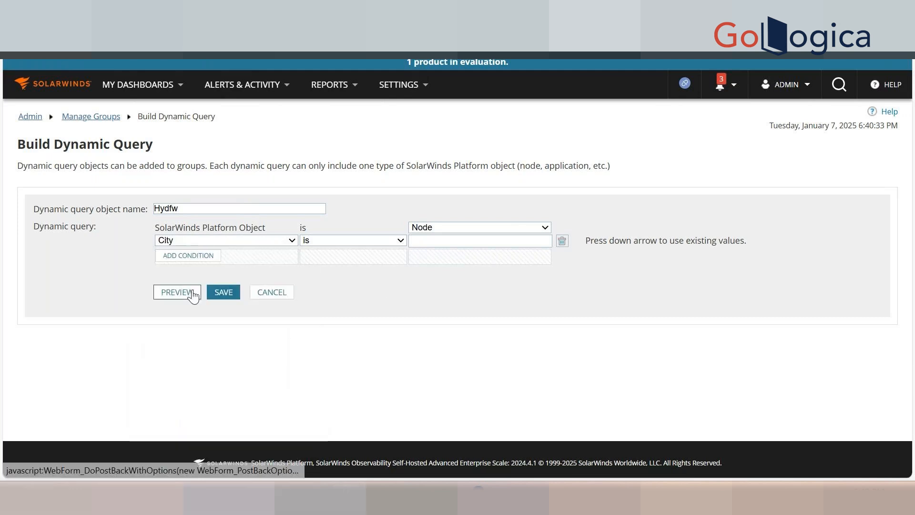
{"action": "left_click", "coordinate": [193, 293]}
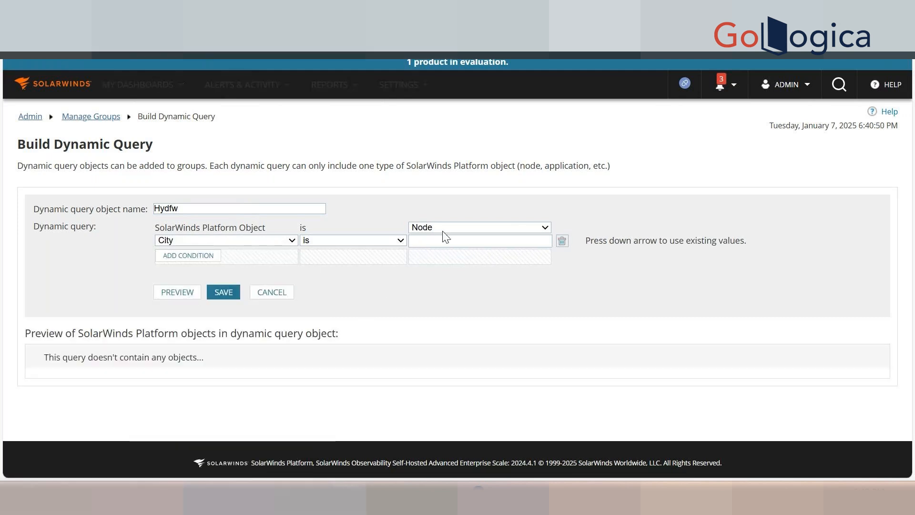
{"action": "left_click", "coordinate": [441, 239]}
{"action": "type", "text": "Hyderabad"}
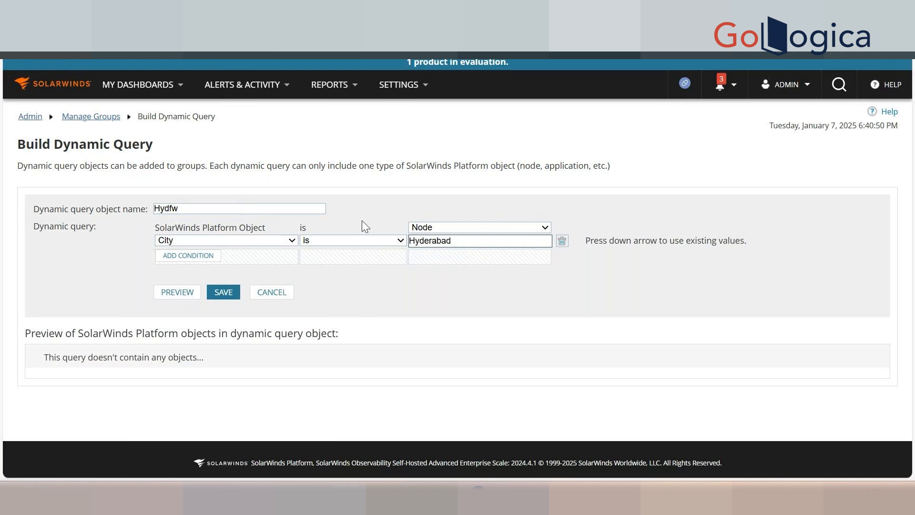
Step: Add a second condition to the Hydfw query requiring that DeviceType is Firewall
{"action": "left_click", "coordinate": [206, 258]}
{"action": "left_click", "coordinate": [216, 256]}
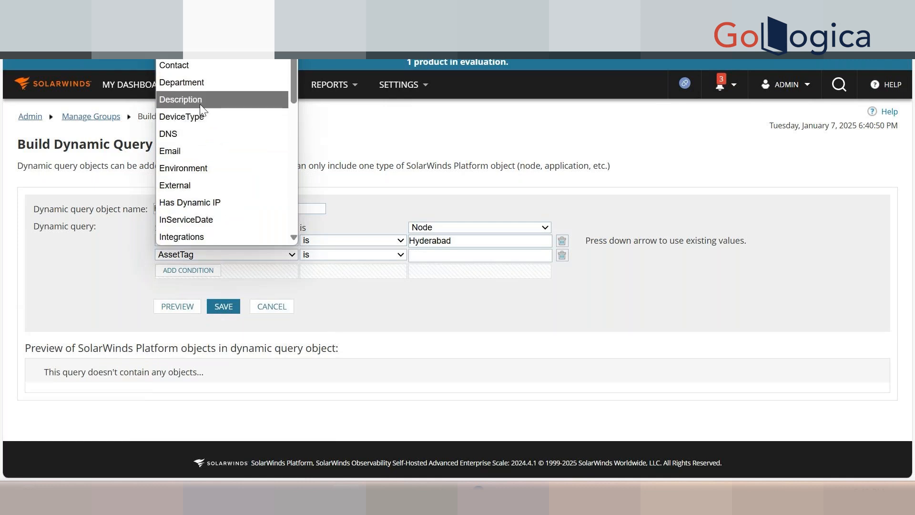
{"action": "left_click", "coordinate": [199, 117]}
{"action": "left_click", "coordinate": [445, 256]}
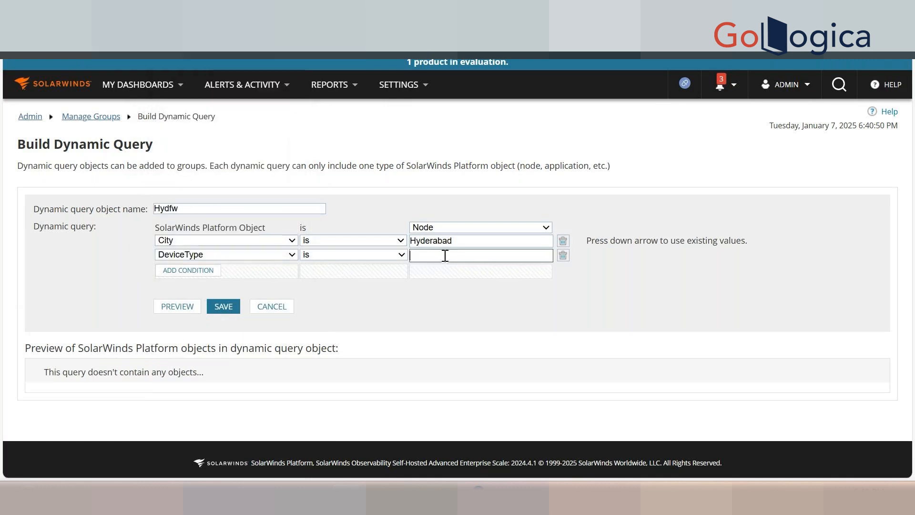
{"action": "type", "text": "Firewall"}
Step: Save the Hydfw dynamic query and create the Hyd_Firewalls group
{"action": "left_click", "coordinate": [220, 309]}
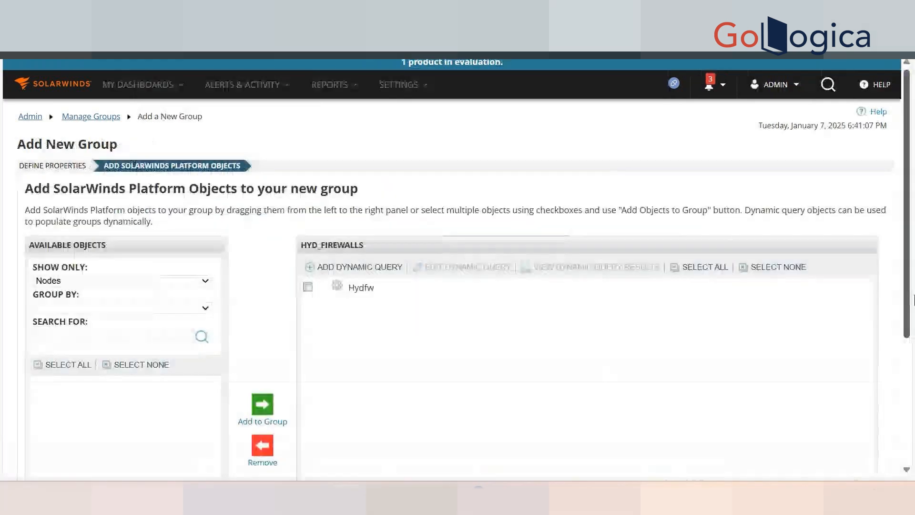
{"action": "scroll", "coordinate": [801, 465], "scroll_direction": "down", "scroll_amount": 4}
{"action": "left_click", "coordinate": [792, 416]}
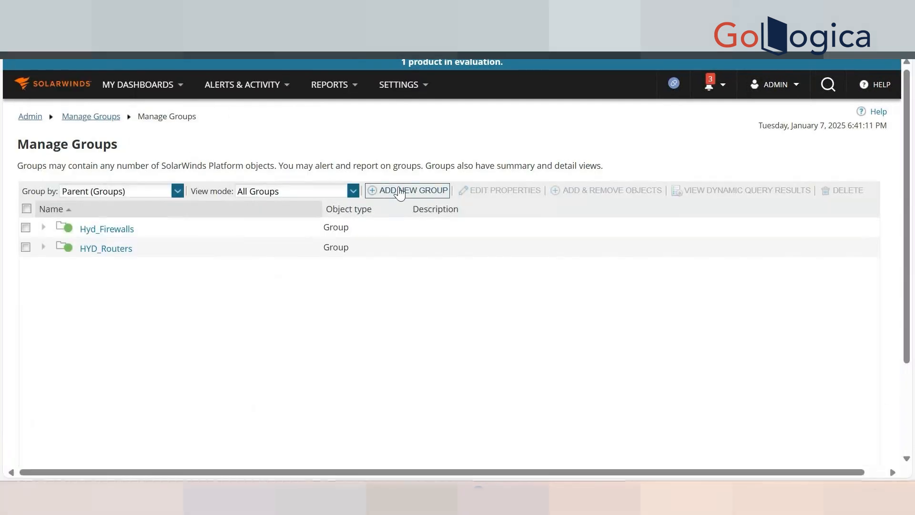
Step: Add a new group named Hyd_Switches and continue to its platform objects
{"action": "left_click", "coordinate": [408, 191]}
{"action": "left_click", "coordinate": [205, 215]}
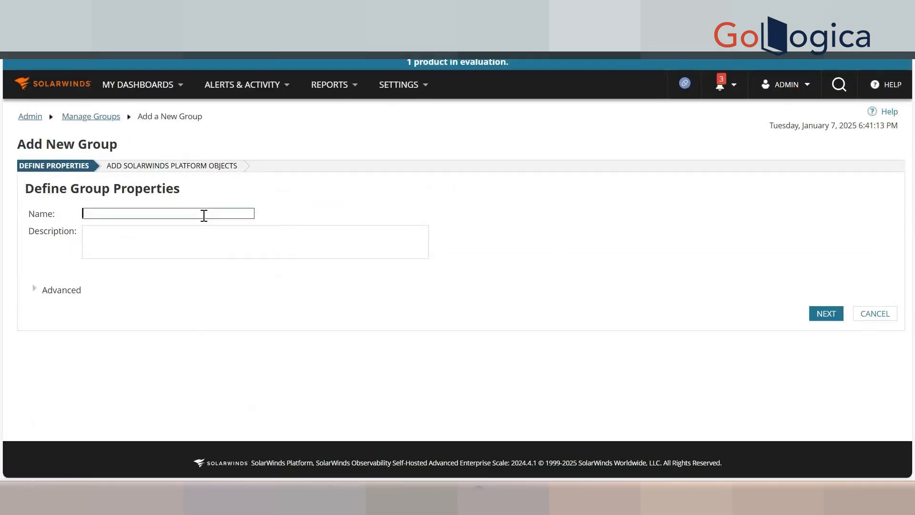
{"action": "type", "text": "Hyd_Switches"}
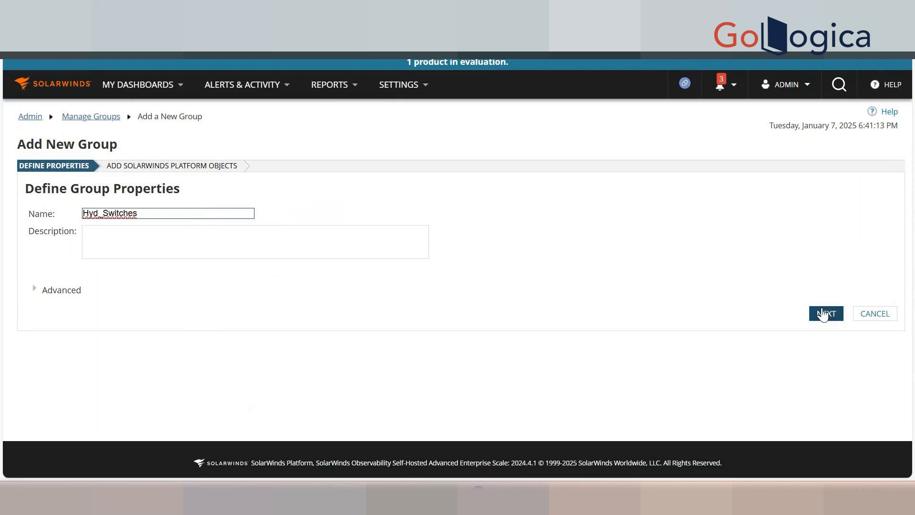
{"action": "left_click", "coordinate": [823, 315]}
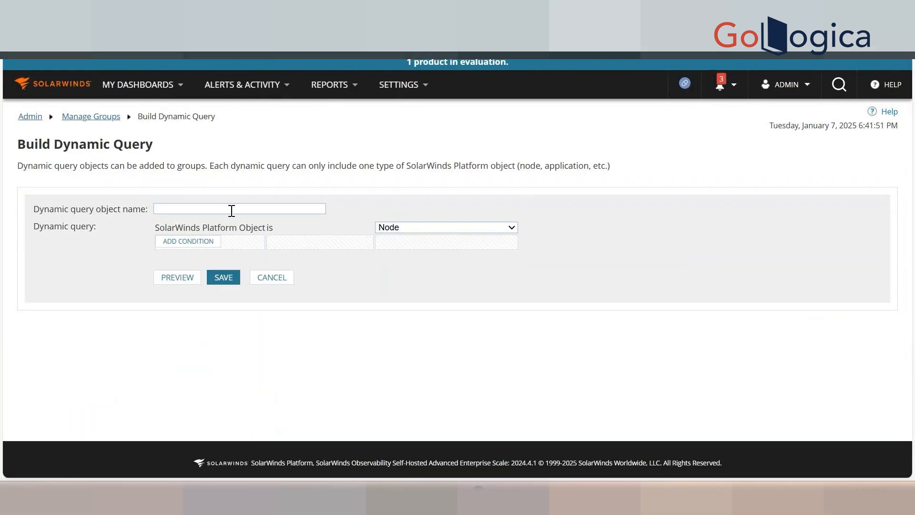
Step: Name the switch group's dynamic query object hydsw and add a condition requiring that City is HYD
{"action": "left_click", "coordinate": [232, 210]}
{"action": "type", "text": "hydsw"}
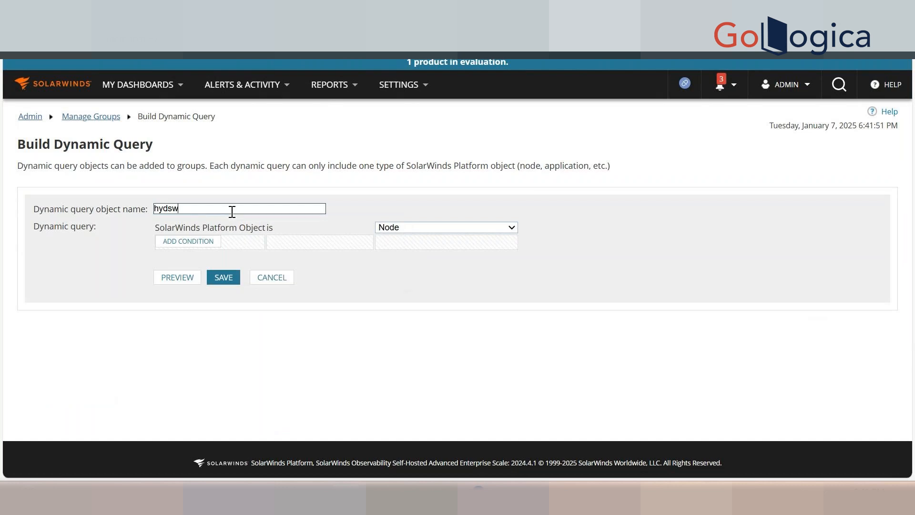
{"action": "left_click", "coordinate": [192, 243]}
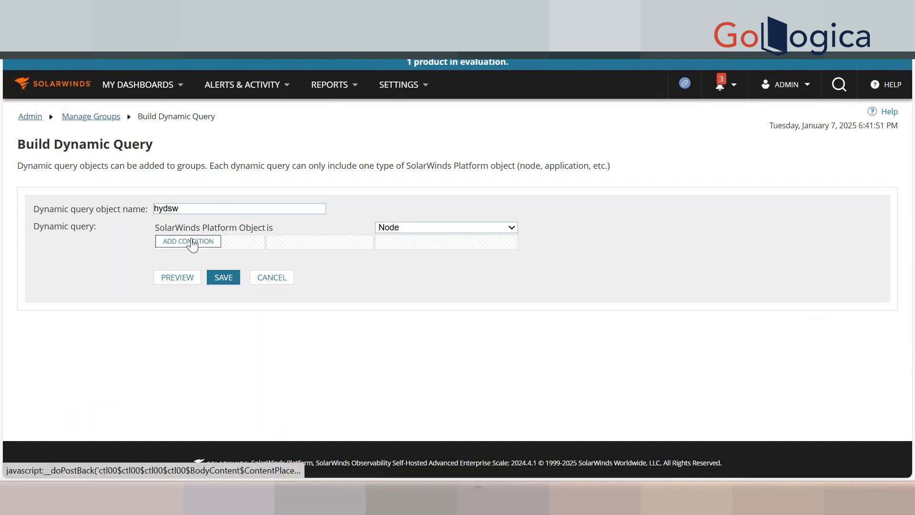
{"action": "left_click", "coordinate": [233, 243]}
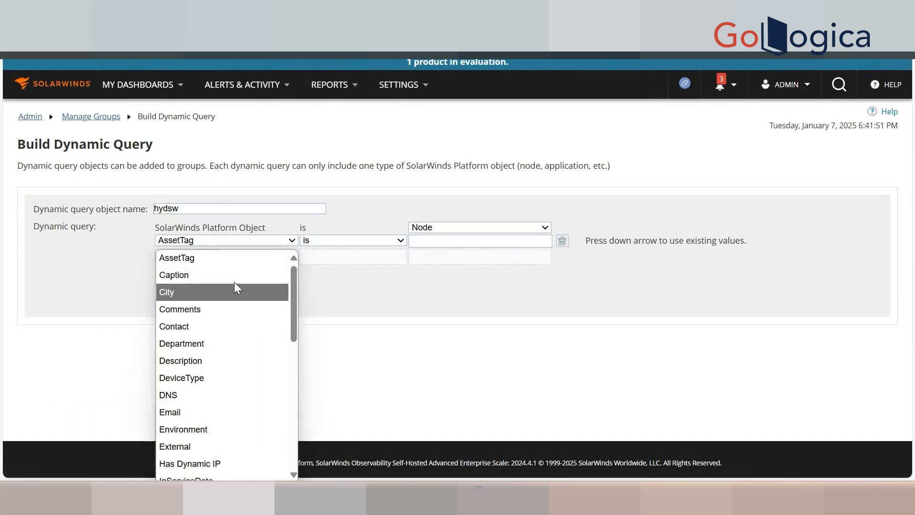
{"action": "left_click", "coordinate": [220, 304]}
{"action": "left_click", "coordinate": [437, 245]}
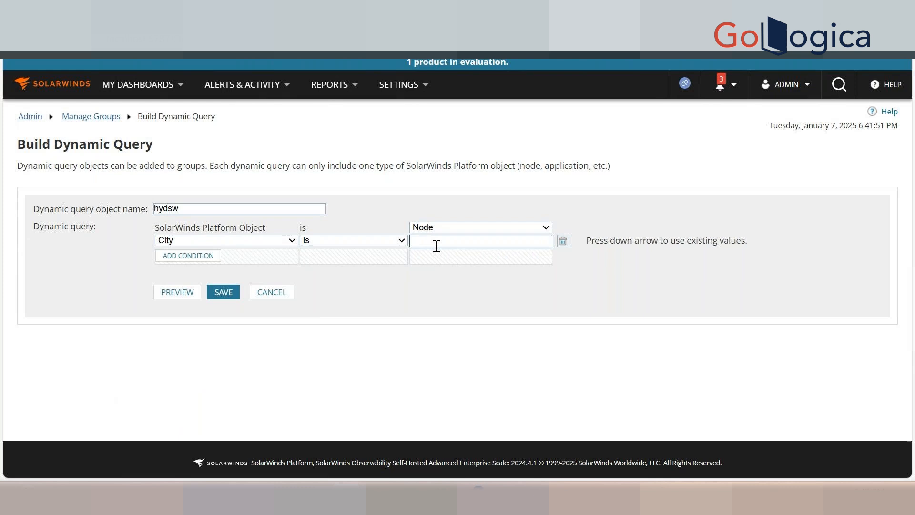
{"action": "type", "text": "HYd"}
{"action": "key", "text": "BackSpace"}
{"action": "type", "text": "D"}
Step: Add a second condition to the hydsw query requiring that DeviceType is Swicthes
{"action": "left_click", "coordinate": [213, 255]}
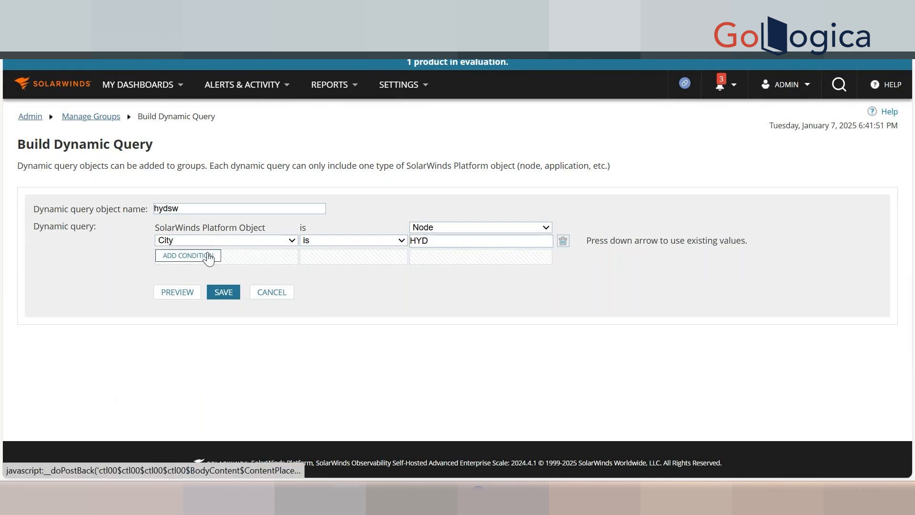
{"action": "left_click", "coordinate": [237, 254]}
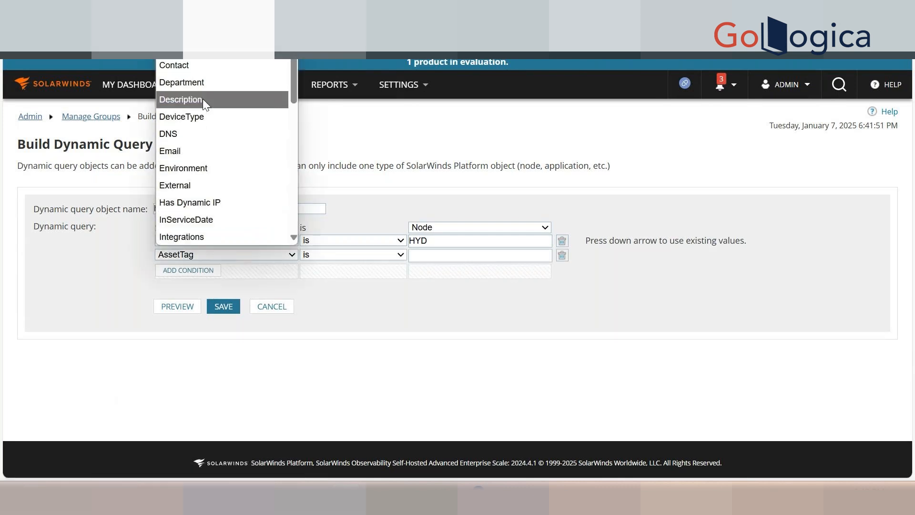
{"action": "left_click", "coordinate": [199, 116]}
{"action": "left_click", "coordinate": [463, 258]}
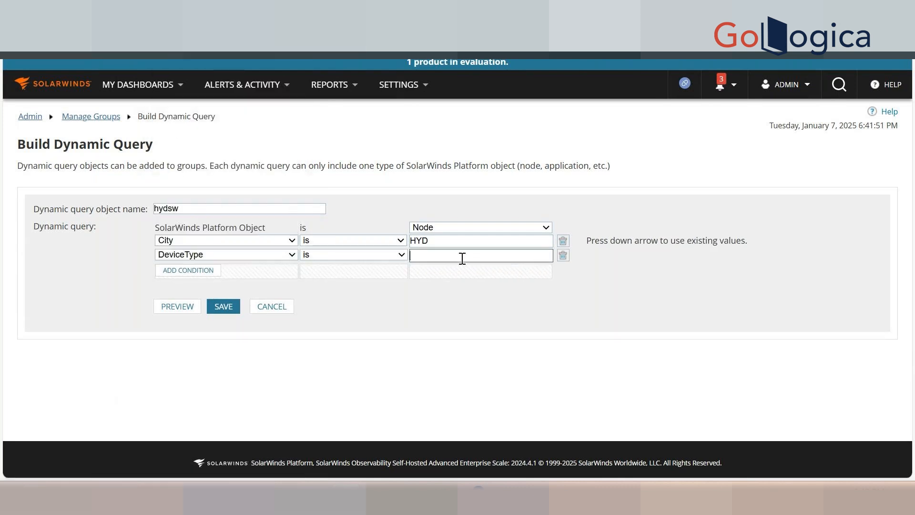
{"action": "type", "text": "Swicthes"}
Step: Save the hydsw dynamic query and create the Hyd_Switches group
{"action": "left_click", "coordinate": [224, 307]}
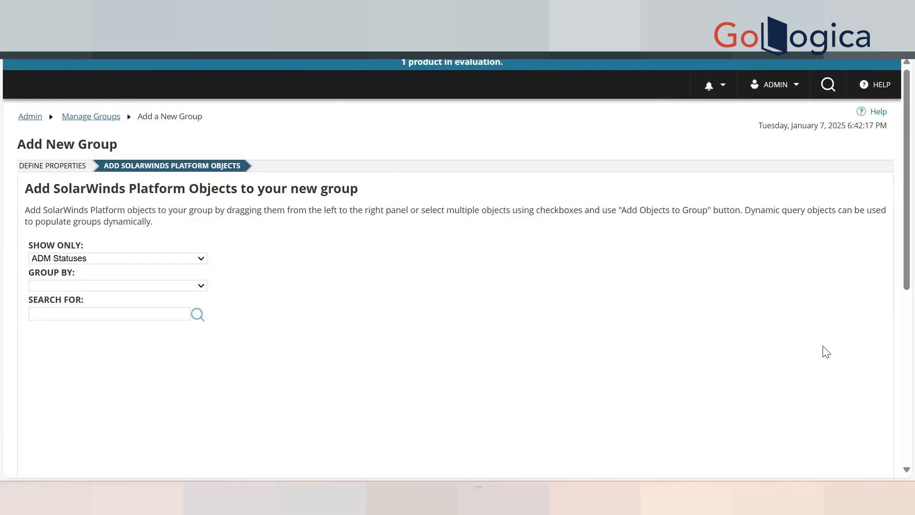
{"action": "scroll", "coordinate": [811, 386], "scroll_direction": "down", "scroll_amount": 4}
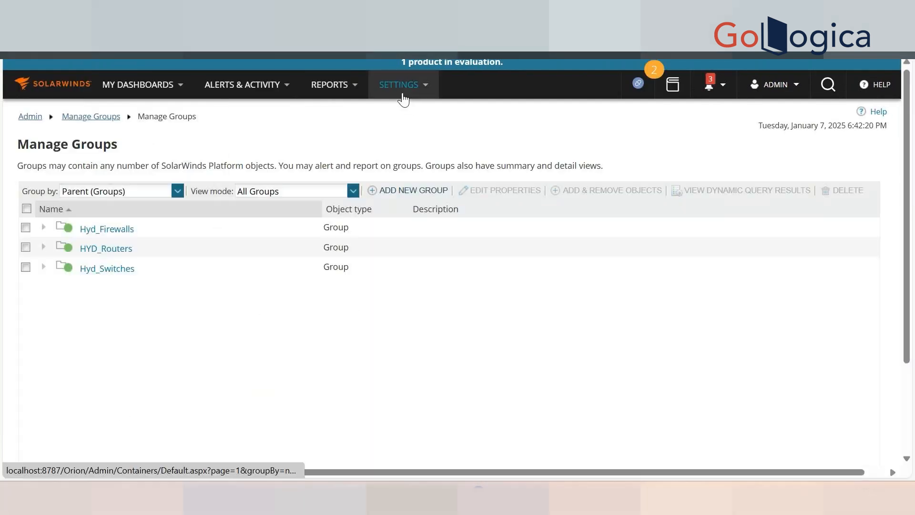
Step: Open dependency management from the main settings page and start adding a new dependency
{"action": "mouse_move", "coordinate": [403, 98]}
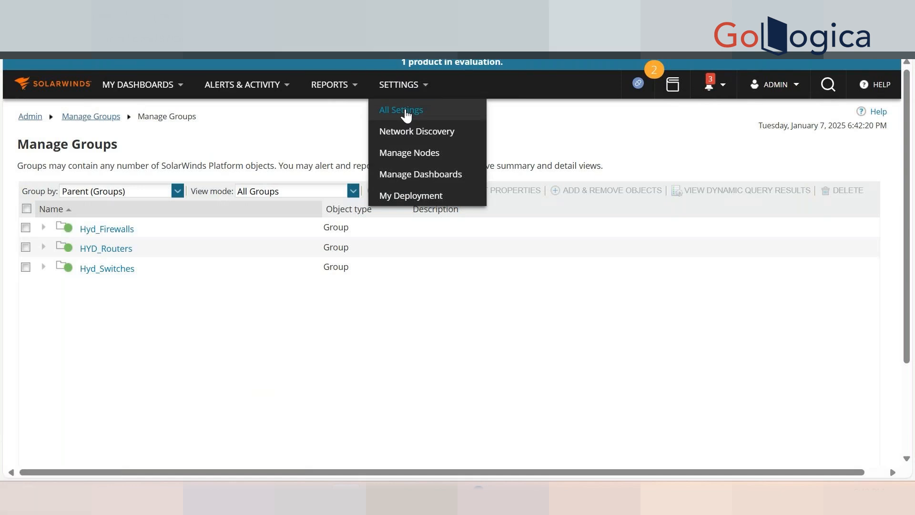
{"action": "left_click", "coordinate": [405, 111]}
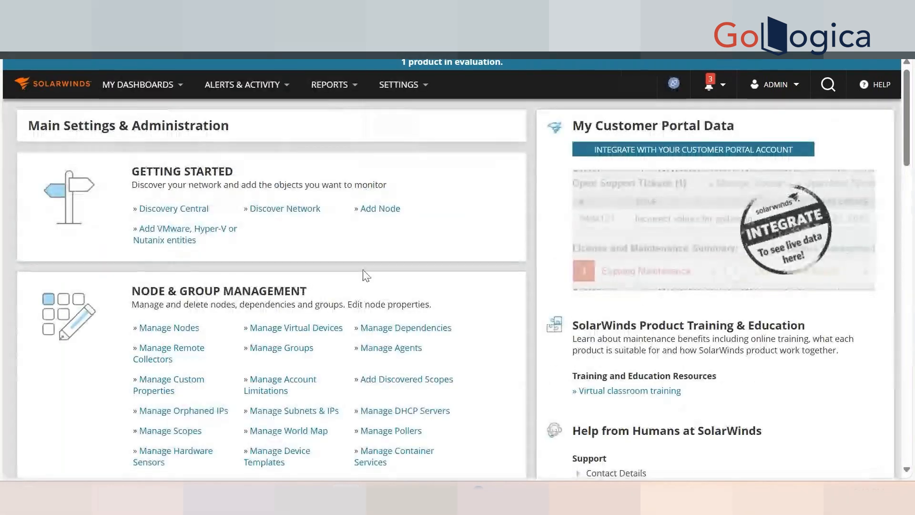
{"action": "mouse_move", "coordinate": [420, 101]}
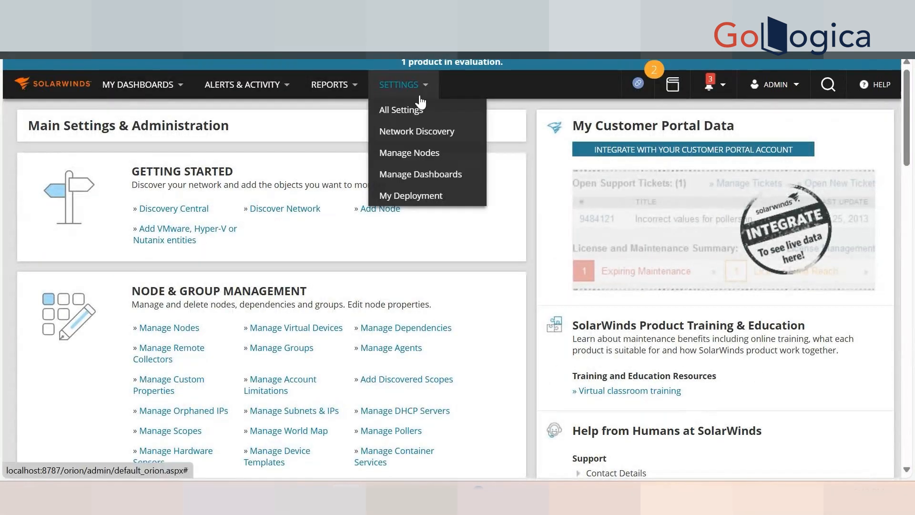
{"action": "left_click", "coordinate": [412, 334]}
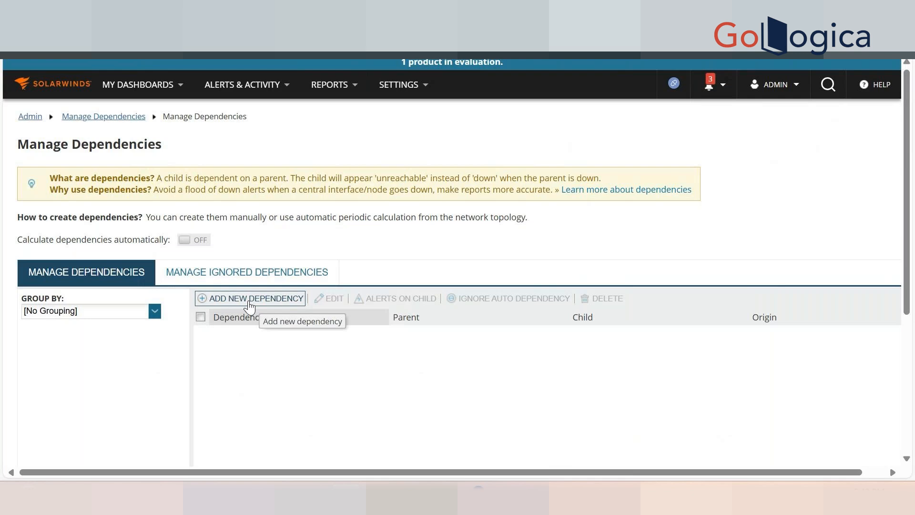
{"action": "left_click", "coordinate": [250, 301]}
Step: Try the nodes b.resolvers.level3.net and 43-10.any.icann.org as the dependency's parent object, with nodes grouped by vendor
{"action": "left_click", "coordinate": [162, 324]}
{"action": "left_click", "coordinate": [122, 336]}
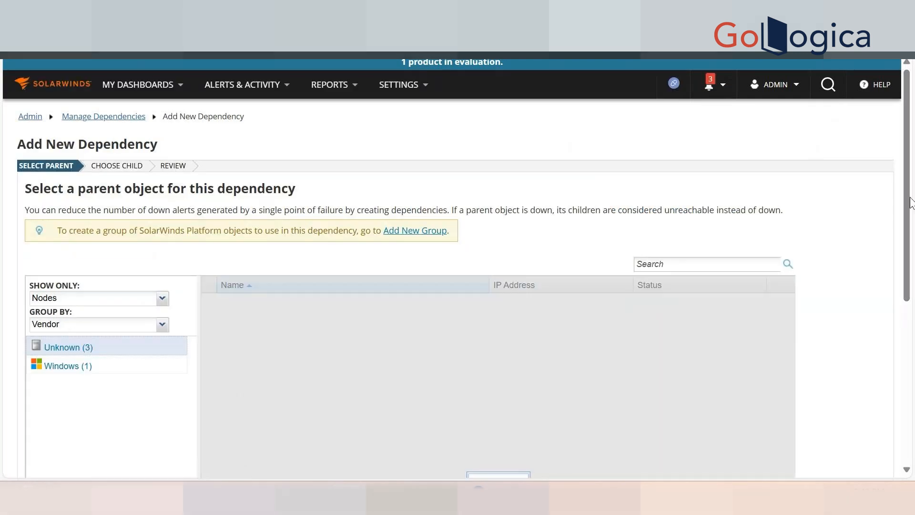
{"action": "scroll", "coordinate": [913, 208], "scroll_direction": "down", "scroll_amount": 1}
{"action": "scroll", "coordinate": [912, 209], "scroll_direction": "down", "scroll_amount": 2}
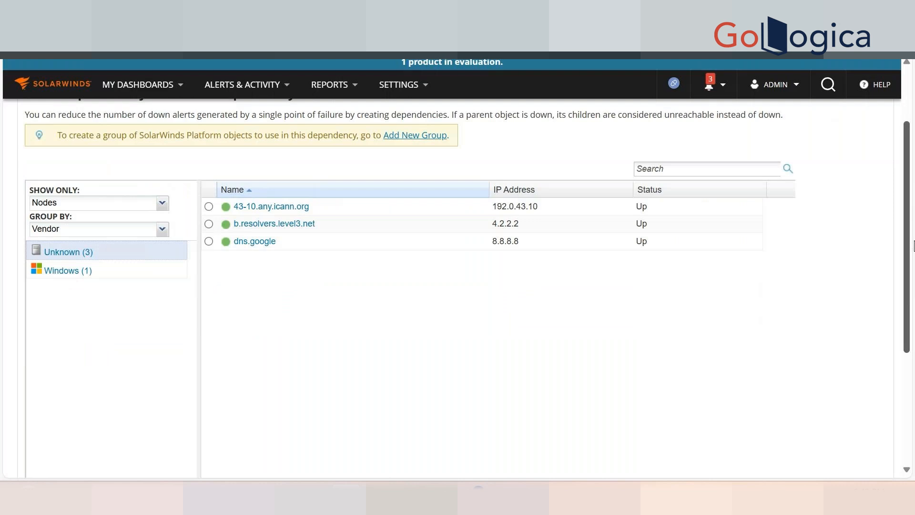
{"action": "scroll", "coordinate": [913, 209], "scroll_direction": "up", "scroll_amount": 2}
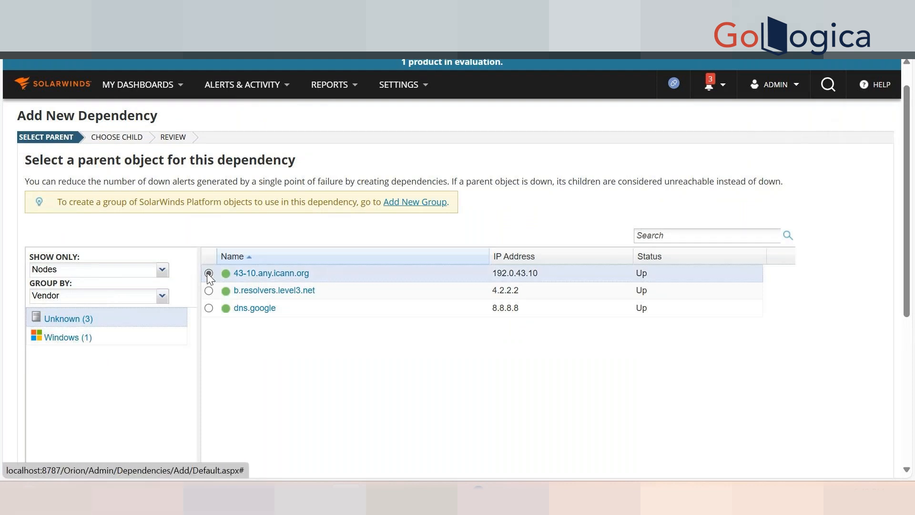
{"action": "left_click", "coordinate": [209, 291]}
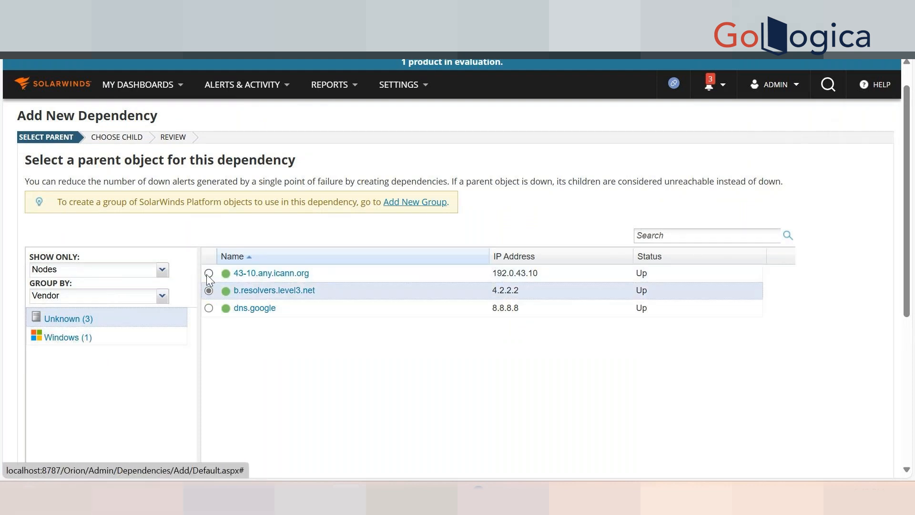
{"action": "left_click", "coordinate": [209, 273]}
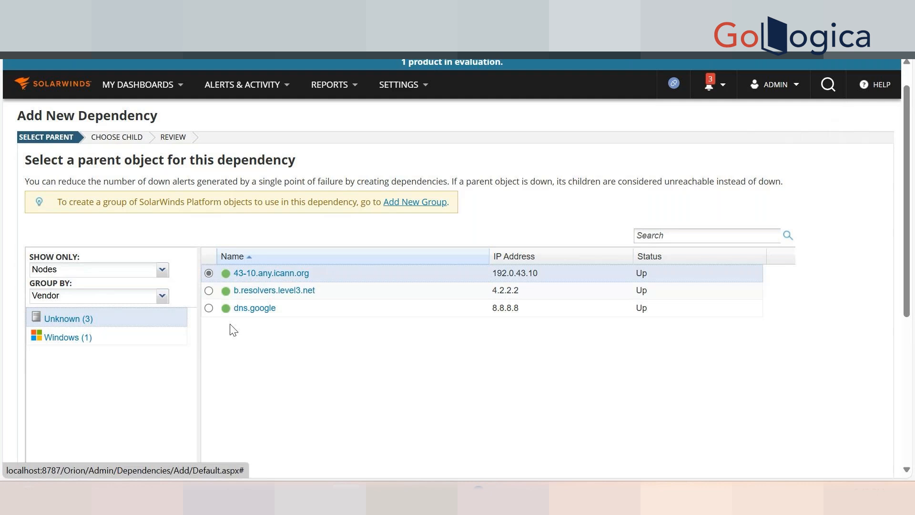
Step: Show only groups, choose HYD_Routers as the dependency's parent object and continue to the child selection
{"action": "left_click", "coordinate": [161, 276]}
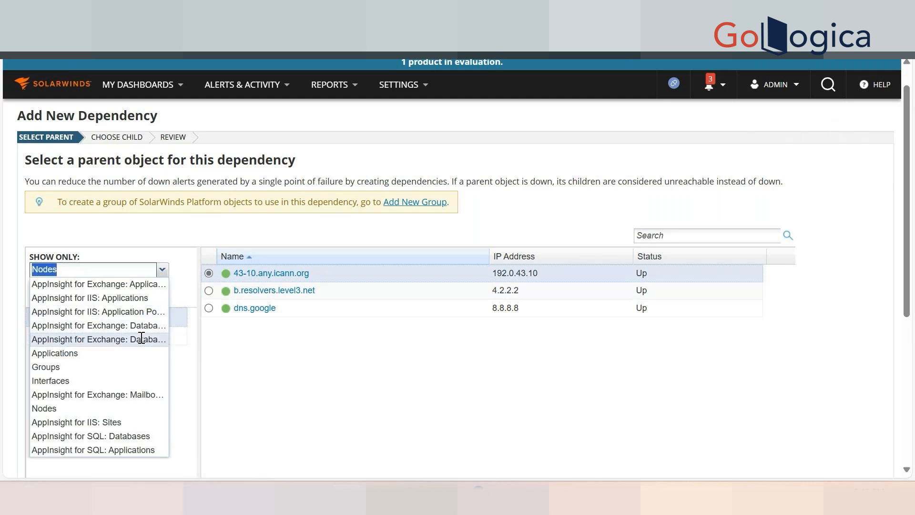
{"action": "left_click", "coordinate": [65, 375]}
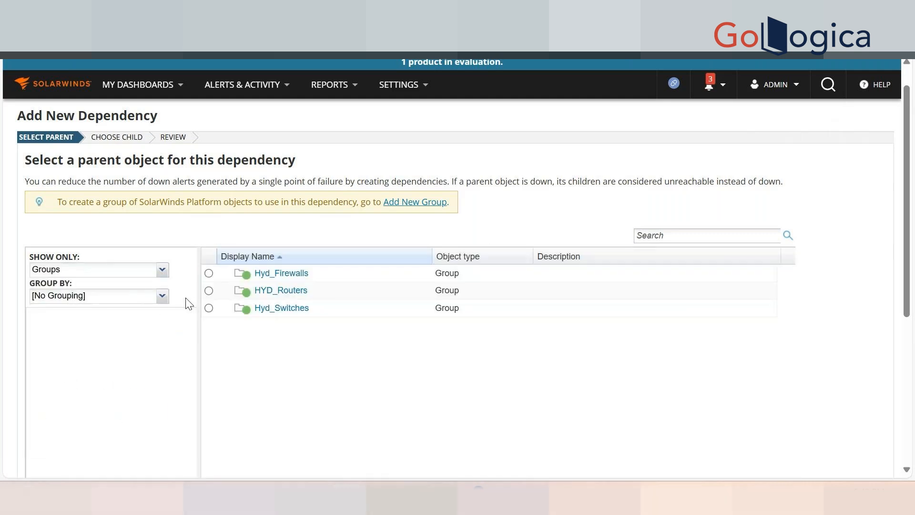
{"action": "left_click", "coordinate": [208, 291]}
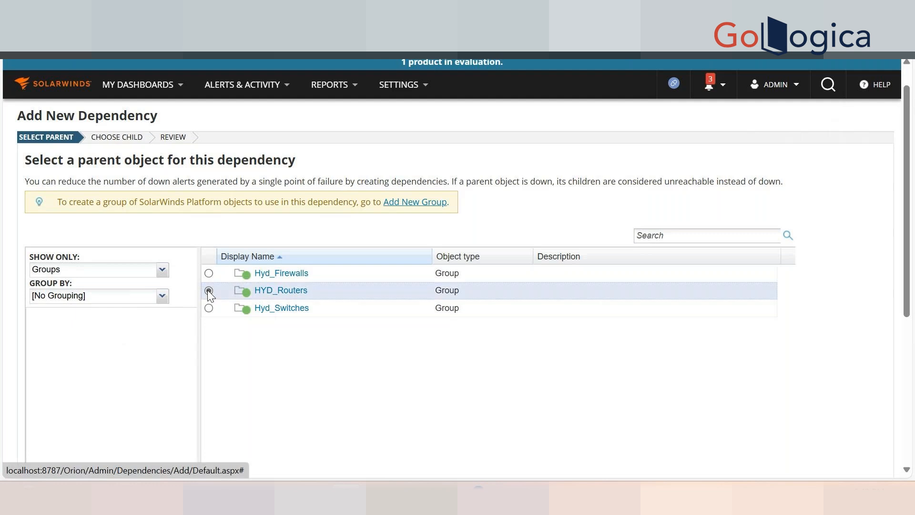
{"action": "left_click_drag", "start_coordinate": [909, 224], "coordinate": [897, 405]}
{"action": "left_click", "coordinate": [718, 413]}
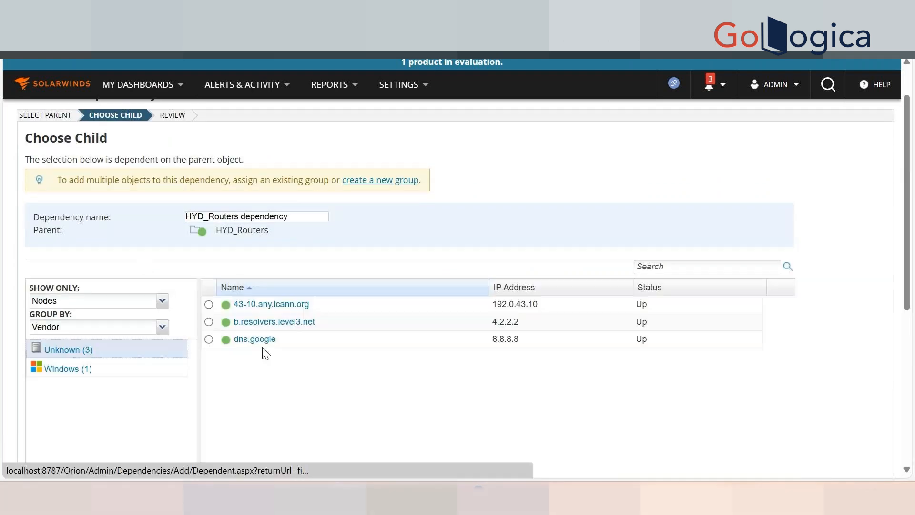
Step: Show only groups, choose Hyd_Firewalls as the child of HYD_Routers and continue to the dependency review
{"action": "left_click", "coordinate": [162, 307]}
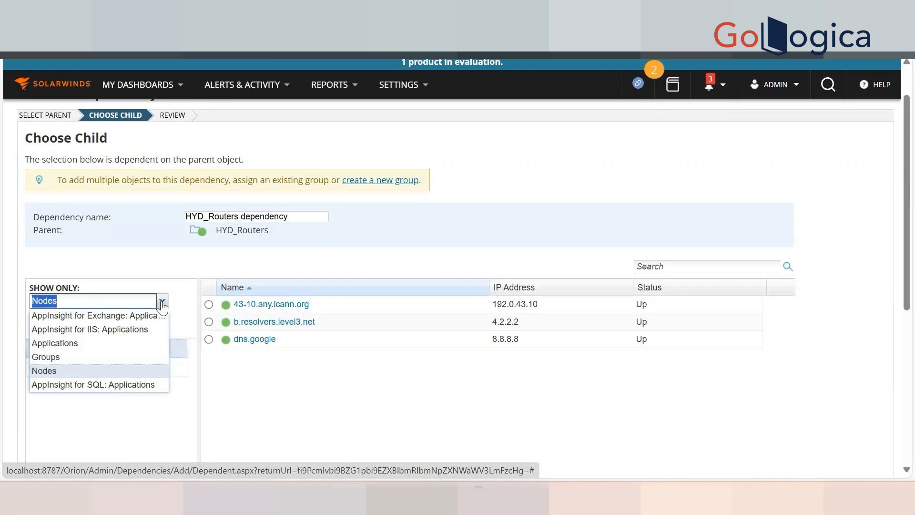
{"action": "left_click", "coordinate": [80, 346]}
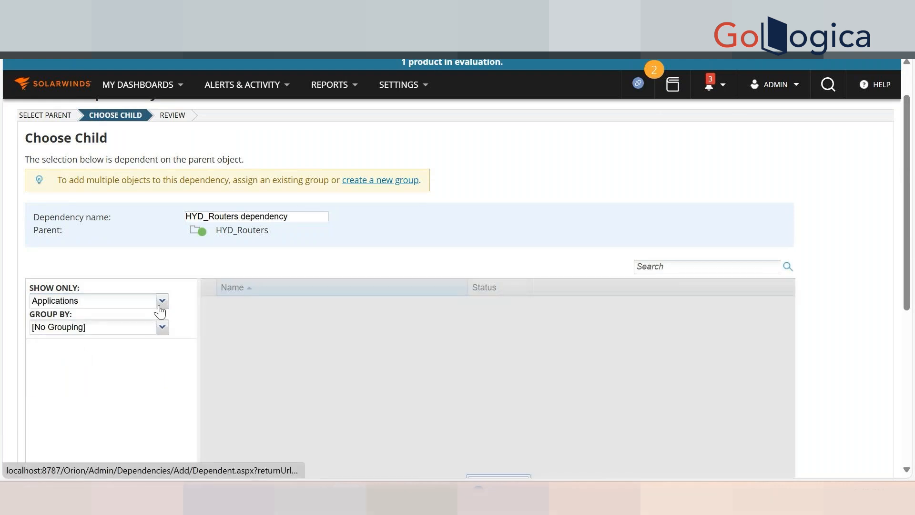
{"action": "left_click", "coordinate": [160, 308]}
{"action": "left_click", "coordinate": [60, 358]}
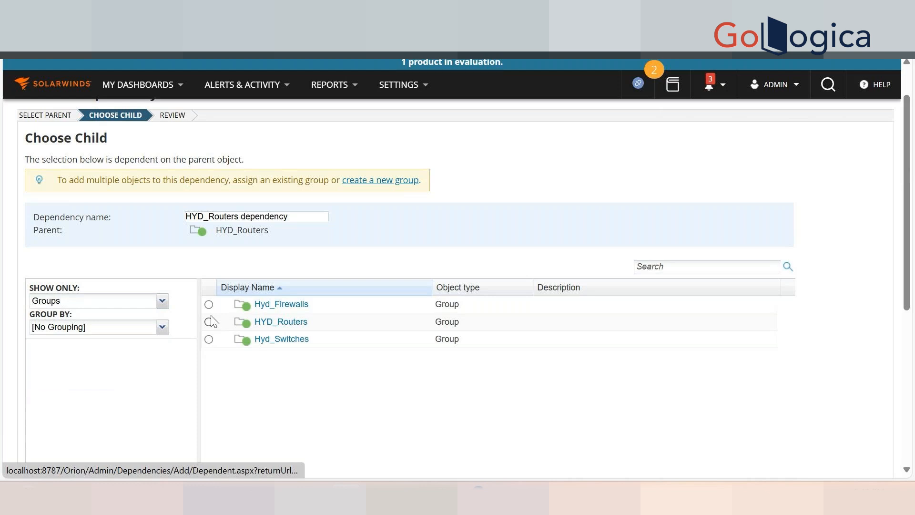
{"action": "left_click", "coordinate": [209, 305]}
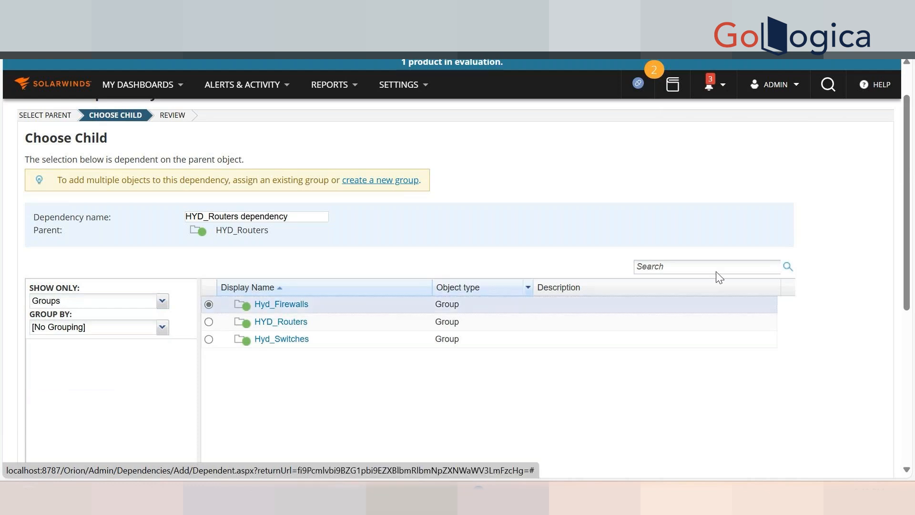
{"action": "scroll", "coordinate": [893, 286], "scroll_direction": "down", "scroll_amount": 5}
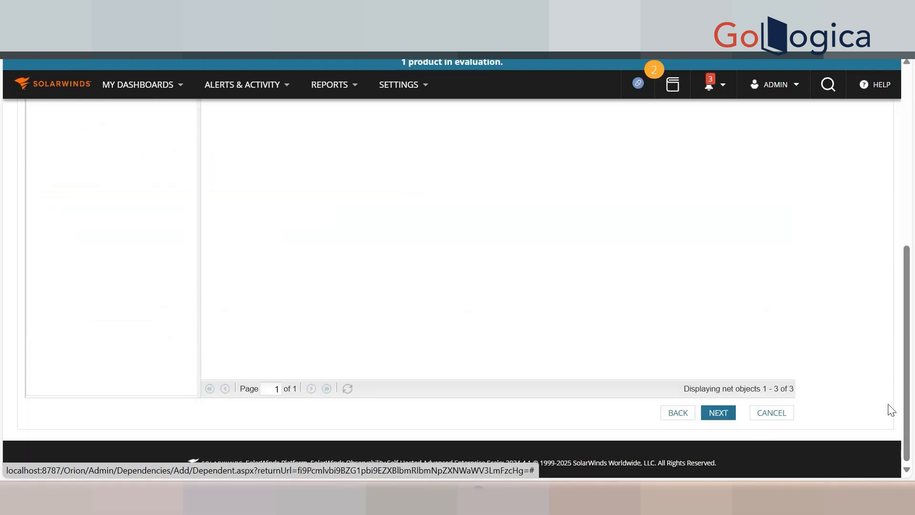
{"action": "left_click", "coordinate": [719, 413]}
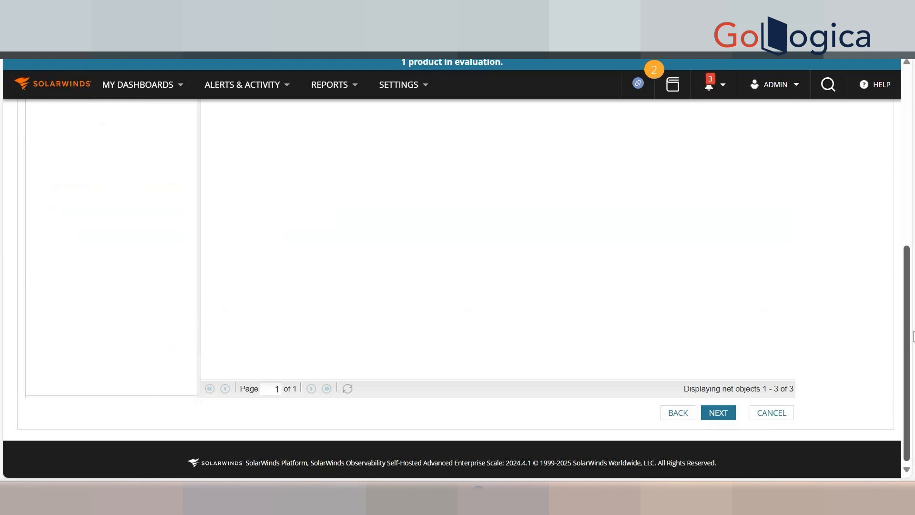
Step: Set the dependency so that the child object's status is not affected by the parent object's status
{"action": "scroll", "coordinate": [911, 255], "scroll_direction": "down", "scroll_amount": 2}
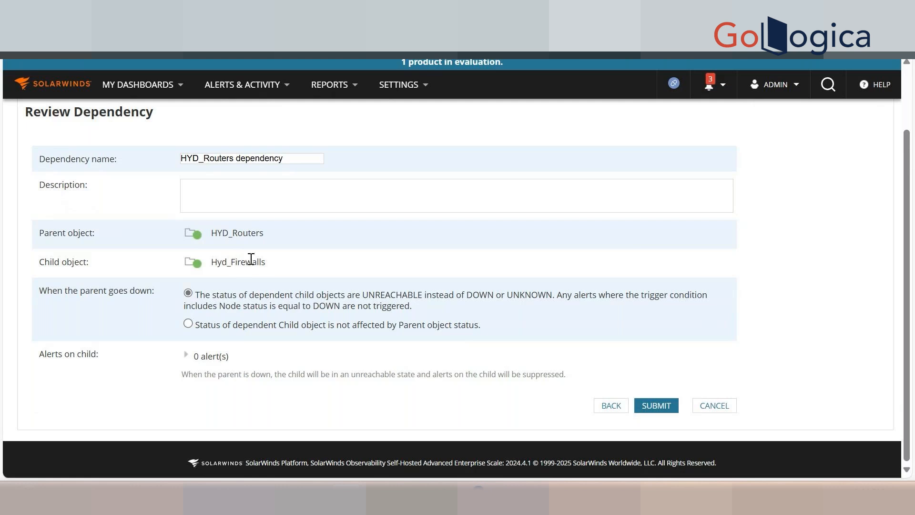
{"action": "left_click", "coordinate": [188, 325]}
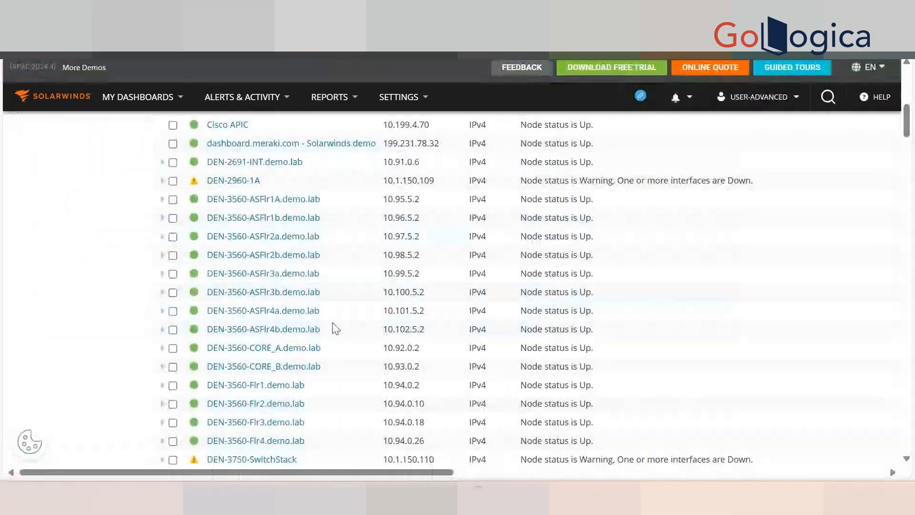
Step: Open the summary home page of the SolarWinds online demo and expand the Linux Servers group under All Groups
{"action": "left_click", "coordinate": [46, 108]}
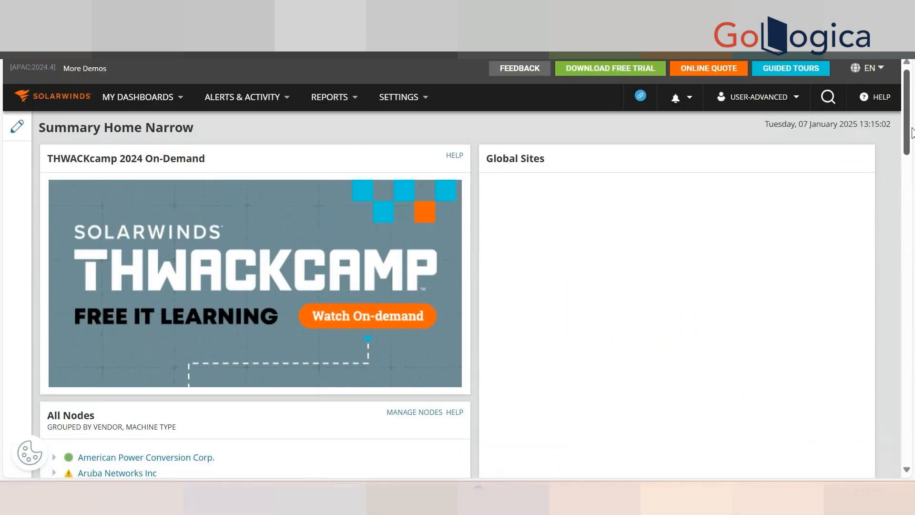
{"action": "scroll", "coordinate": [912, 131], "scroll_direction": "down", "scroll_amount": 10}
{"action": "scroll", "coordinate": [914, 261], "scroll_direction": "down", "scroll_amount": 5}
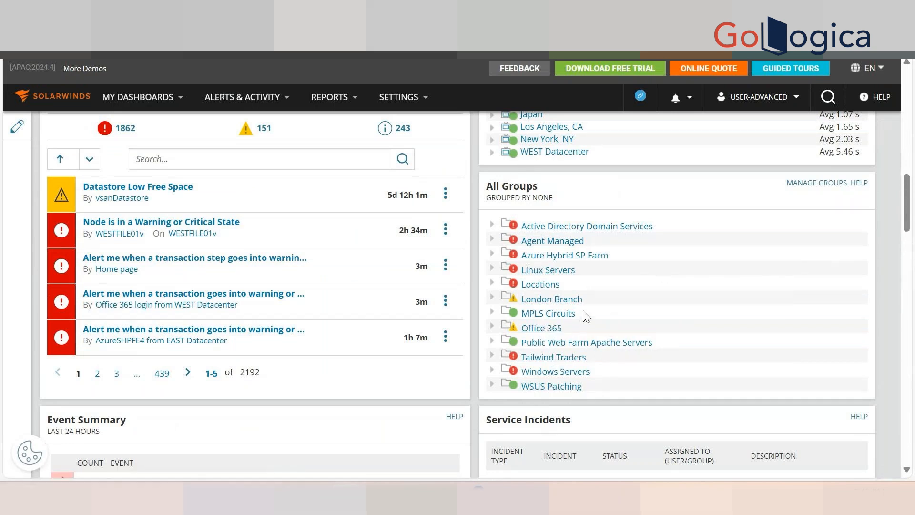
{"action": "scroll", "coordinate": [533, 318], "scroll_direction": "up", "scroll_amount": 5}
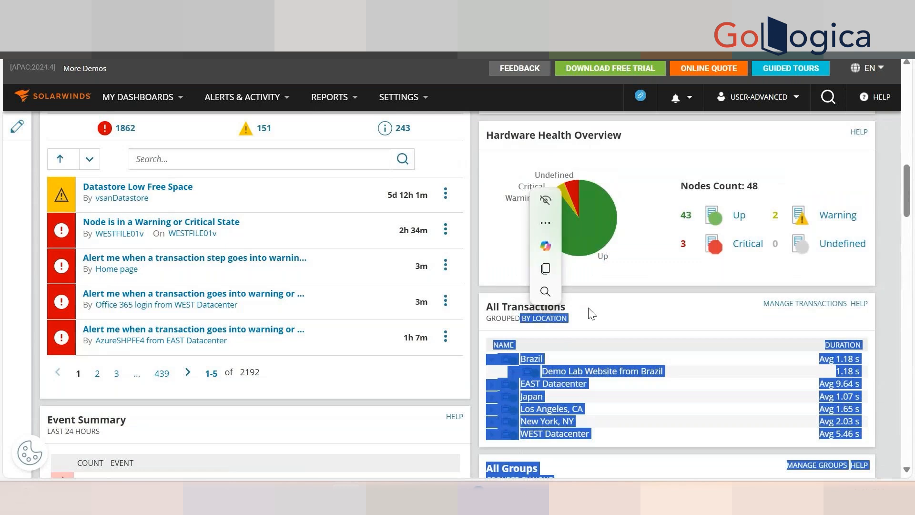
{"action": "mouse_move", "coordinate": [912, 217]}
{"action": "left_mouse_down"}
{"action": "mouse_move", "coordinate": [913, 341]}
{"action": "mouse_move", "coordinate": [914, 216]}
{"action": "left_mouse_up"}
{"action": "scroll", "coordinate": [579, 273], "scroll_direction": "down", "scroll_amount": 5}
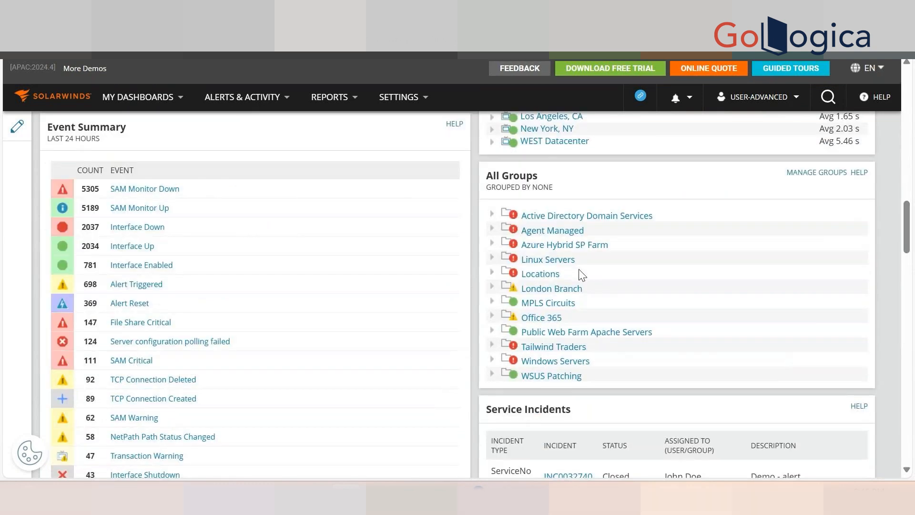
{"action": "left_click", "coordinate": [492, 258]}
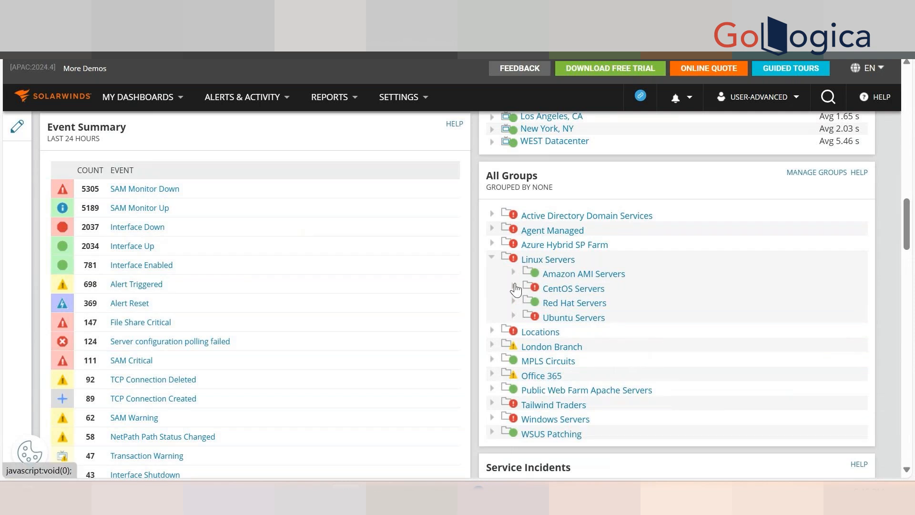
Step: Expand the CentOS Servers subgroup under Linux Servers to examine its member servers
{"action": "left_click", "coordinate": [514, 287]}
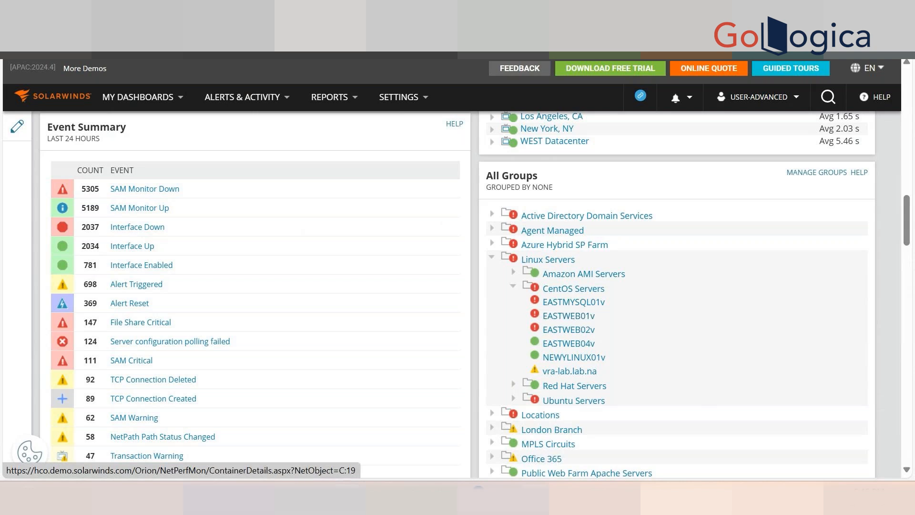
Step: Switch back to the local SolarWinds review page and submit the HYD_Routers dependency
{"action": "mouse_move", "coordinate": [535, 498]}
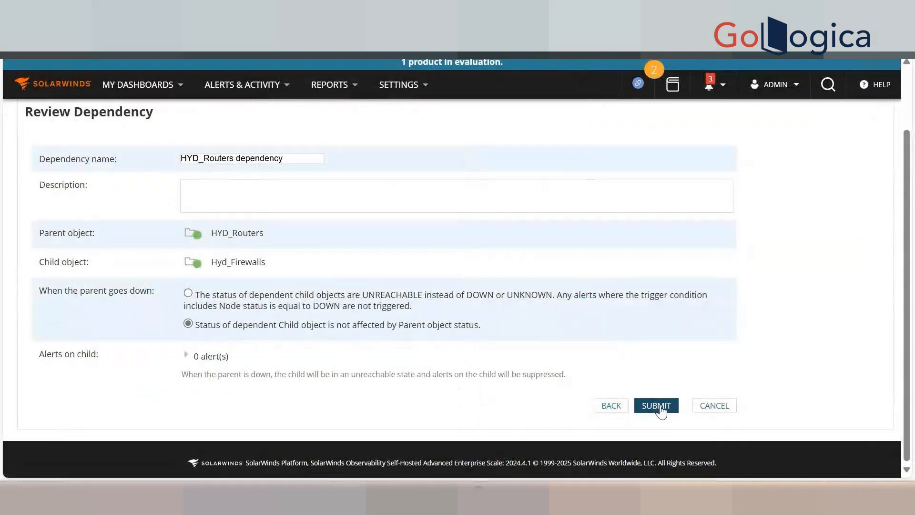
{"action": "left_click", "coordinate": [661, 408]}
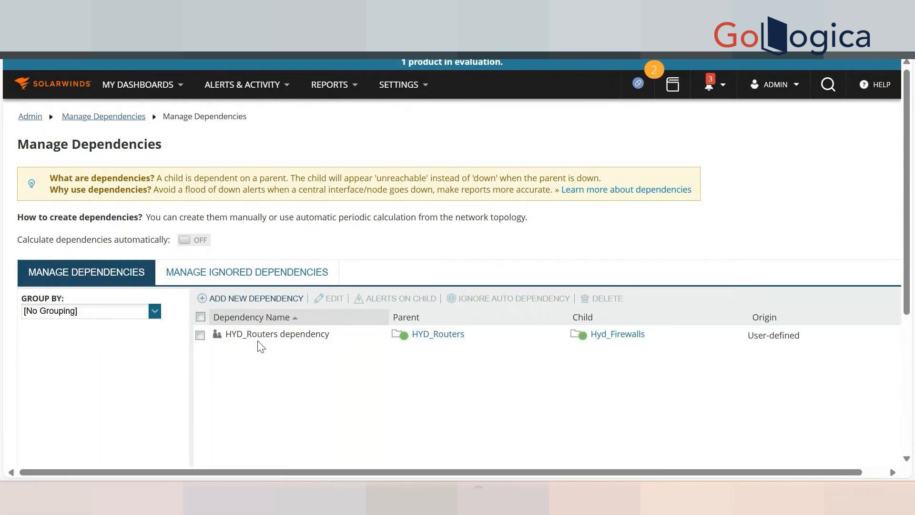
{"action": "mouse_move", "coordinate": [439, 346]}
{"action": "key", "text": "alt+Tab"}
Step: Start a new dependency, show only groups, choose Hyd_Firewalls as the parent object and continue to the child selection
{"action": "left_click", "coordinate": [255, 300]}
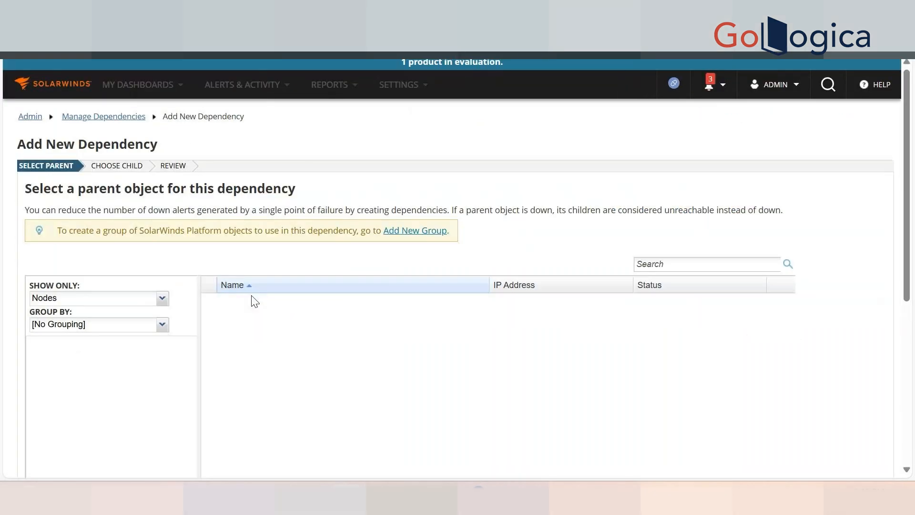
{"action": "left_click", "coordinate": [113, 322]}
{"action": "left_click", "coordinate": [162, 298]}
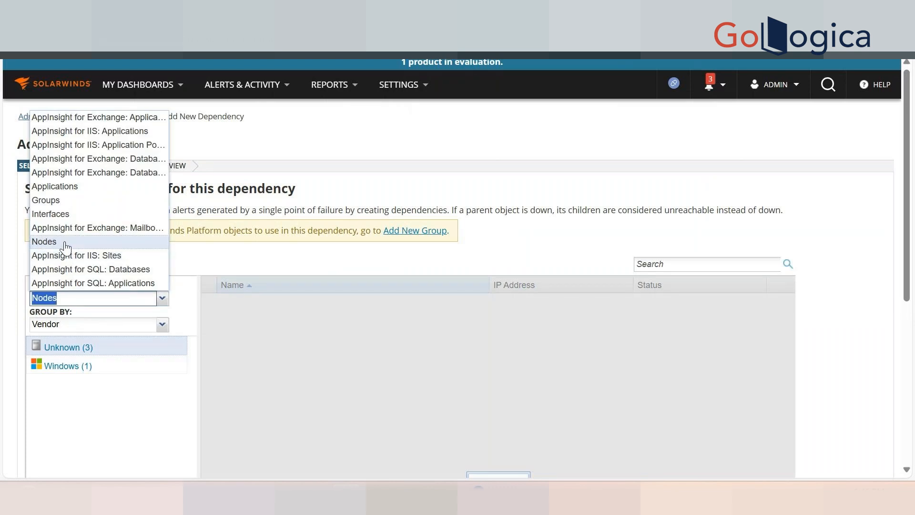
{"action": "left_click", "coordinate": [46, 201]}
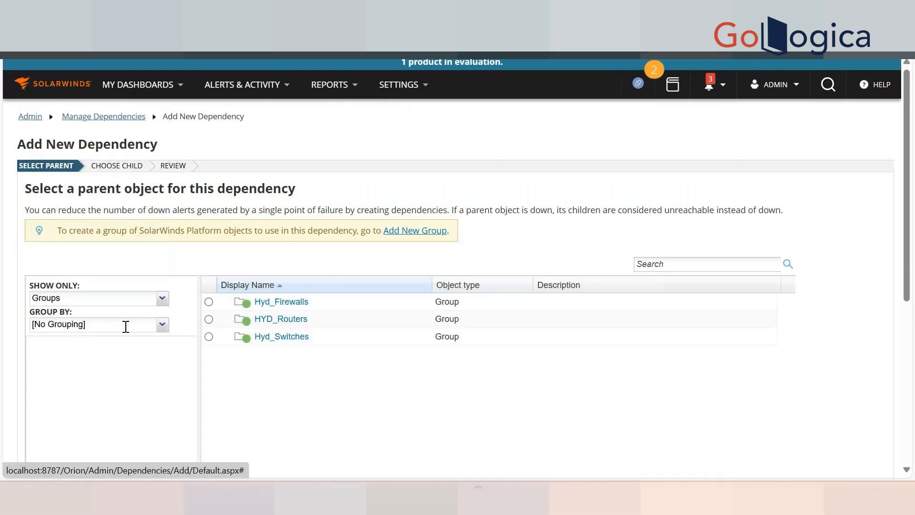
{"action": "left_click", "coordinate": [209, 302]}
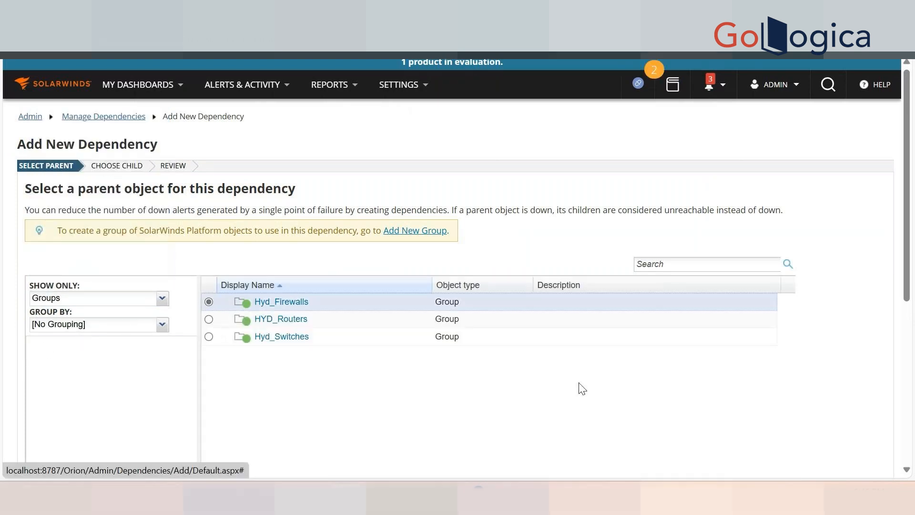
{"action": "left_click_drag", "start_coordinate": [906, 206], "coordinate": [906, 339]}
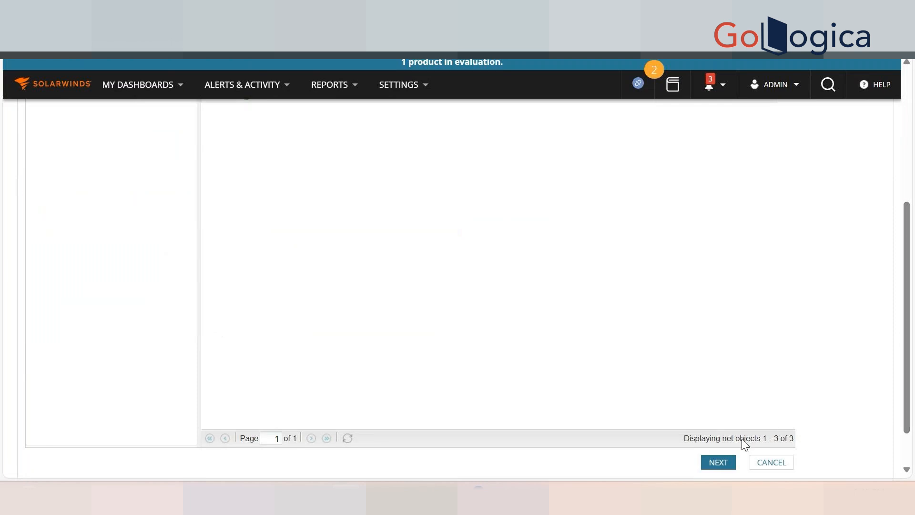
{"action": "left_click", "coordinate": [719, 463]}
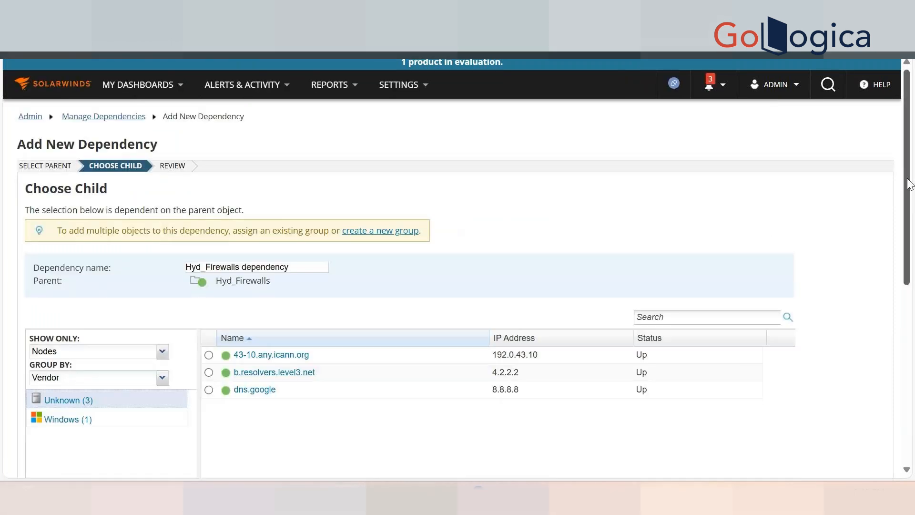
Step: Show only groups, choose Hyd_Switches as the child of Hyd_Firewalls and submit the dependency with the default status behaviour
{"action": "left_click", "coordinate": [164, 353]}
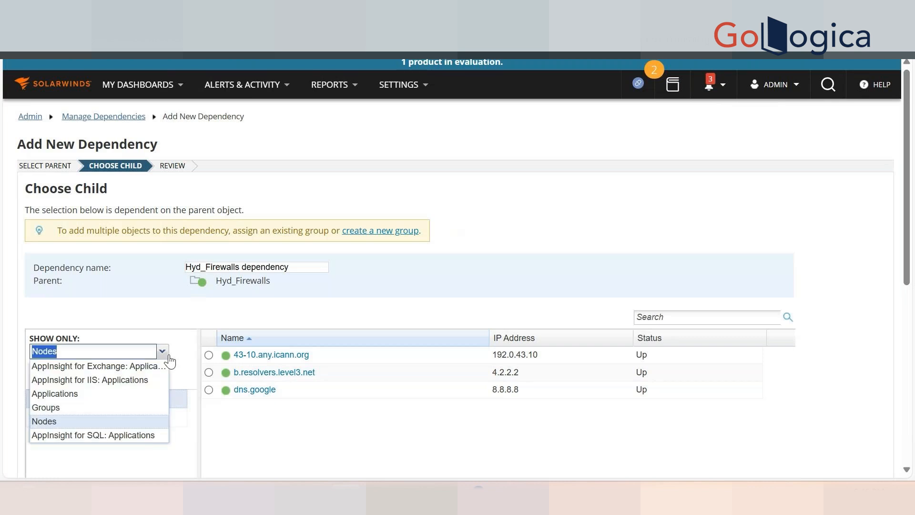
{"action": "left_click", "coordinate": [89, 410]}
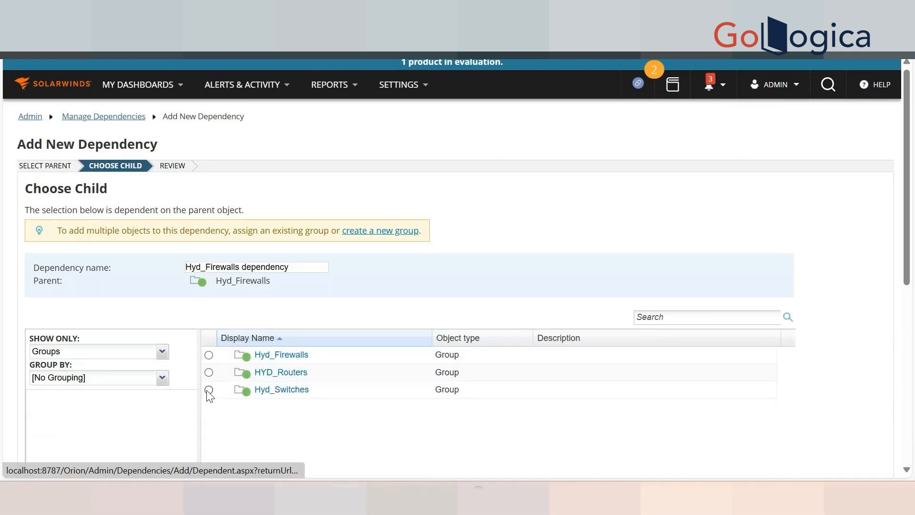
{"action": "left_click", "coordinate": [209, 390]}
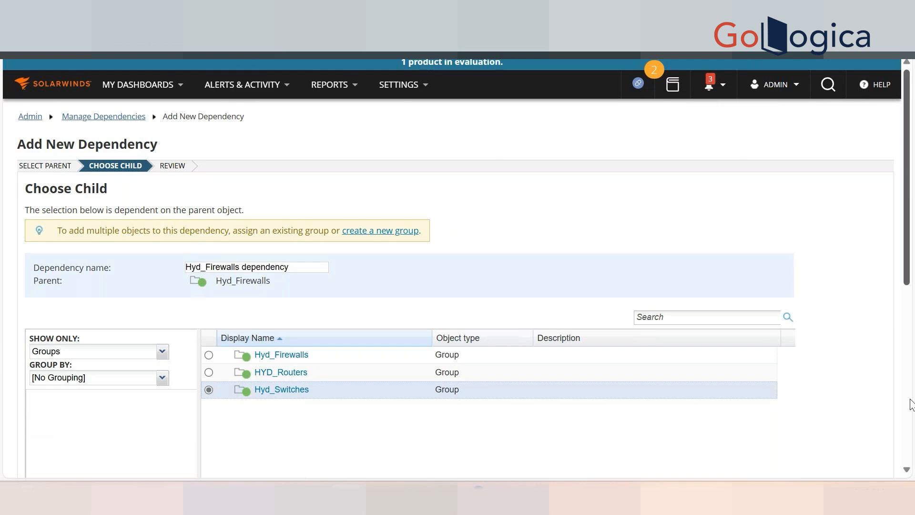
{"action": "scroll", "coordinate": [911, 403], "scroll_direction": "down", "scroll_amount": 5}
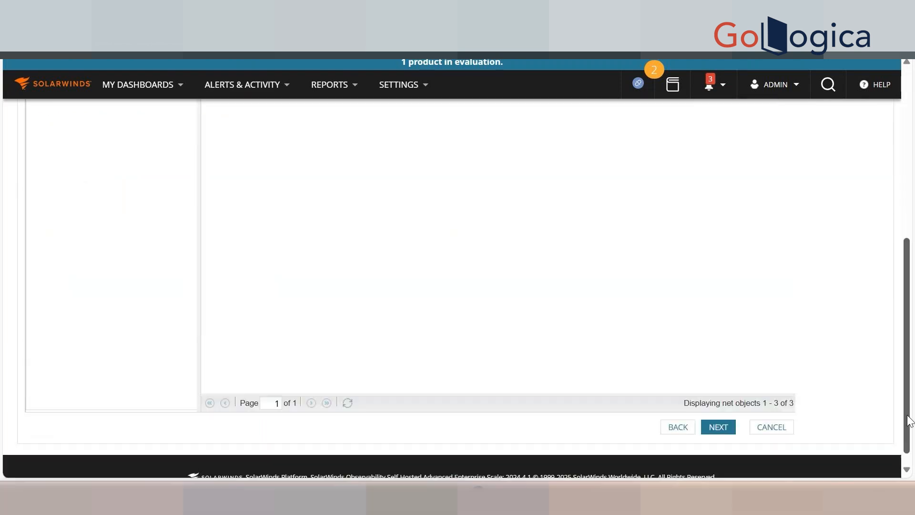
{"action": "left_click", "coordinate": [718, 428]}
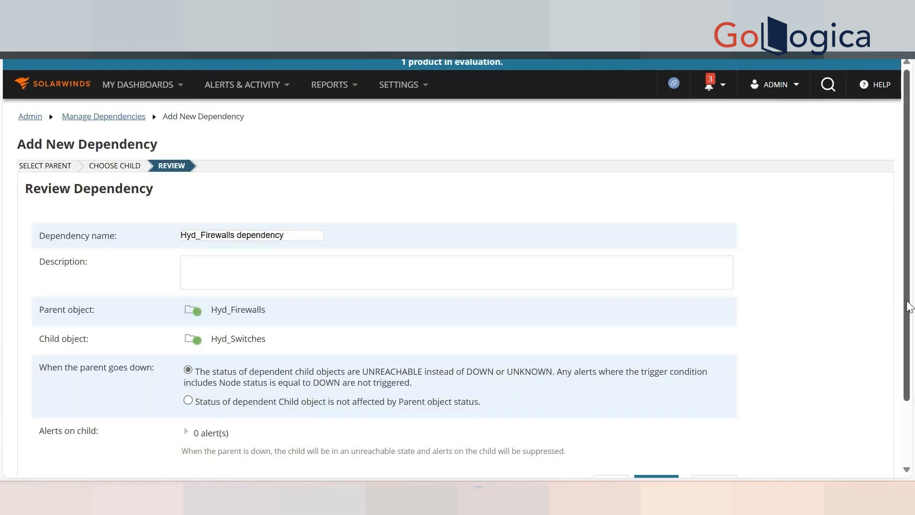
{"action": "scroll", "coordinate": [908, 308], "scroll_direction": "down", "scroll_amount": 3}
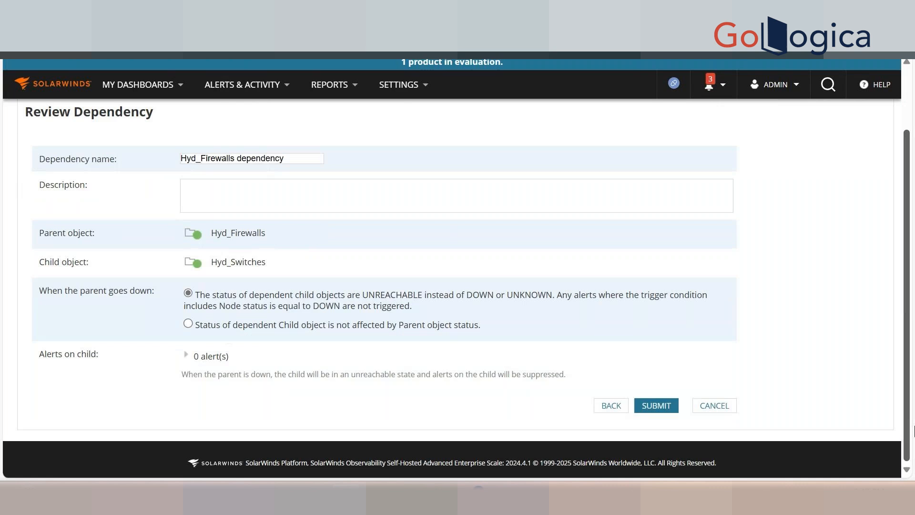
{"action": "left_click", "coordinate": [670, 406]}
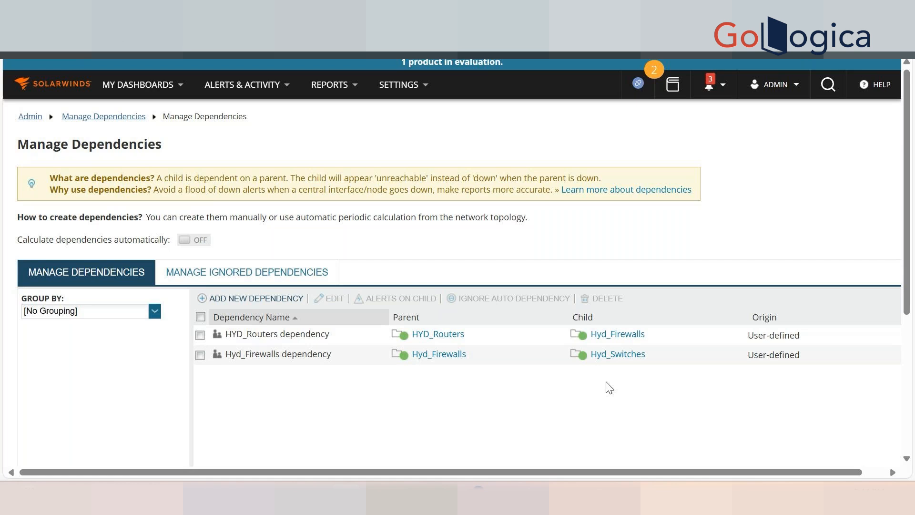
Step: Open the HYD_Routers dependency for editing and go through its parent and child selections to the review page
{"action": "key", "text": "alt+Tab"}
{"action": "mouse_move", "coordinate": [629, 340]}
{"action": "mouse_move", "coordinate": [443, 355]}
{"action": "mouse_move", "coordinate": [612, 360]}
{"action": "left_click", "coordinate": [200, 337]}
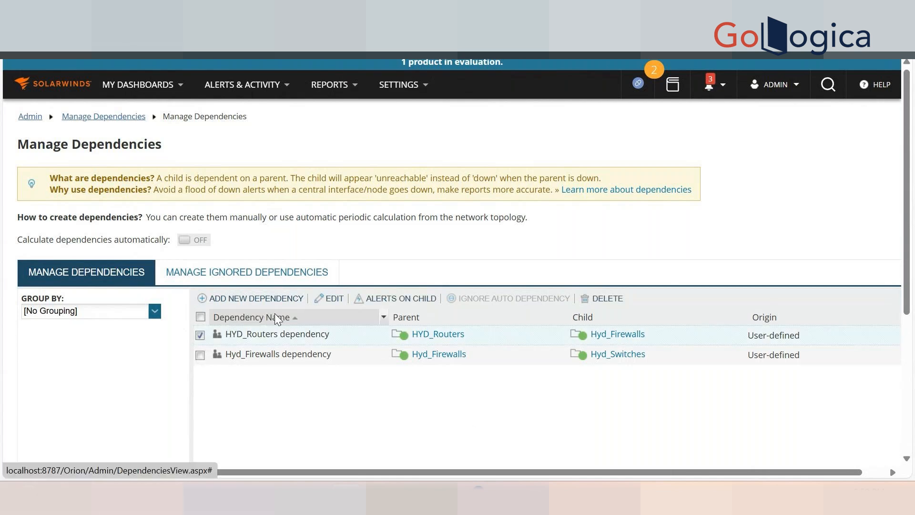
{"action": "left_click", "coordinate": [326, 299]}
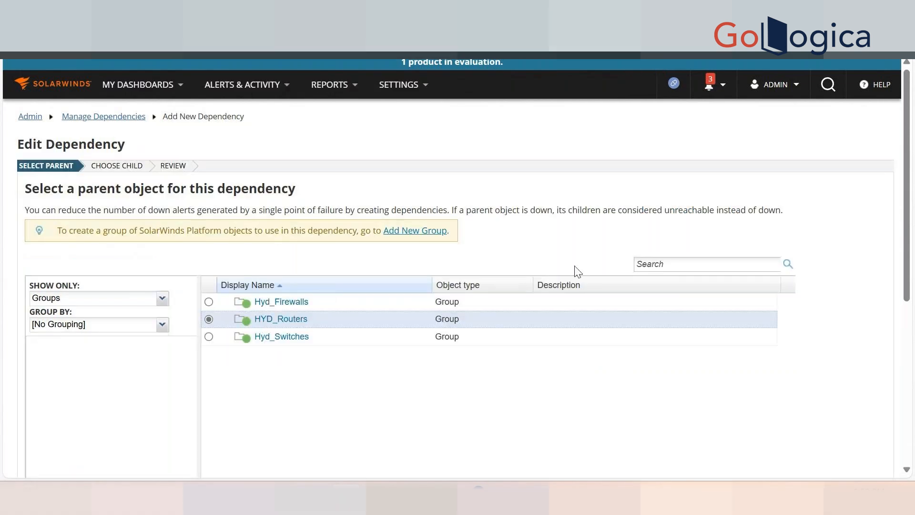
{"action": "scroll", "coordinate": [889, 370], "scroll_direction": "down", "scroll_amount": 5}
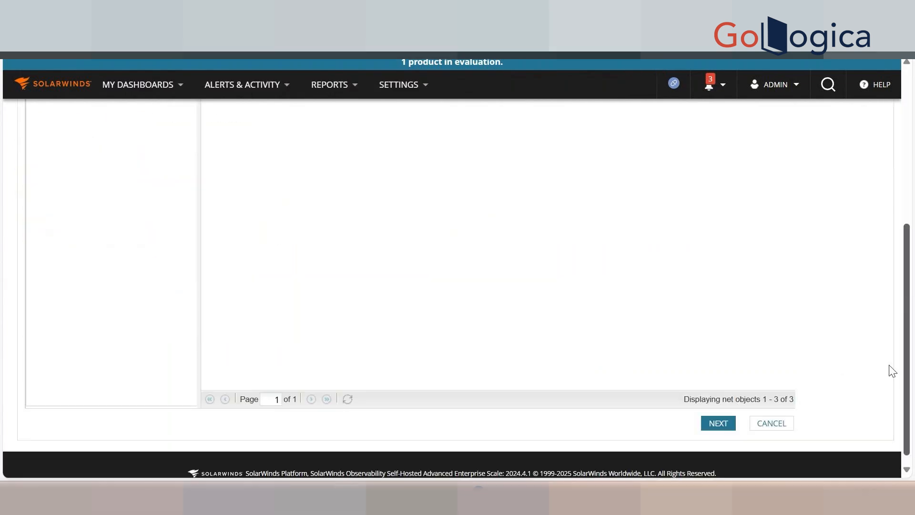
{"action": "left_click", "coordinate": [717, 426]}
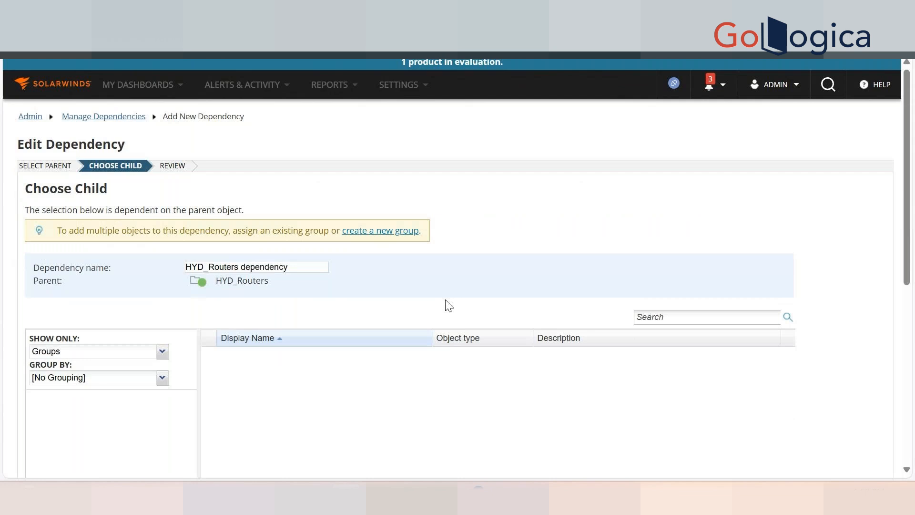
{"action": "scroll", "coordinate": [888, 382], "scroll_direction": "down", "scroll_amount": 5}
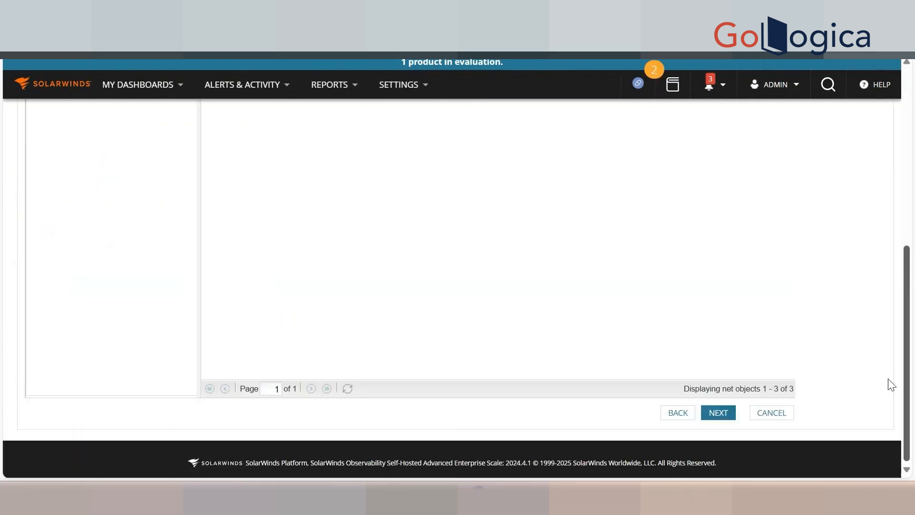
{"action": "left_click", "coordinate": [717, 413]}
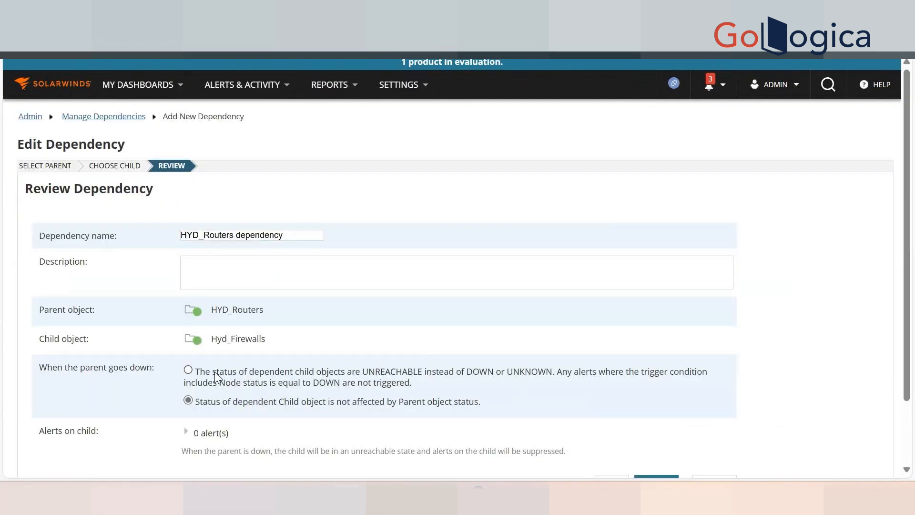
Step: Try the option that makes dependent child objects UNREACHABLE when the parent goes down, and cancel the dependency edit
{"action": "left_click", "coordinate": [188, 370]}
{"action": "left_click_drag", "start_coordinate": [429, 384], "coordinate": [197, 371]}
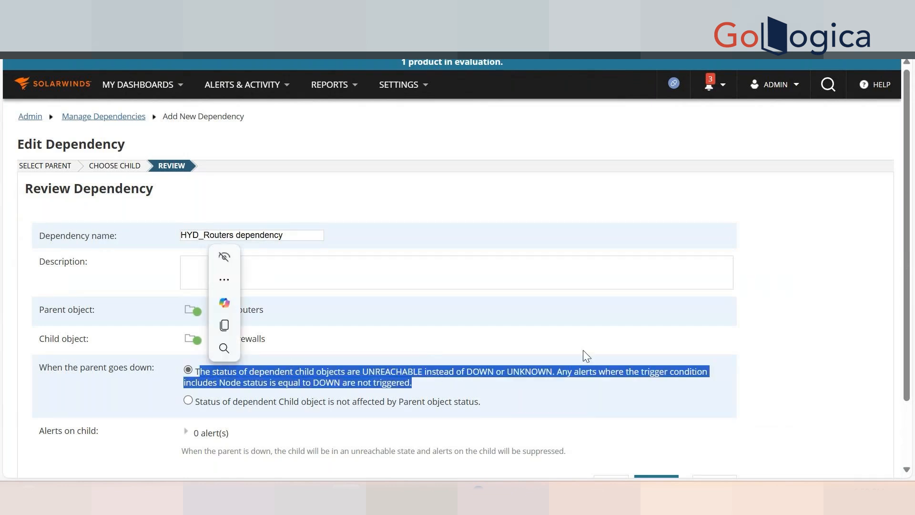
{"action": "left_click", "coordinate": [700, 379]}
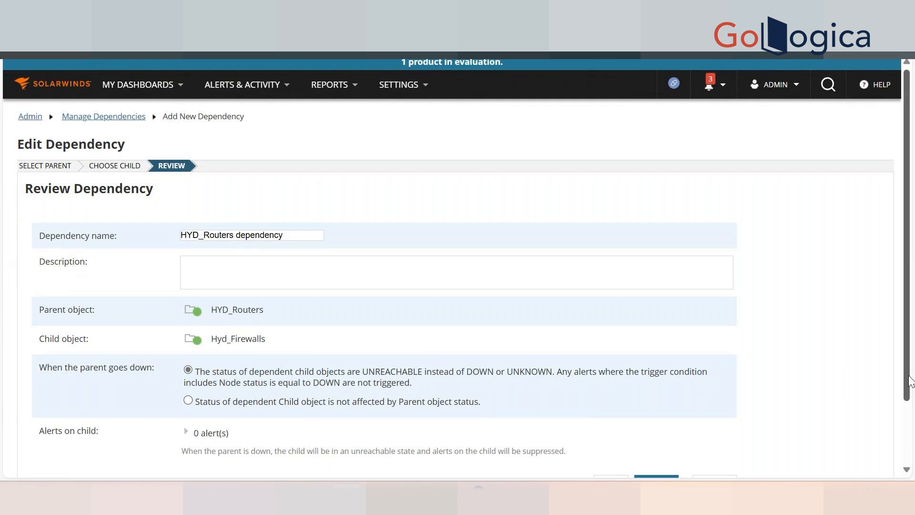
{"action": "scroll", "coordinate": [911, 381], "scroll_direction": "down", "scroll_amount": 3}
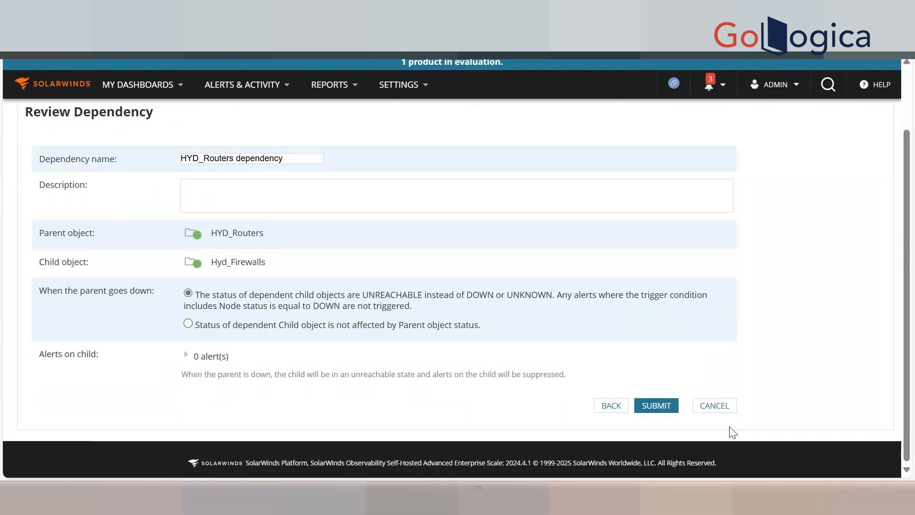
{"action": "left_click", "coordinate": [718, 412]}
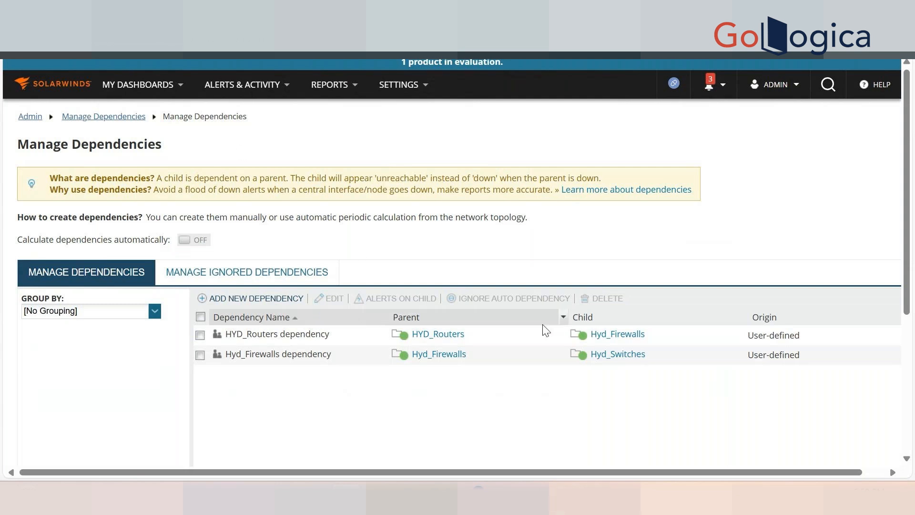
Step: Switch to the online whiteboard with the Groups & Dependencies notes and reload it to get an empty board
{"action": "left_click", "coordinate": [524, 12]}
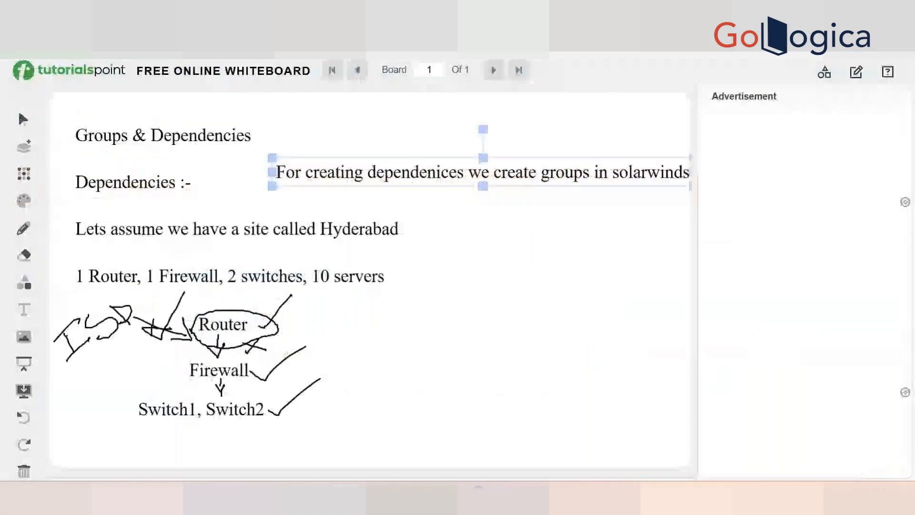
{"action": "left_click", "coordinate": [374, 210]}
{"action": "left_click", "coordinate": [298, 303]}
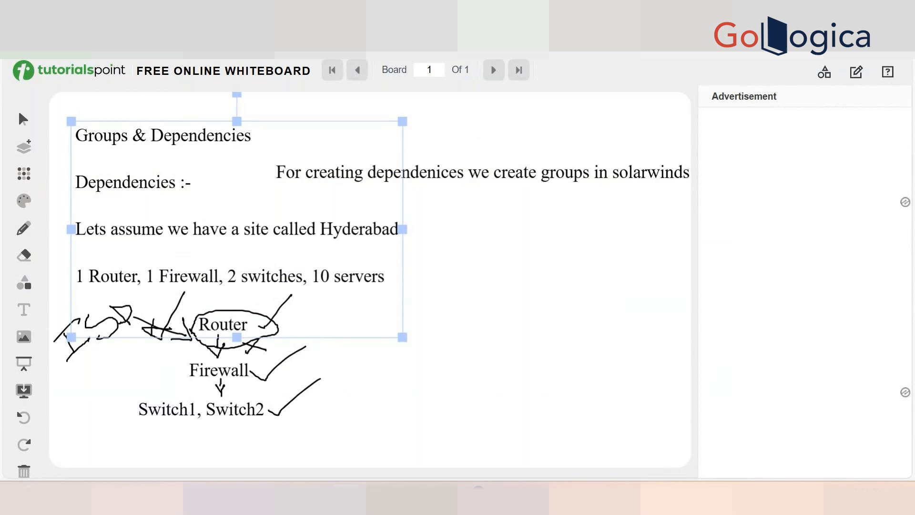
{"action": "key", "text": "F5"}
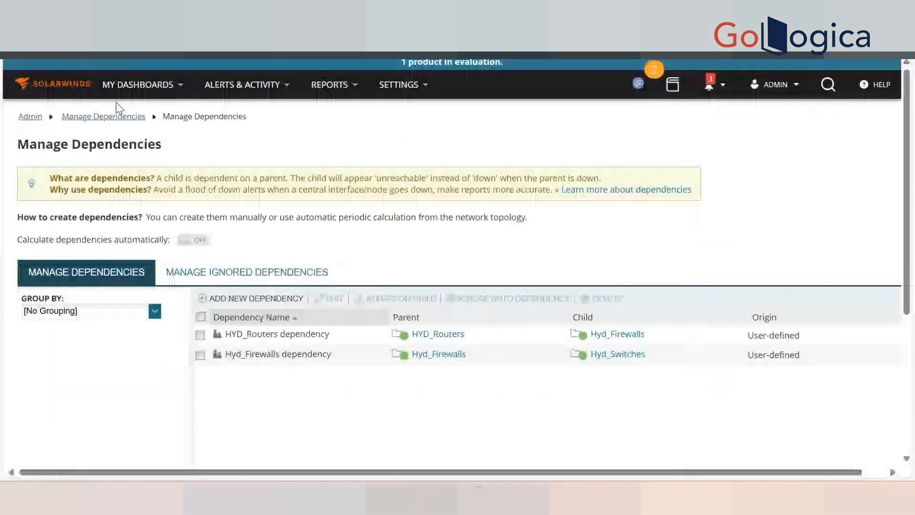
Step: Switch to the SolarWinds online demo and open NetPath Services from the network dashboards
{"action": "mouse_move", "coordinate": [138, 84]}
{"action": "mouse_move", "coordinate": [143, 133]}
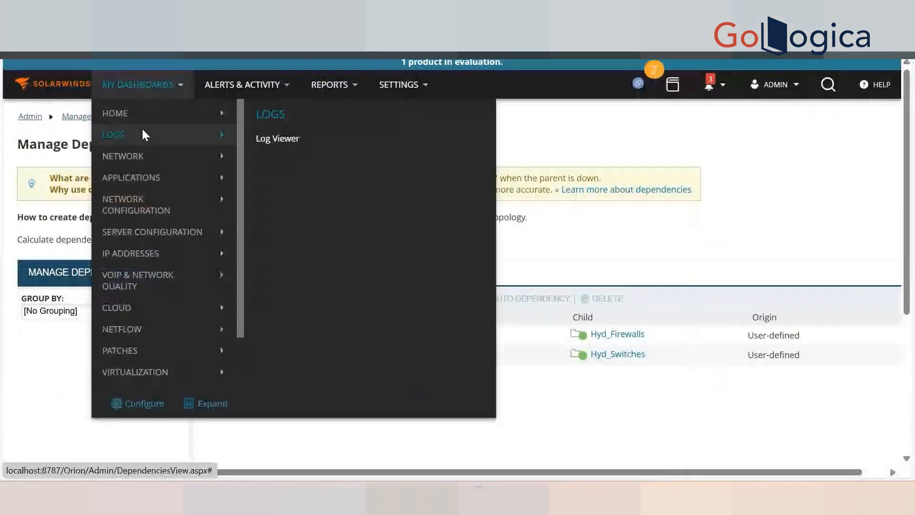
{"action": "mouse_move", "coordinate": [135, 157]}
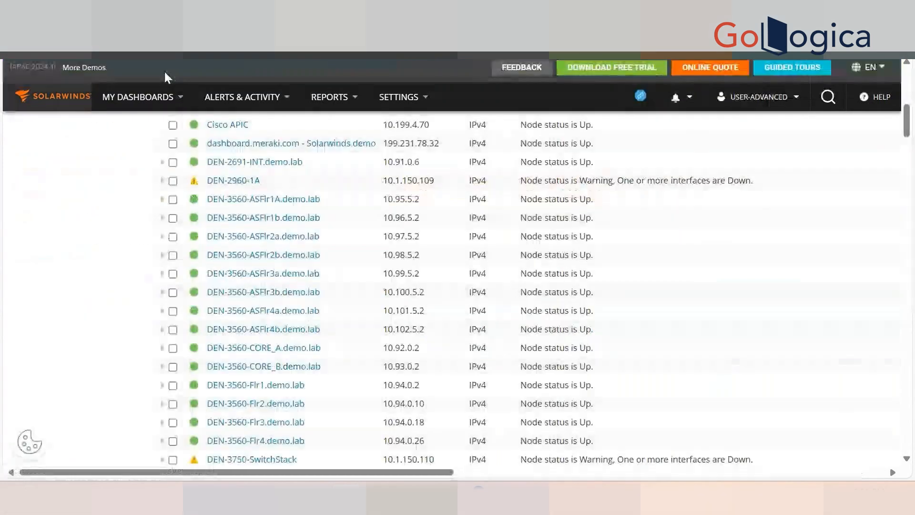
{"action": "mouse_move", "coordinate": [147, 100]}
{"action": "mouse_move", "coordinate": [136, 170]}
{"action": "mouse_move", "coordinate": [142, 150]}
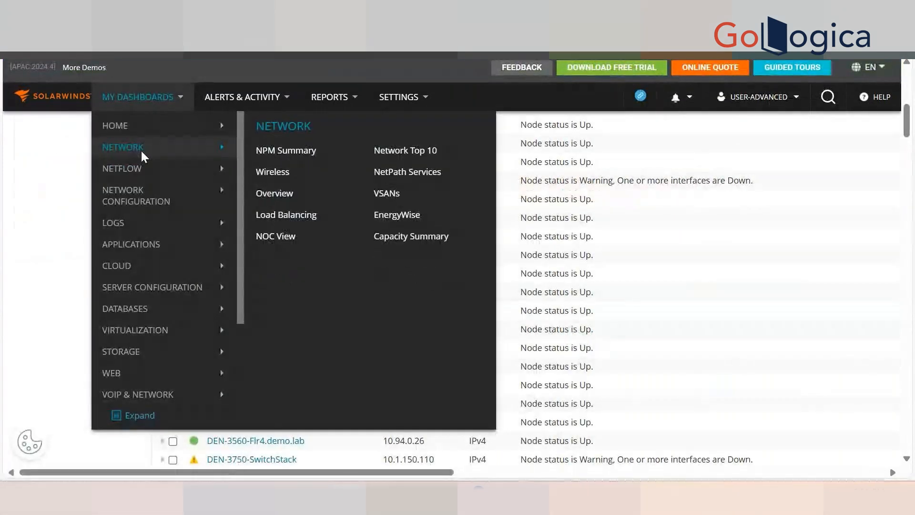
{"action": "left_click", "coordinate": [408, 173]}
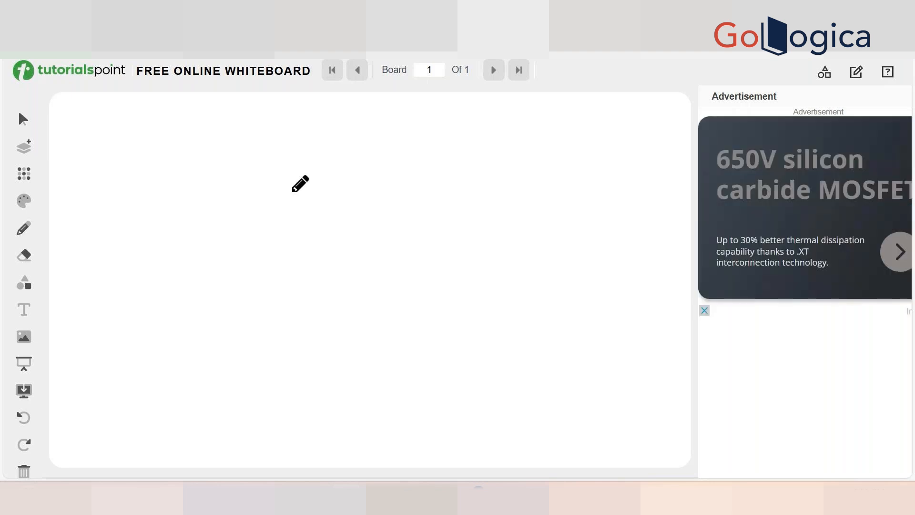
Step: Add a text box near the upper edge of the whiteboard and replace its placeholder text with "Netpath:-"
{"action": "left_click", "coordinate": [26, 316]}
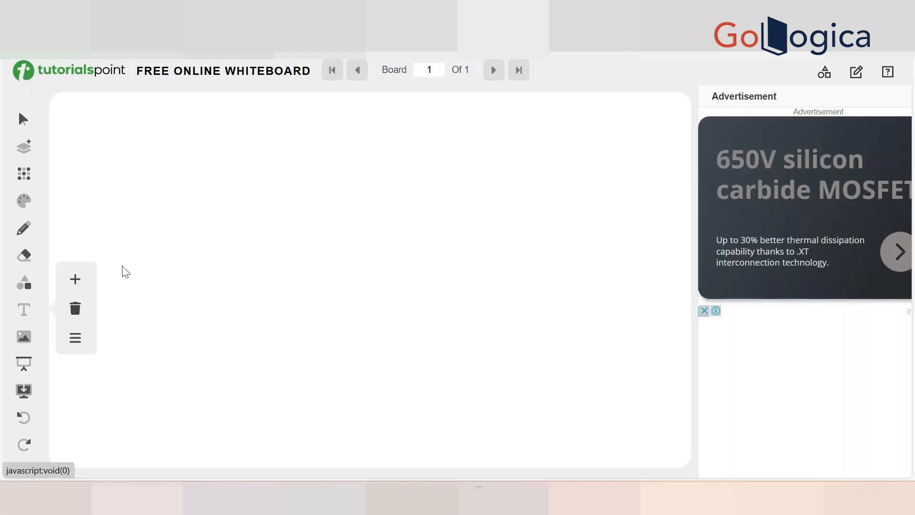
{"action": "left_click", "coordinate": [76, 281]}
{"action": "left_click_drag", "start_coordinate": [262, 240], "coordinate": [141, 123]}
{"action": "double_click", "coordinate": [140, 123]}
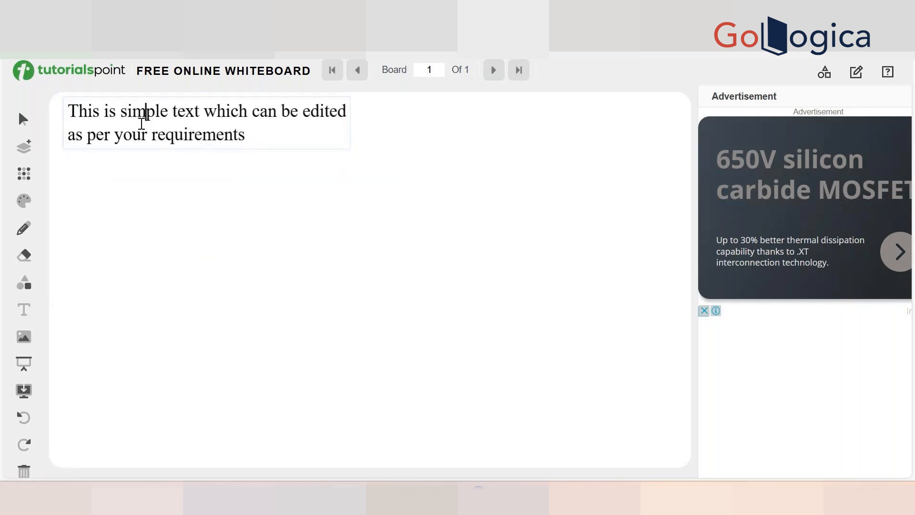
{"action": "left_click_drag", "start_coordinate": [264, 139], "coordinate": [62, 112]}
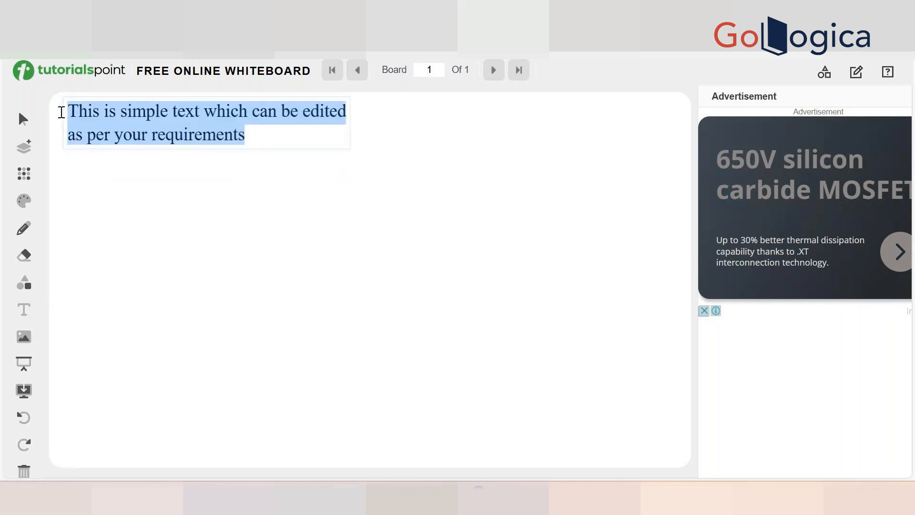
{"action": "type", "text": "Netpath"}
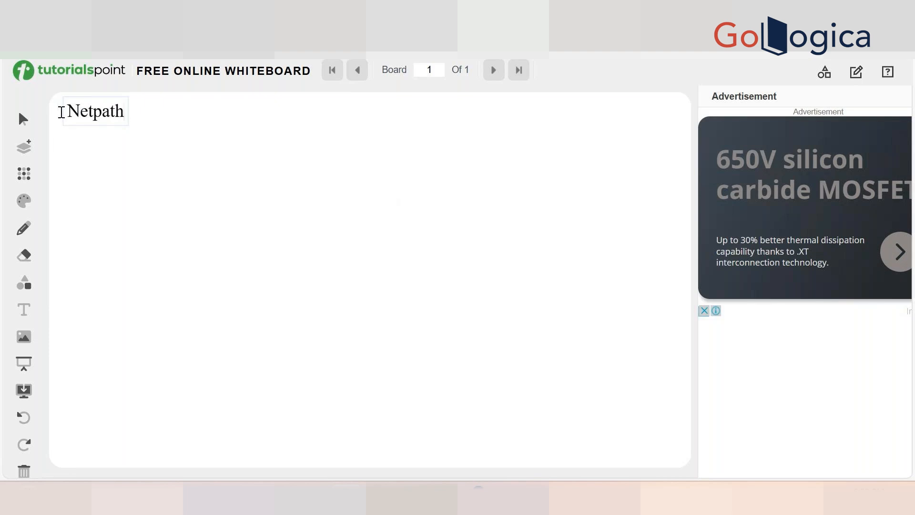
{"action": "type", "text": ":-"}
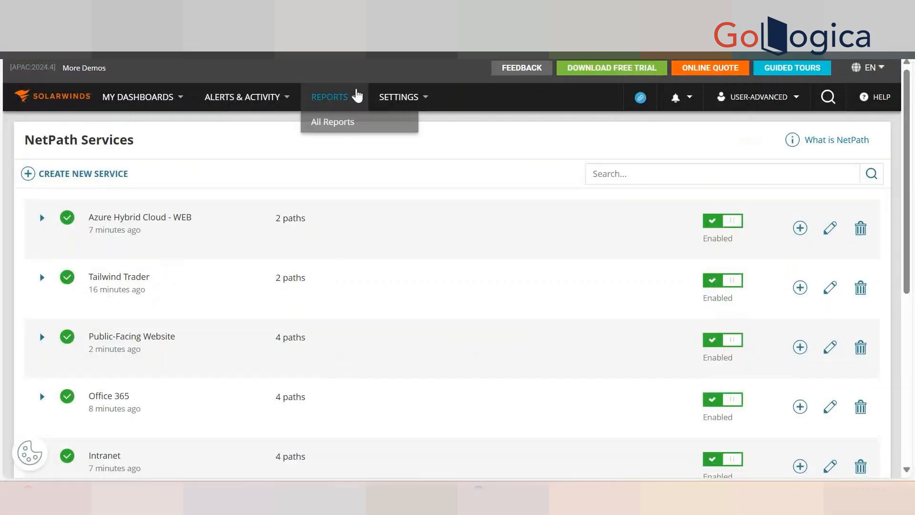
Step: Switch to the SolarWinds demo, open Manage Nodes and list the American Power Conversion Corp. nodes
{"action": "mouse_move", "coordinate": [400, 97]}
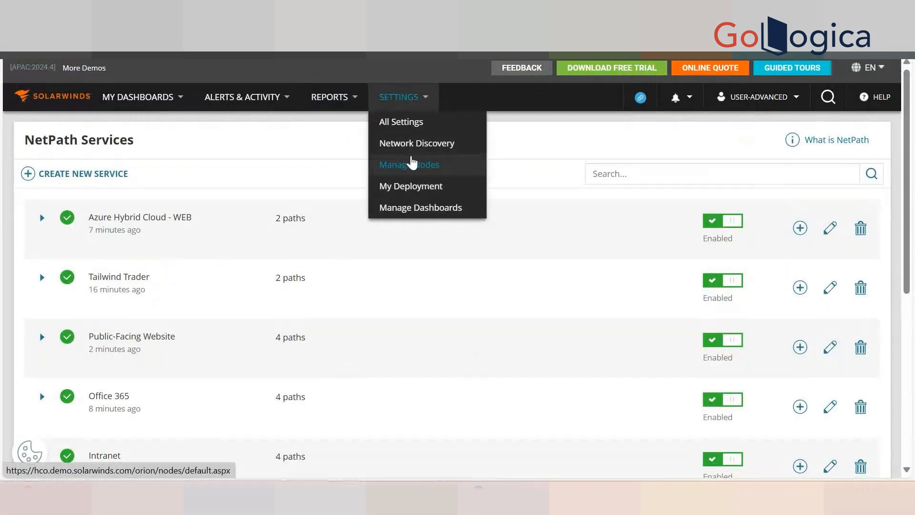
{"action": "left_click", "coordinate": [411, 165]}
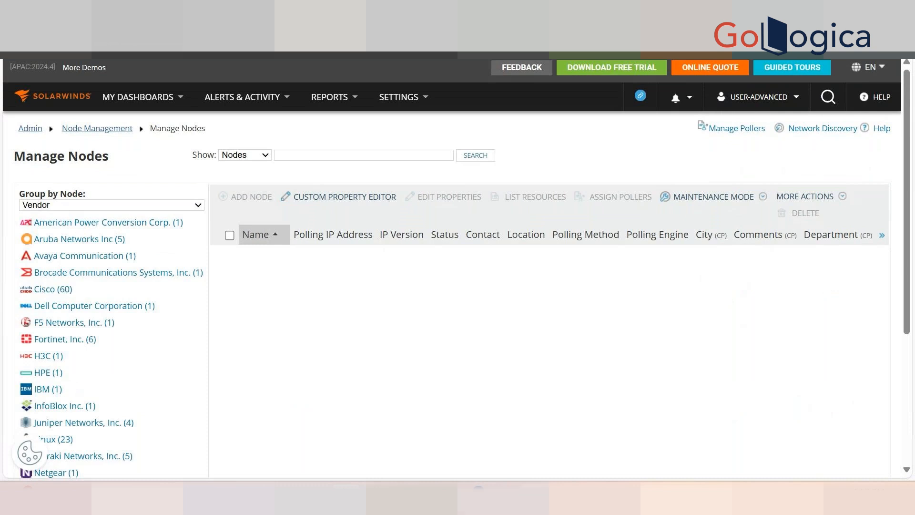
{"action": "left_click", "coordinate": [140, 224]}
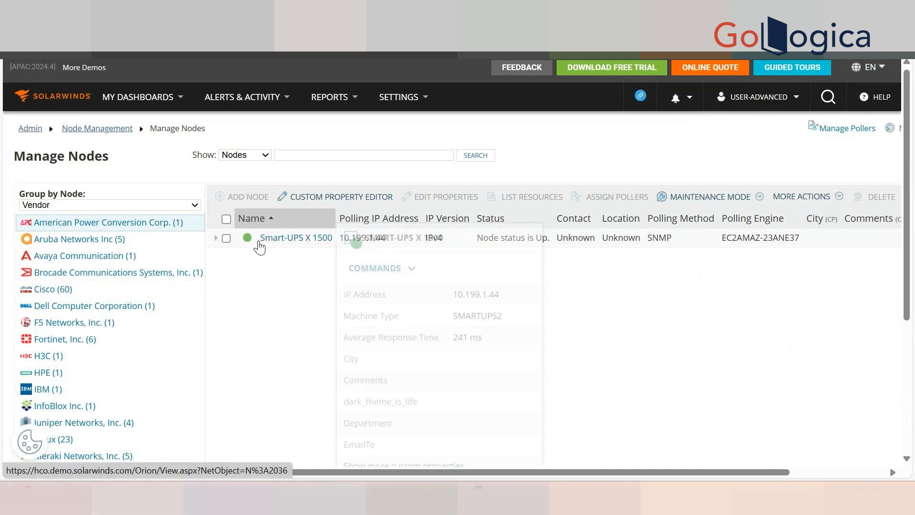
Step: Examine the polling IP address, IP version and polling method of the Smart-UPS X 1500 node, and open its details page
{"action": "left_click_drag", "start_coordinate": [397, 246], "coordinate": [339, 238]}
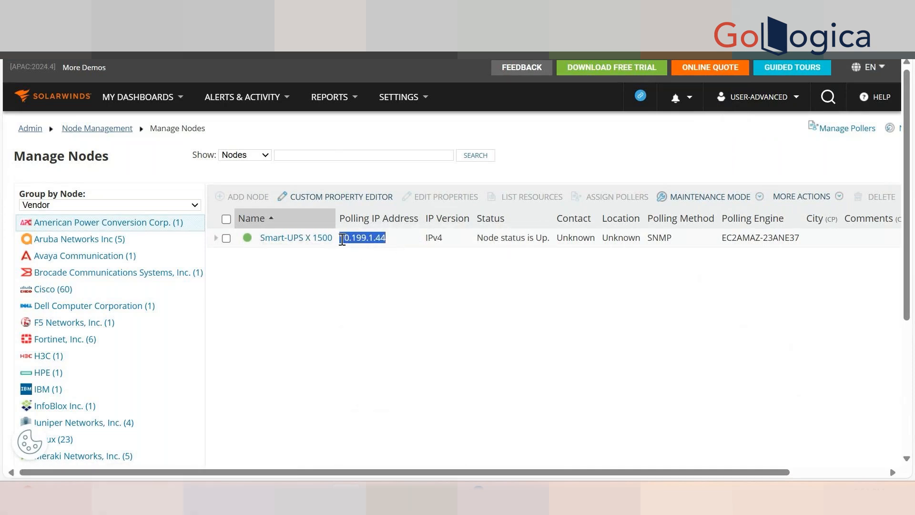
{"action": "left_click", "coordinate": [429, 237]}
{"action": "double_click", "coordinate": [429, 237]}
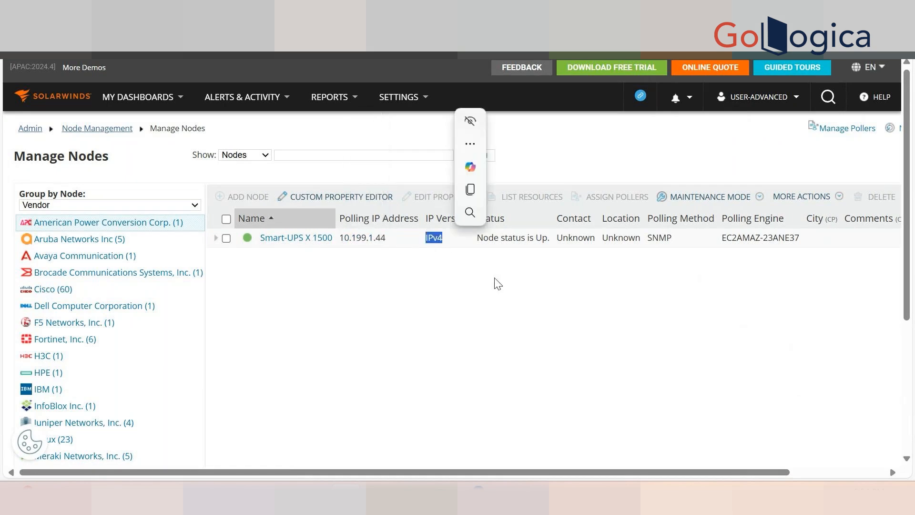
{"action": "left_click", "coordinate": [561, 290]}
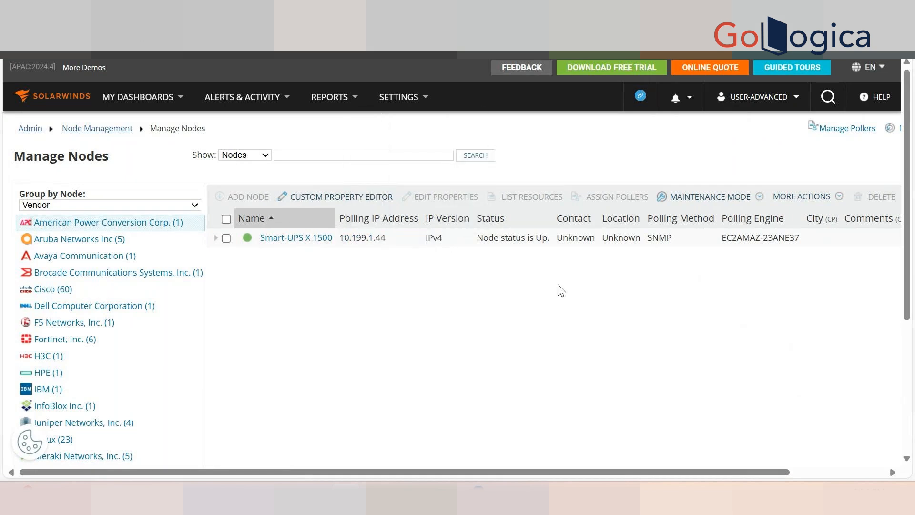
{"action": "double_click", "coordinate": [660, 237]}
{"action": "left_click", "coordinate": [347, 364]}
{"action": "left_click_drag", "start_coordinate": [346, 365], "coordinate": [261, 239]}
{"action": "left_click", "coordinate": [373, 321]}
{"action": "mouse_move", "coordinate": [315, 247]}
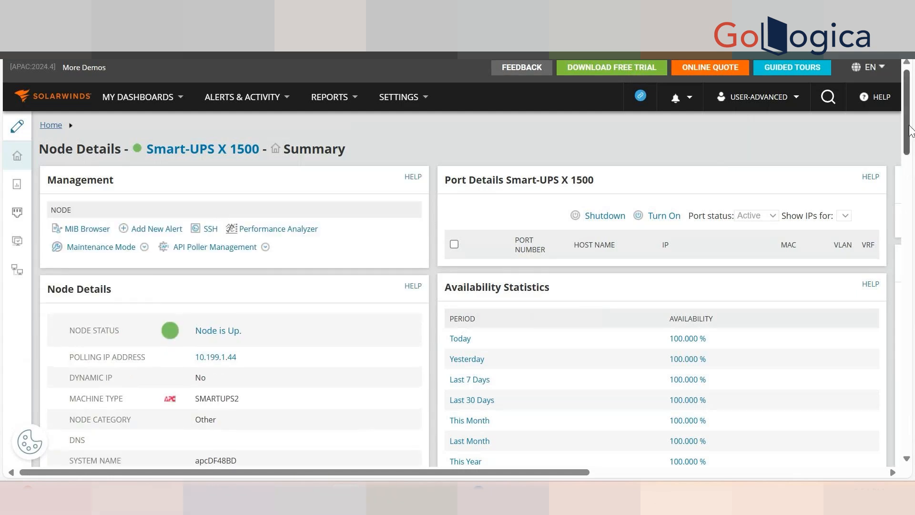
Step: Examine the Smart-UPS X 1500 node details, including polling IP address, machine type, system name and description
{"action": "left_click_drag", "start_coordinate": [911, 120], "coordinate": [912, 161]}
{"action": "scroll", "coordinate": [394, 247], "scroll_direction": "up", "scroll_amount": 1}
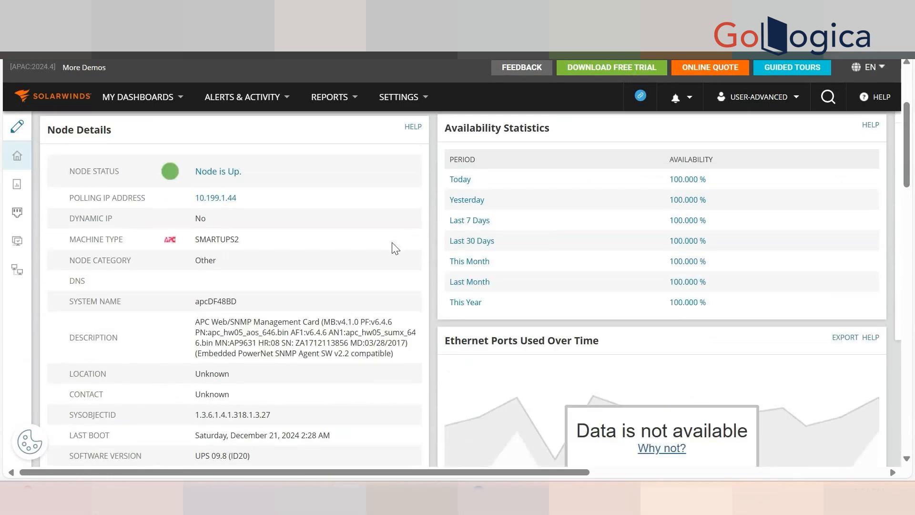
{"action": "left_click_drag", "start_coordinate": [254, 201], "coordinate": [195, 200]}
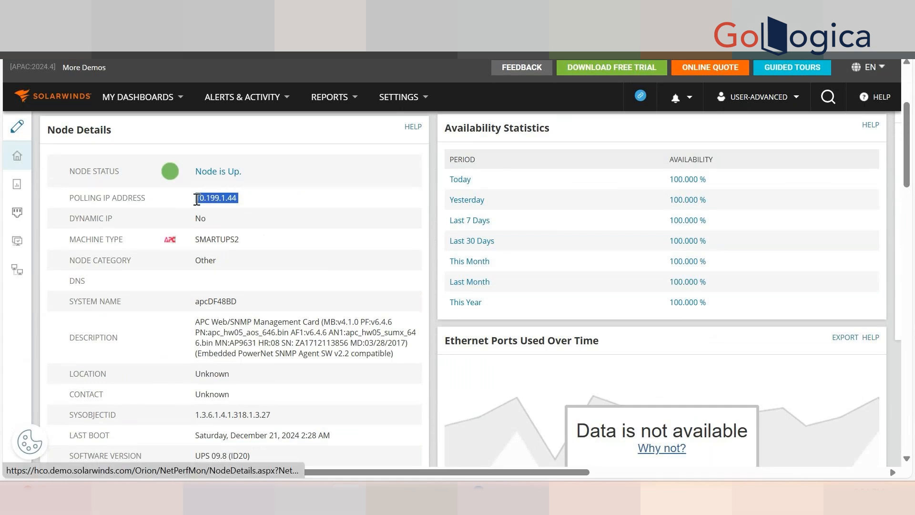
{"action": "left_click_drag", "start_coordinate": [241, 240], "coordinate": [200, 240]}
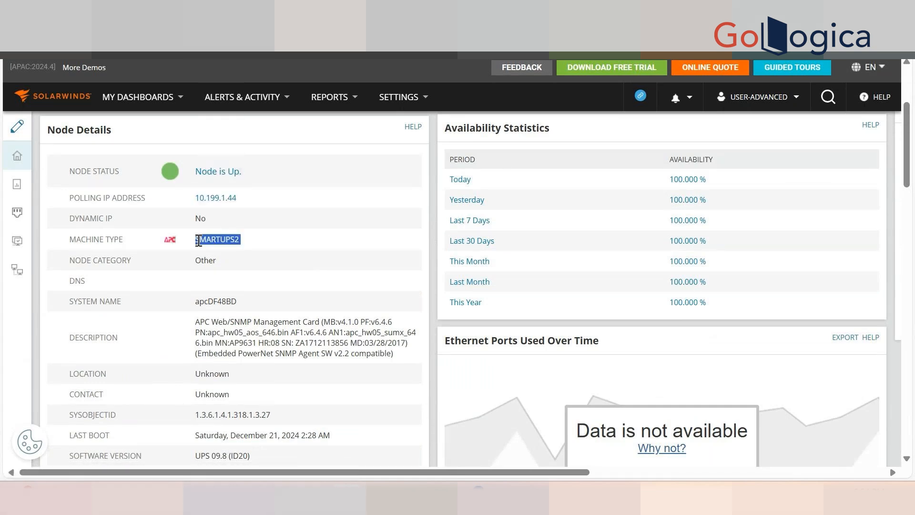
{"action": "double_click", "coordinate": [217, 302]}
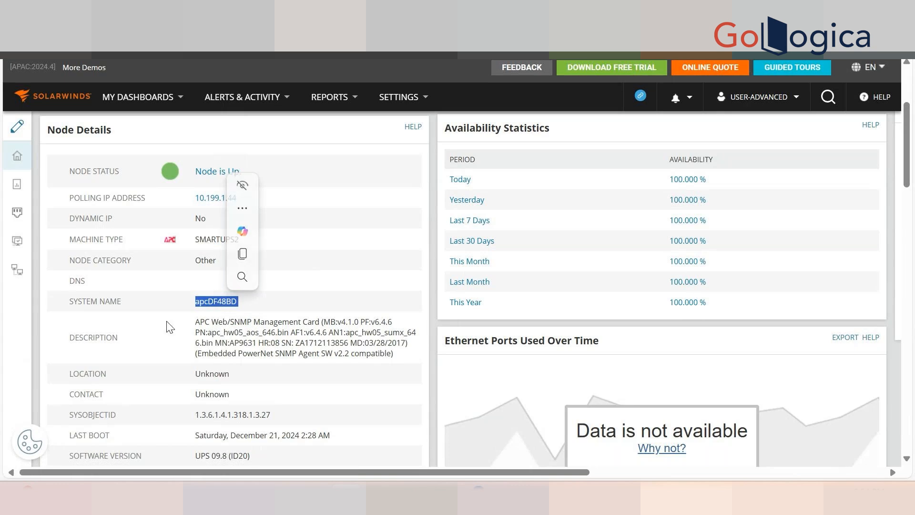
{"action": "left_click_drag", "start_coordinate": [195, 322], "coordinate": [360, 358]}
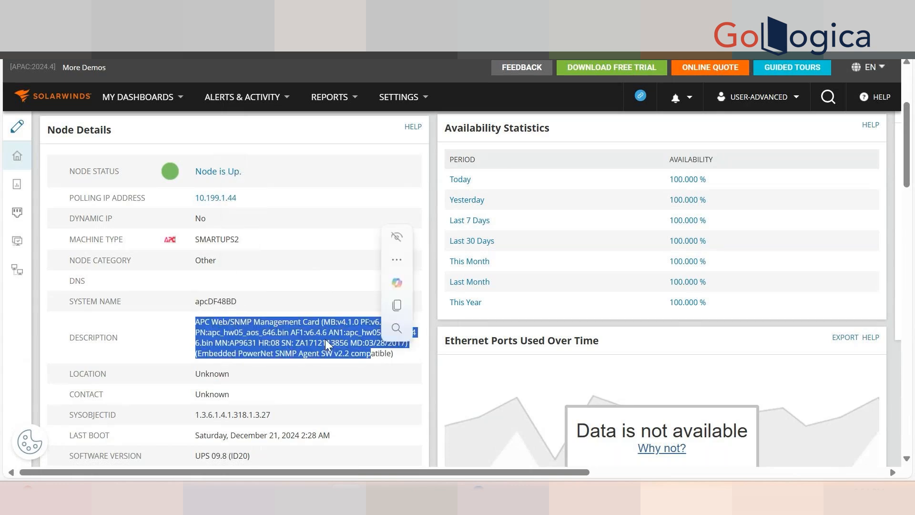
{"action": "left_click", "coordinate": [288, 387]}
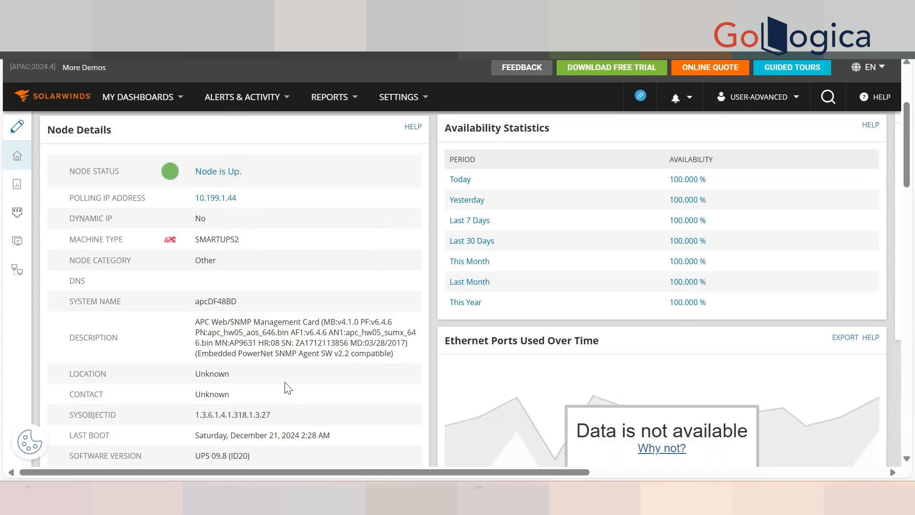
{"action": "scroll", "coordinate": [288, 388], "scroll_direction": "down", "scroll_amount": 3}
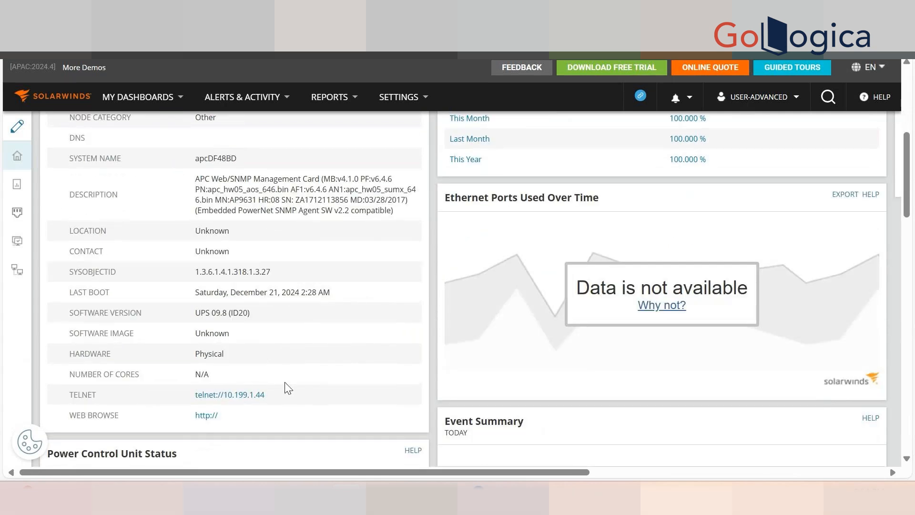
{"action": "scroll", "coordinate": [288, 388], "scroll_direction": "down", "scroll_amount": 3}
{"action": "scroll", "coordinate": [288, 388], "scroll_direction": "up", "scroll_amount": 2}
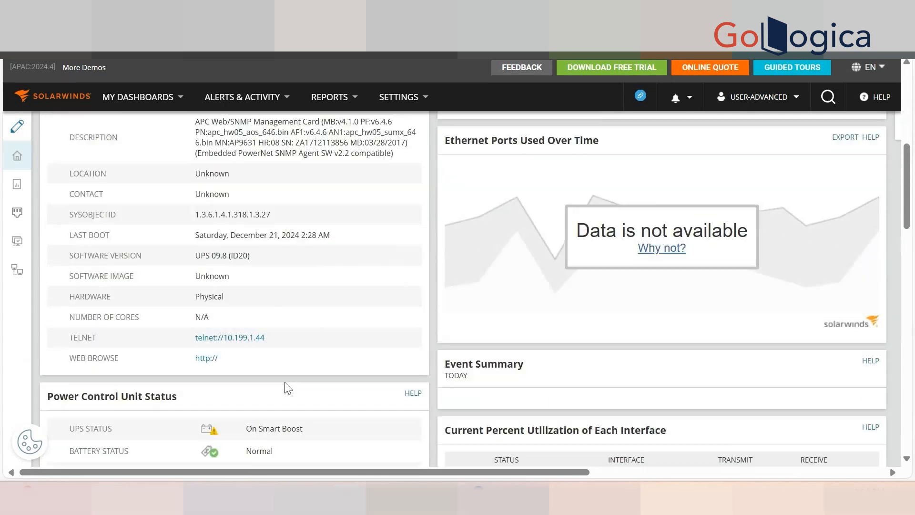
{"action": "scroll", "coordinate": [288, 388], "scroll_direction": "up", "scroll_amount": 8}
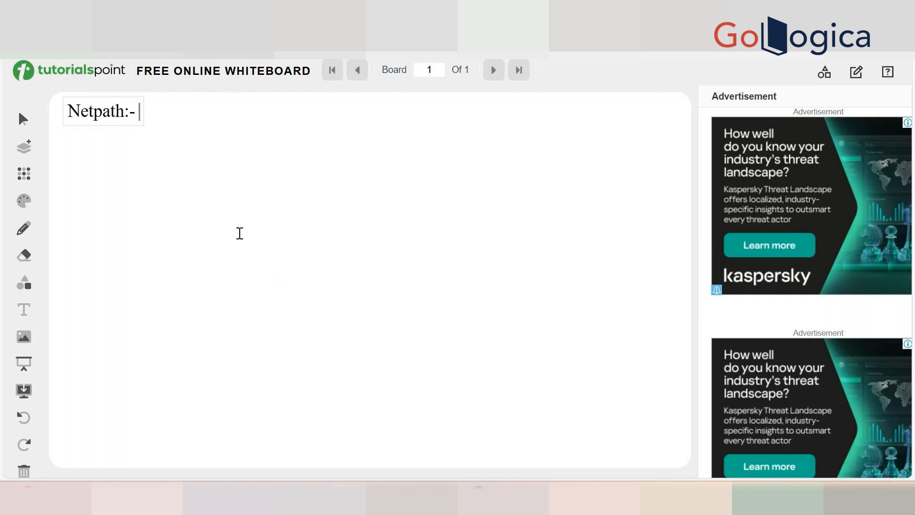
Step: Switch to the whiteboard and complete the Netpath line with "Used for rountrip latency calculation", leaving a blank line below
{"action": "type", "text": "Used"}
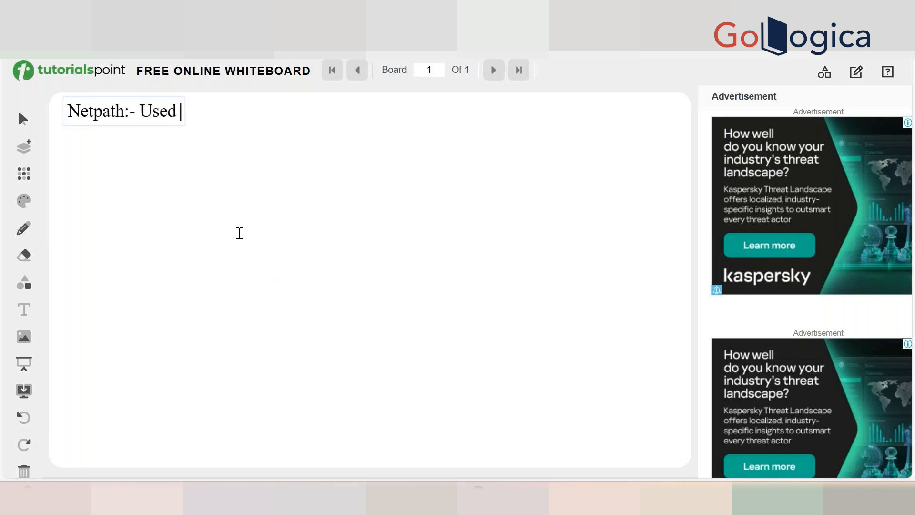
{"action": "type", "text": "for "}
{"action": "type", "text": "netpath"}
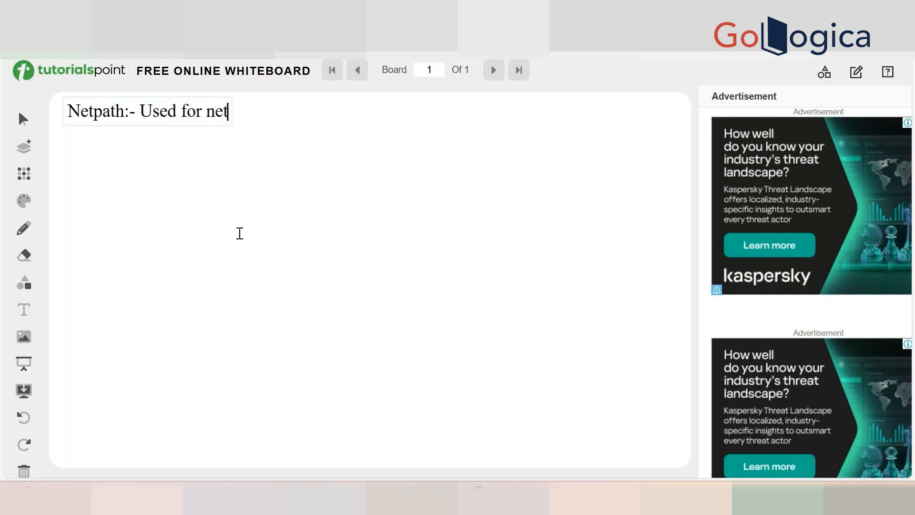
{"action": "key", "text": "BackSpace"}
{"action": "key", "text": "BackSpace"}
{"action": "key", "text": "BackSpace"}
{"action": "key", "text": "BackSpace"}
{"action": "key", "text": "BackSpace"}
{"action": "key", "text": "BackSpace"}
{"action": "key", "text": "BackSpace"}
{"action": "type", "text": "rountrip latency"}
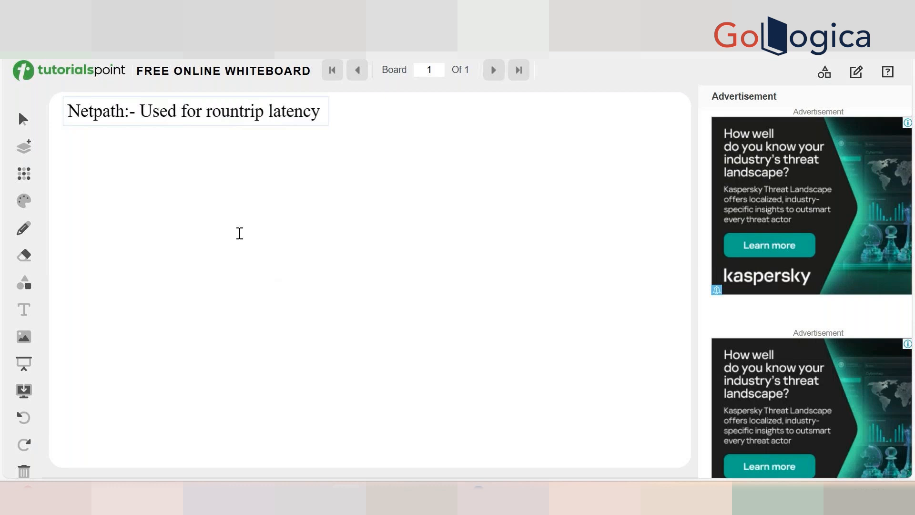
{"action": "type", "text": " calculatio"}
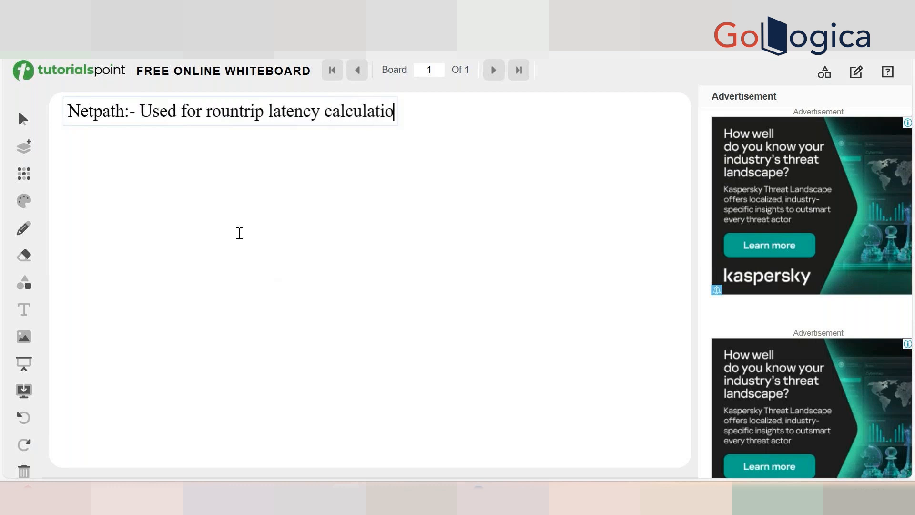
{"action": "type", "text": "n"}
{"action": "key", "text": "Return"}
{"action": "key", "text": "Return"}
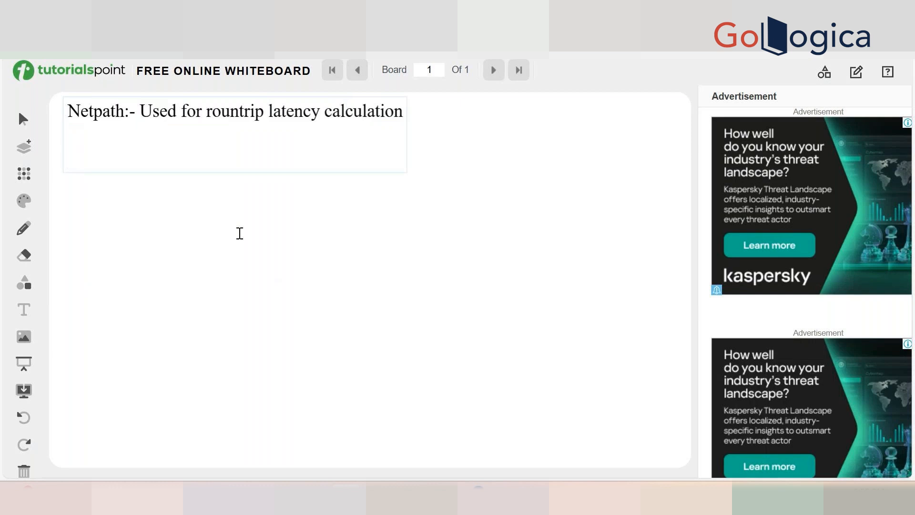
Step: Write "Create a netapth" as the next line of the whiteboard notes
{"action": "type", "text": "Qreate a naep"}
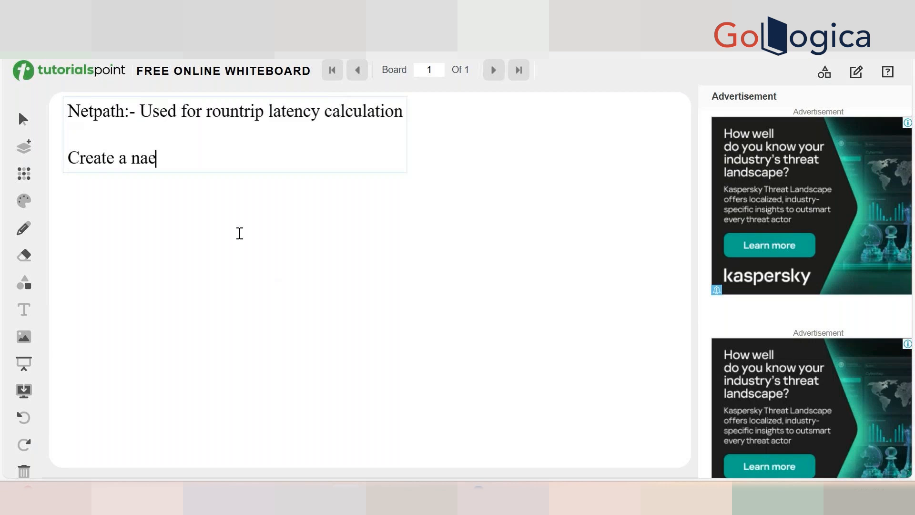
{"action": "key", "text": "BackSpace"}
{"action": "key", "text": "BackSpace"}
{"action": "key", "text": "BackSpace"}
{"action": "type", "text": "etapth"}
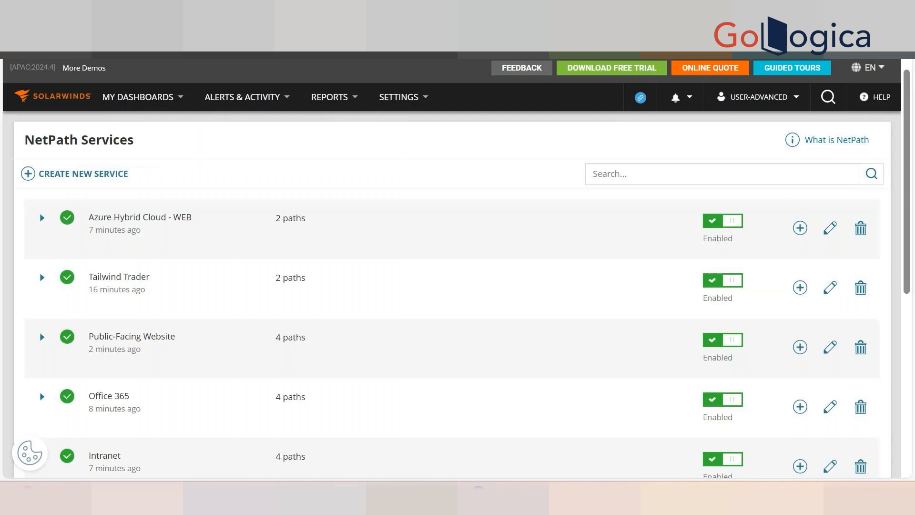
Step: Switch to the SolarWinds demo, look through the available dashboards and return to the whiteboard
{"action": "left_click", "coordinate": [138, 97]}
{"action": "mouse_move", "coordinate": [140, 180]}
{"action": "mouse_move", "coordinate": [139, 153]}
{"action": "left_click", "coordinate": [500, 9]}
Step: End the "Create a netapth" line with ":-" and add the note "For creating you need a Probe and target" below it
{"action": "type", "text": ":-"}
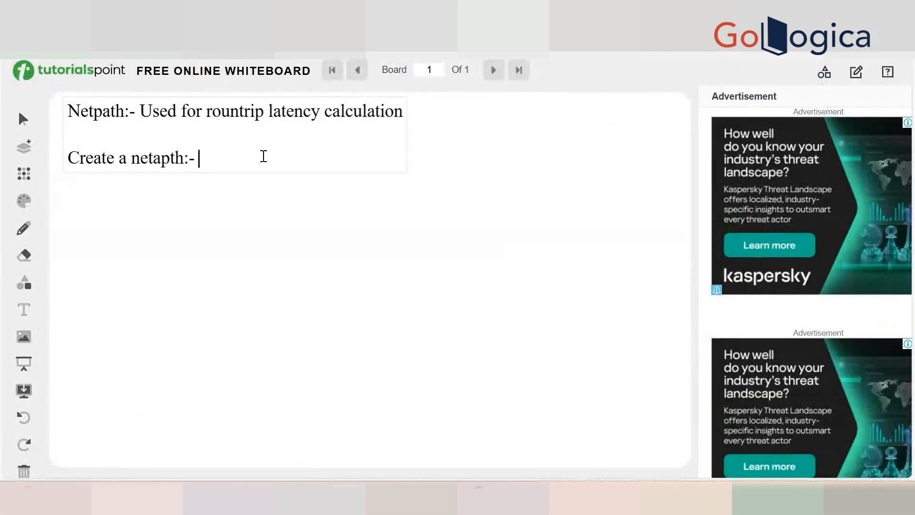
{"action": "key", "text": "Return"}
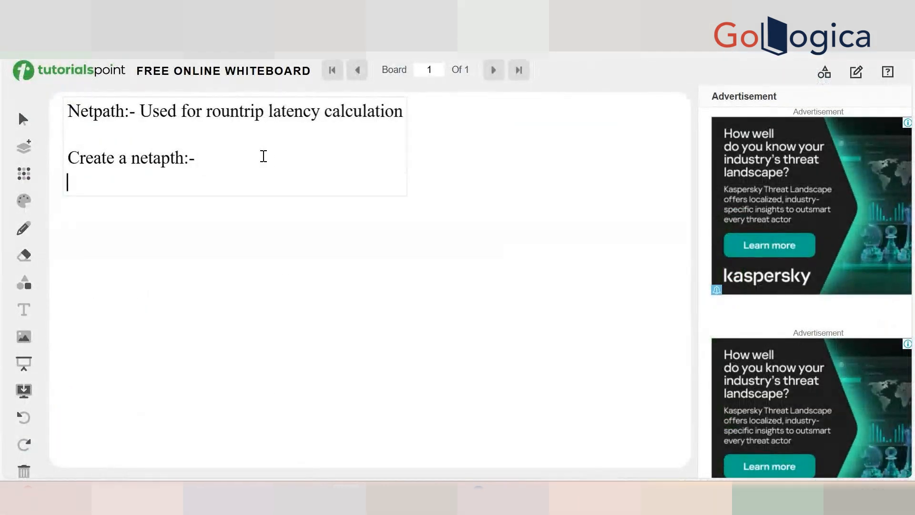
{"action": "key", "text": "Return"}
{"action": "type", "text": "For"}
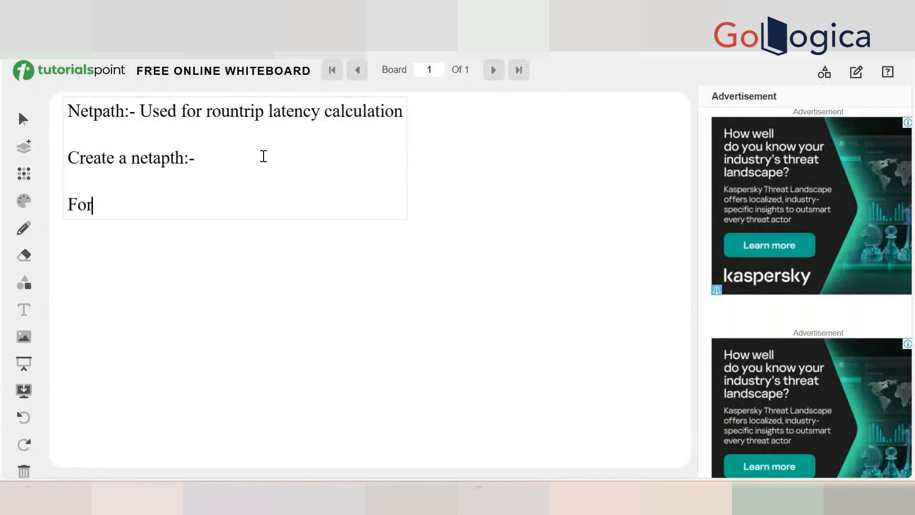
{"action": "type", "text": " creating "}
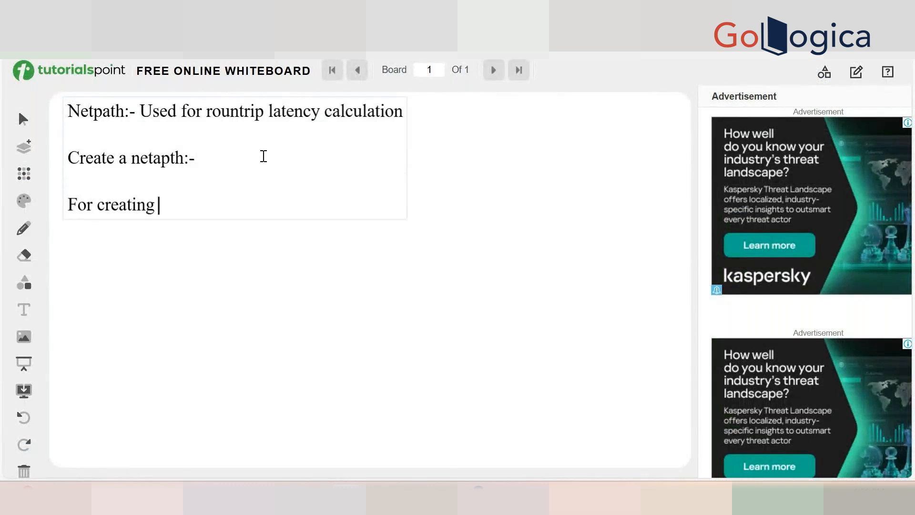
{"action": "type", "text": "you need "}
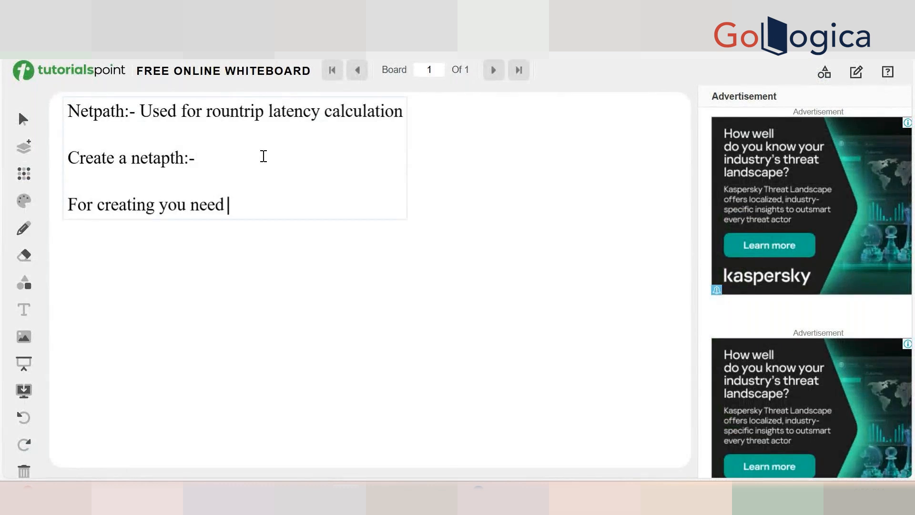
{"action": "type", "text": "a Probe"}
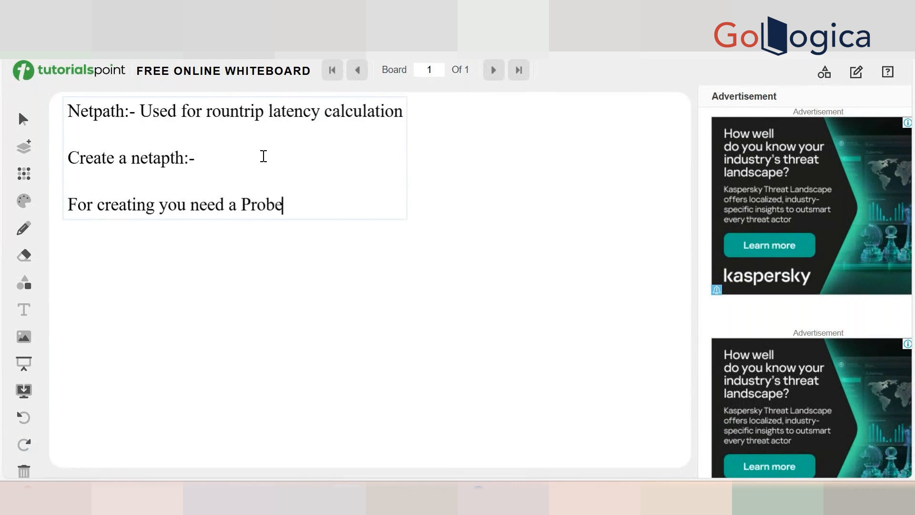
{"action": "type", "text": " and target"}
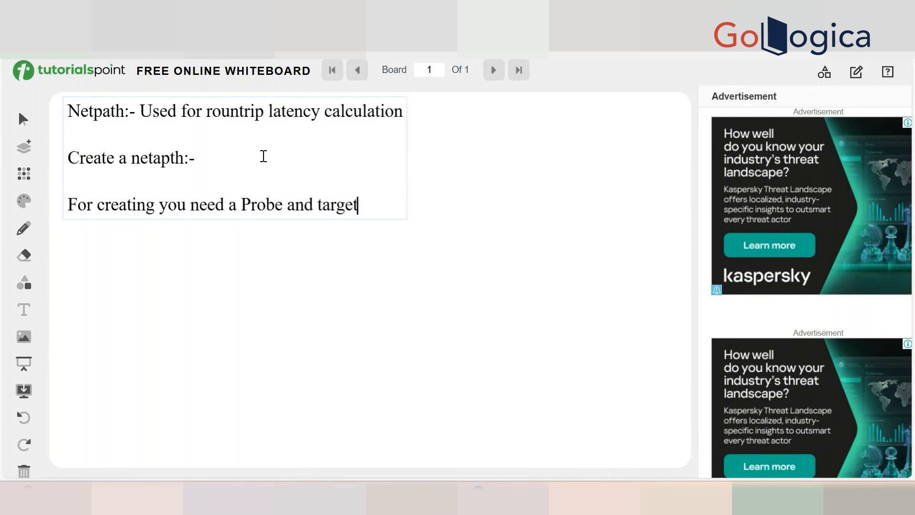
Step: Below a blank line, add the whiteboard note "probe:- a windows server where solarwinds is installed will act as a probe"
{"action": "type", "text": ">"}
{"action": "key", "text": "BackSpace"}
{"action": "key", "text": "Return"}
{"action": "key", "text": "Return"}
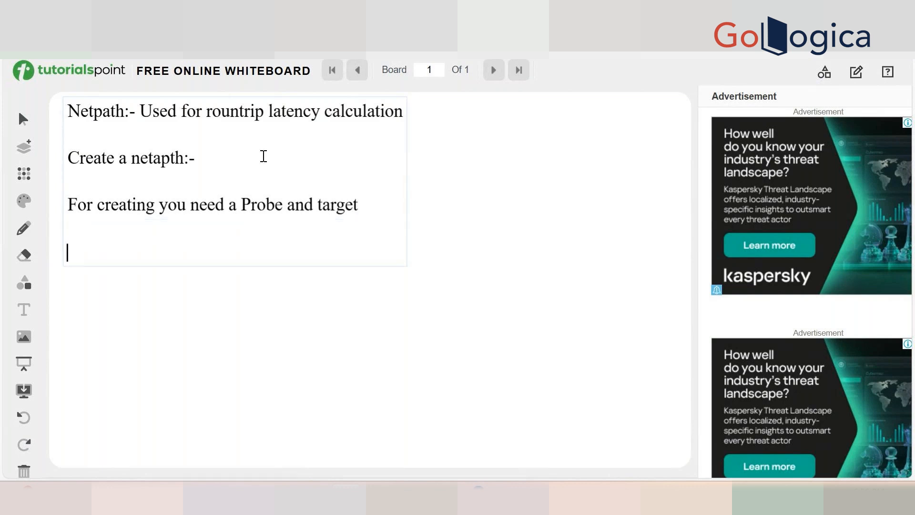
{"action": "type", "text": "probe:-"}
{"action": "type", "text": "a wi"}
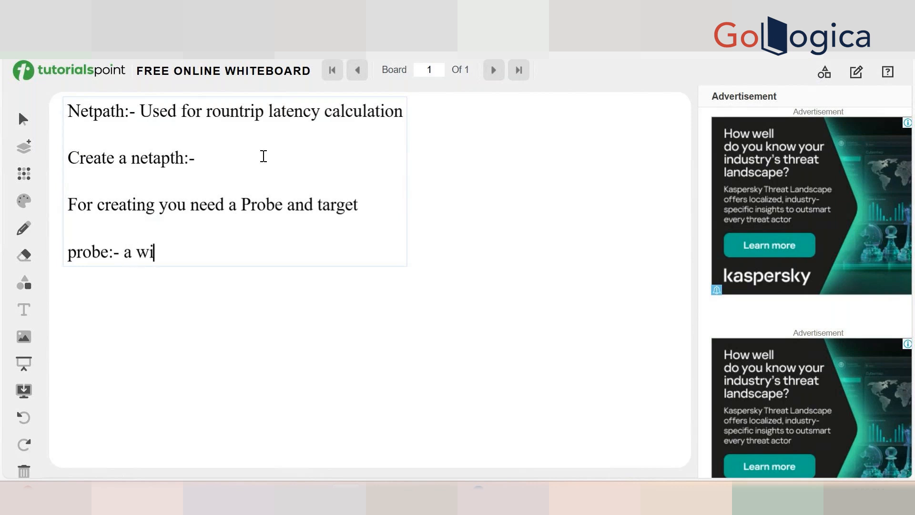
{"action": "type", "text": "ndows serve"}
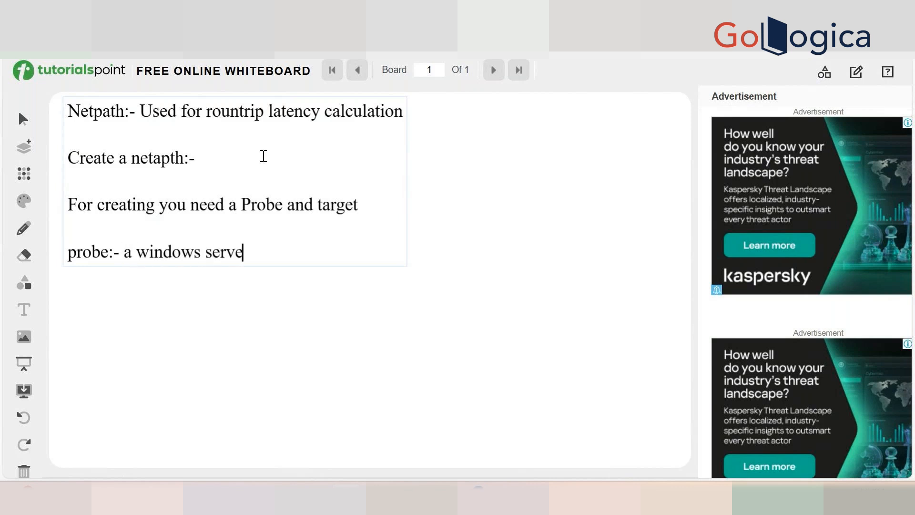
{"action": "type", "text": "r where solarwi"}
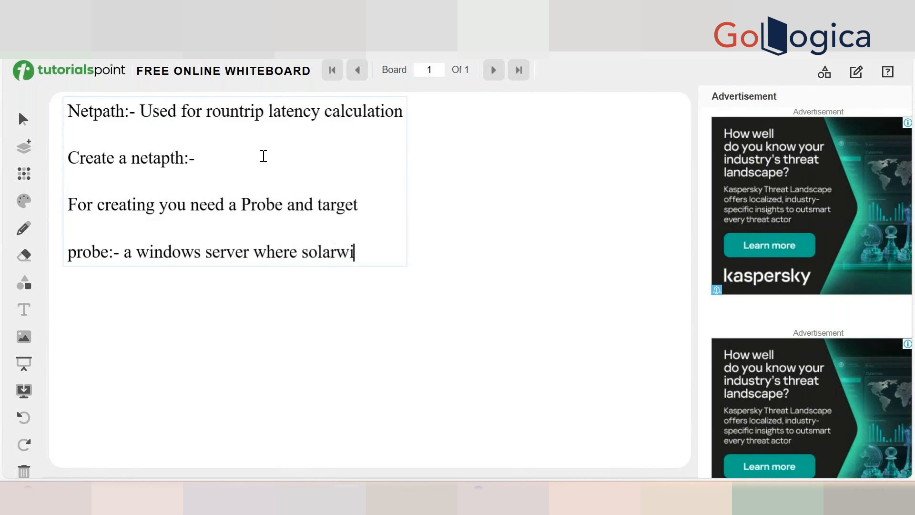
{"action": "type", "text": "nds is inst"}
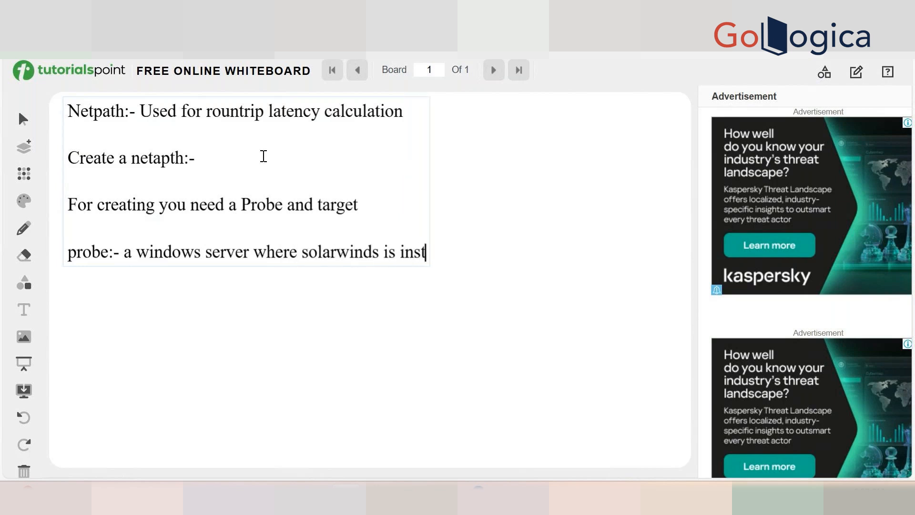
{"action": "type", "text": "alled wi"}
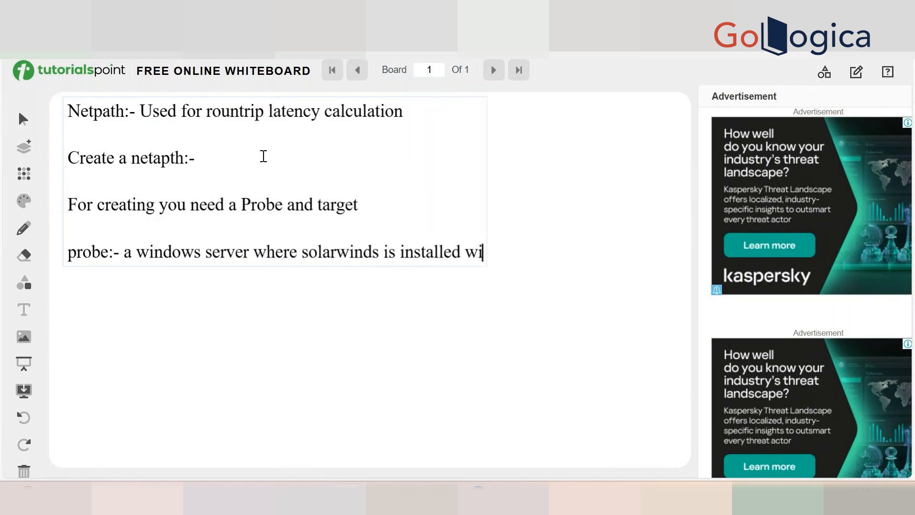
{"action": "type", "text": "ll act"}
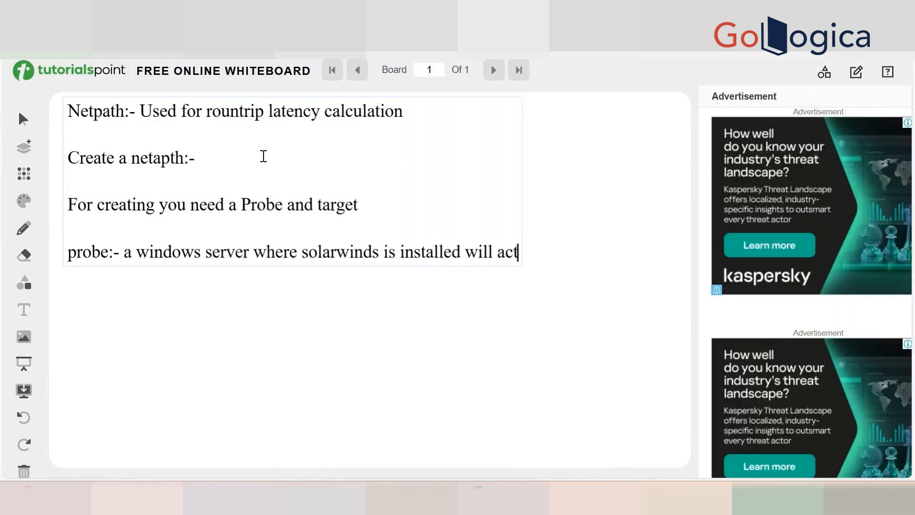
{"action": "type", "text": " as a probe"}
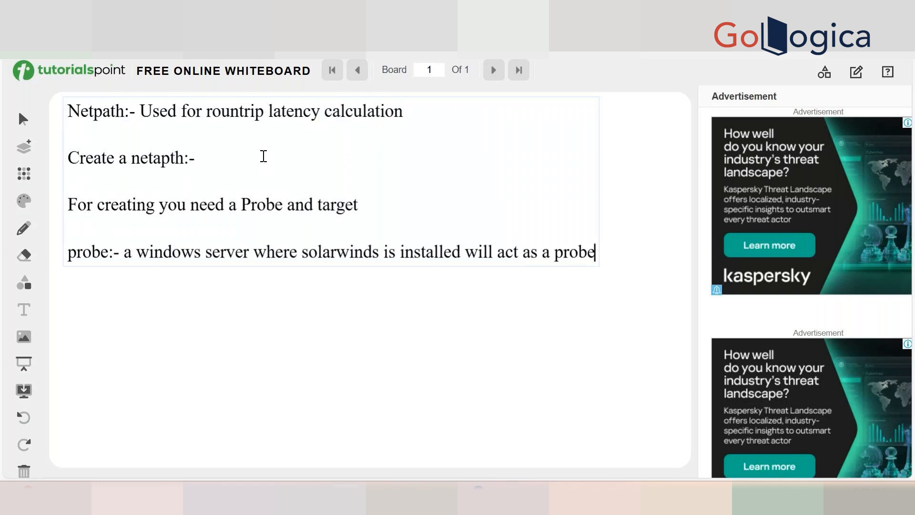
Step: Add the line "Target:- Our IP or host or website" directly under the probe note
{"action": "key", "text": "Return"}
{"action": "type", "text": "Tar"}
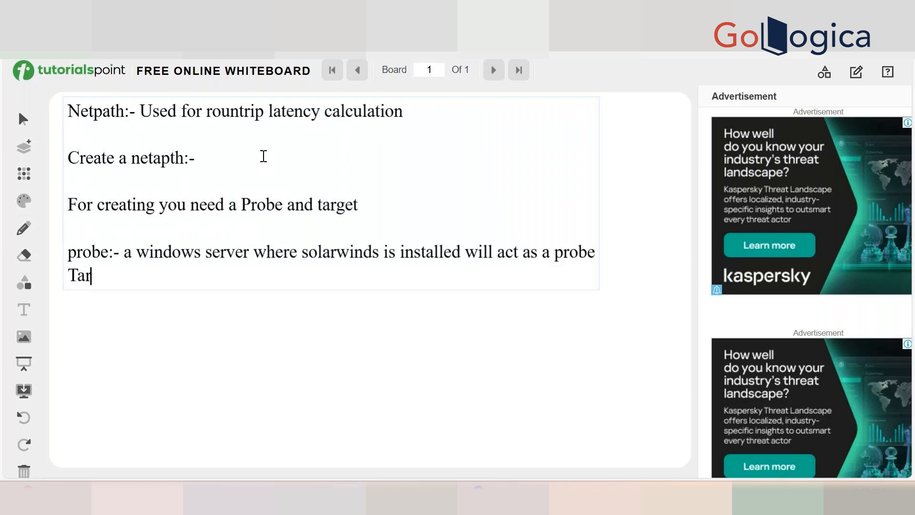
{"action": "type", "text": "get:- Our "}
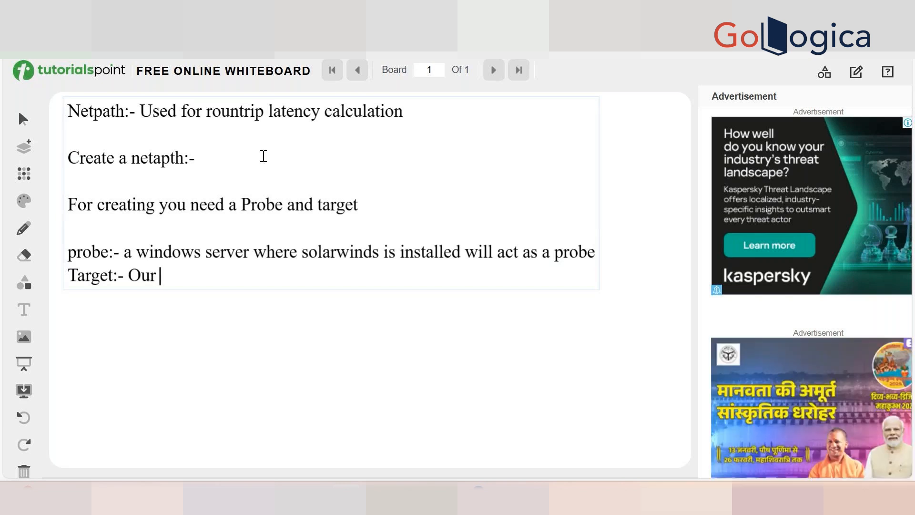
{"action": "type", "text": "IP or host"}
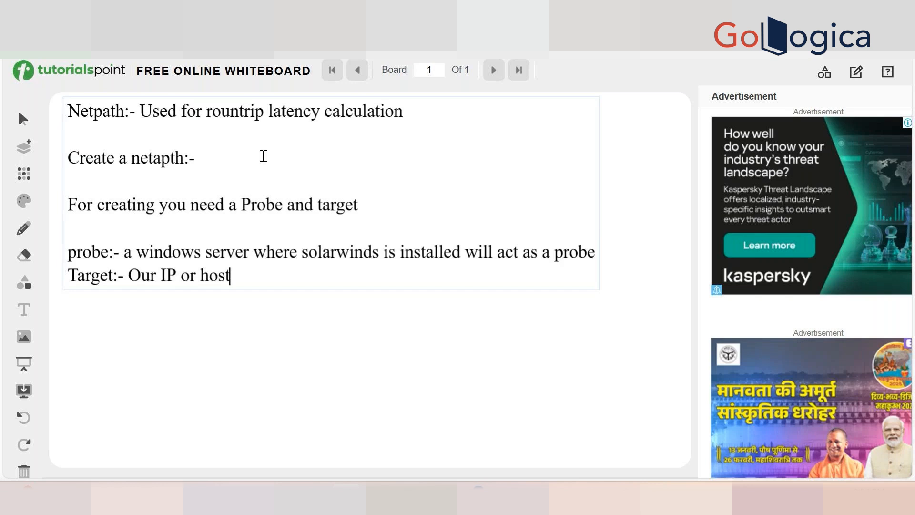
{"action": "type", "text": " or website"}
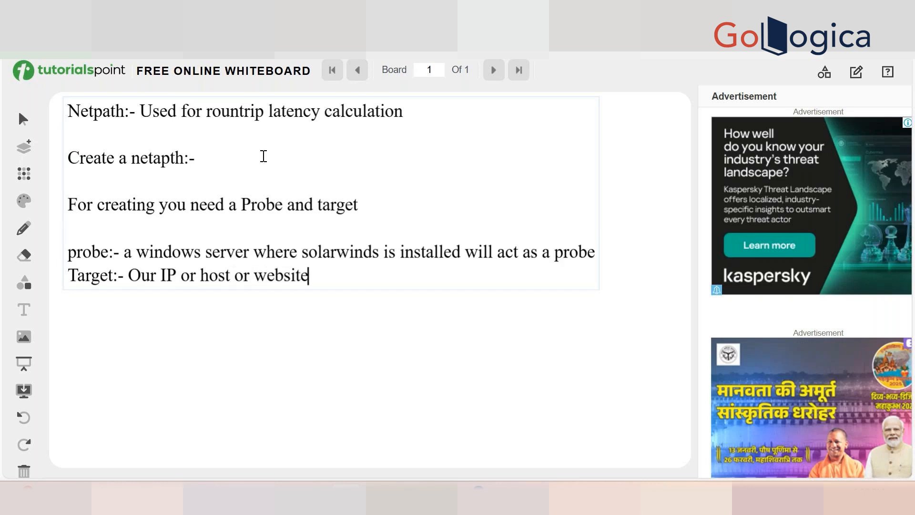
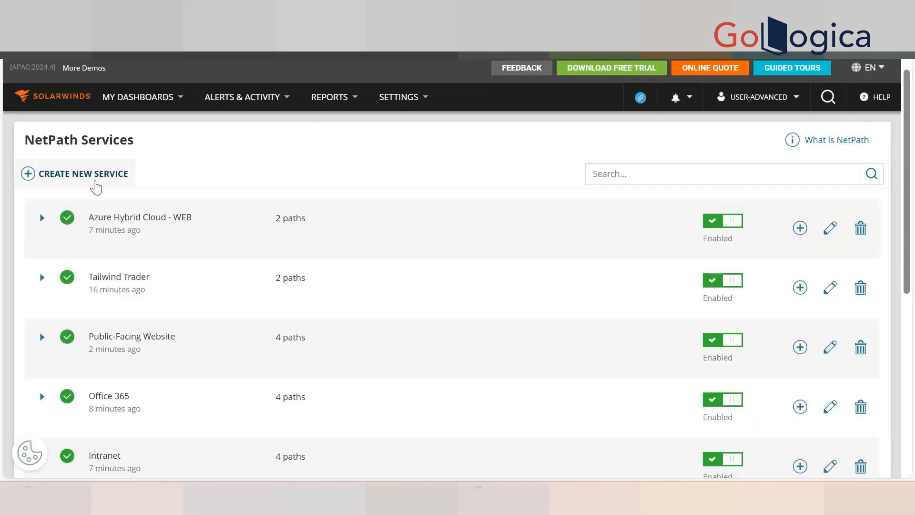
{"action": "left_click", "coordinate": [96, 188]}
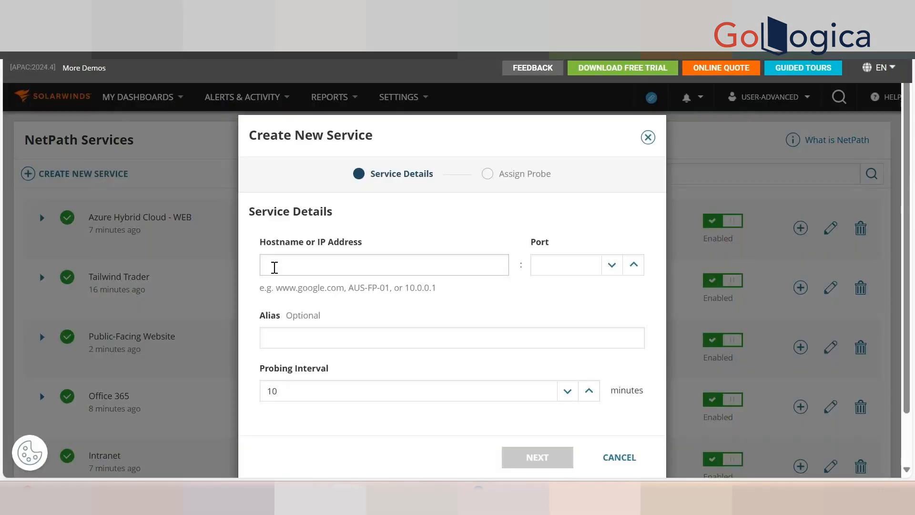
{"action": "left_click", "coordinate": [620, 456]}
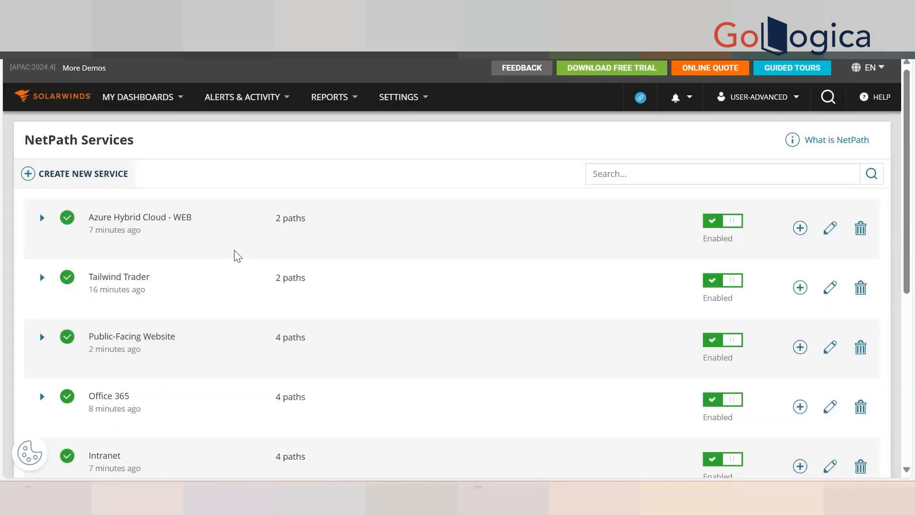
{"action": "left_click", "coordinate": [174, 101]}
{"action": "mouse_move", "coordinate": [158, 147]}
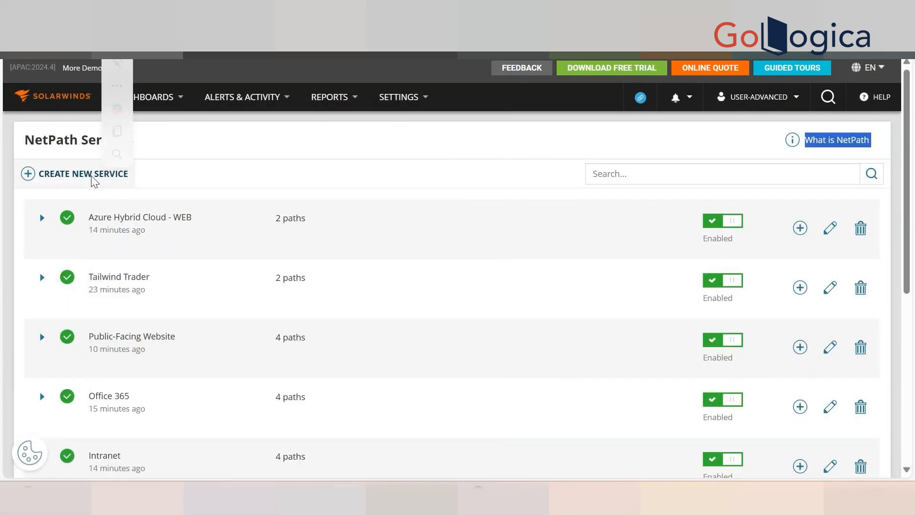
{"action": "left_click", "coordinate": [91, 176]}
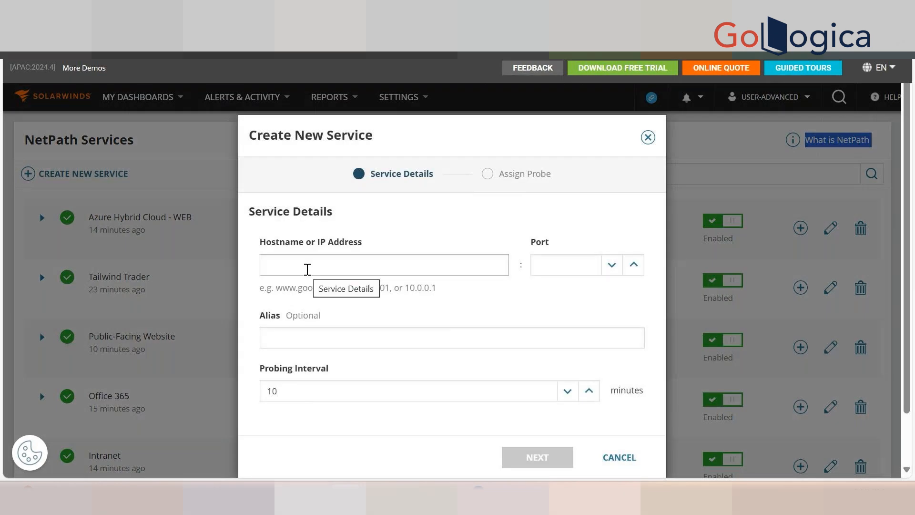
{"action": "left_click", "coordinate": [307, 268]}
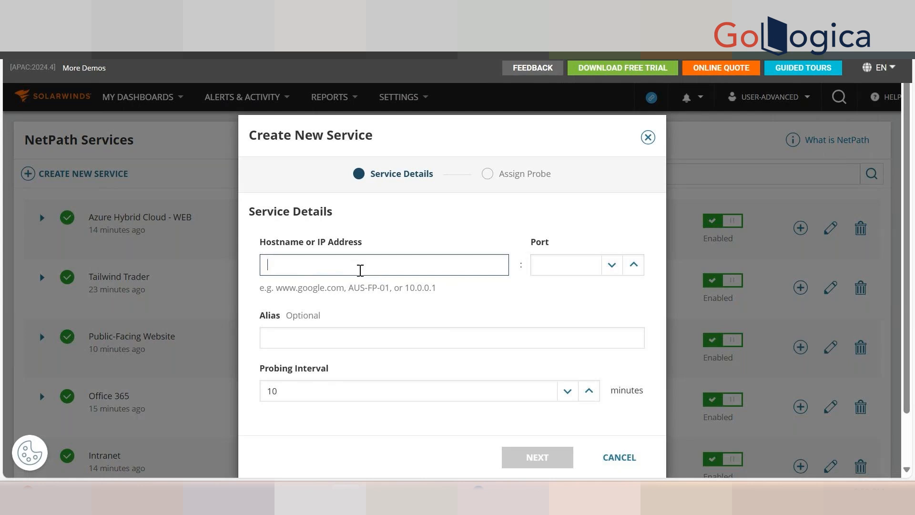
{"action": "type", "text": "www."}
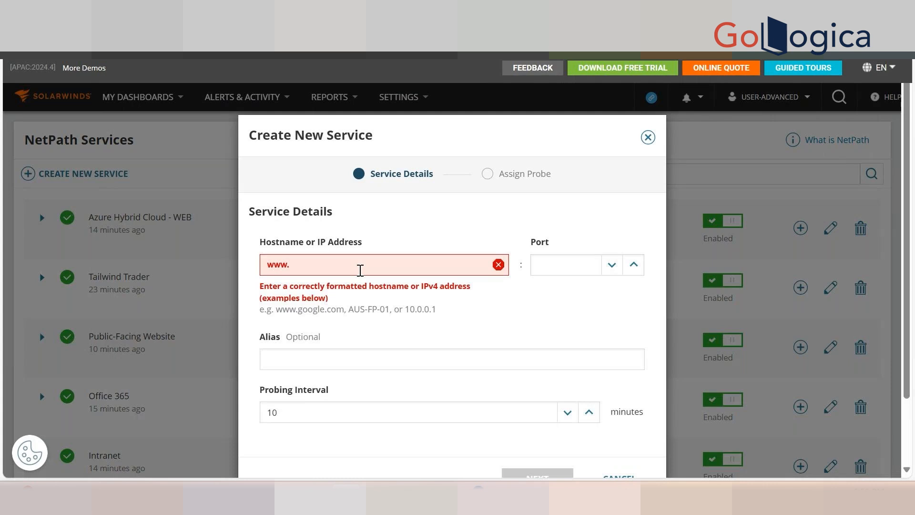
{"action": "type", "text": "facebook.com"}
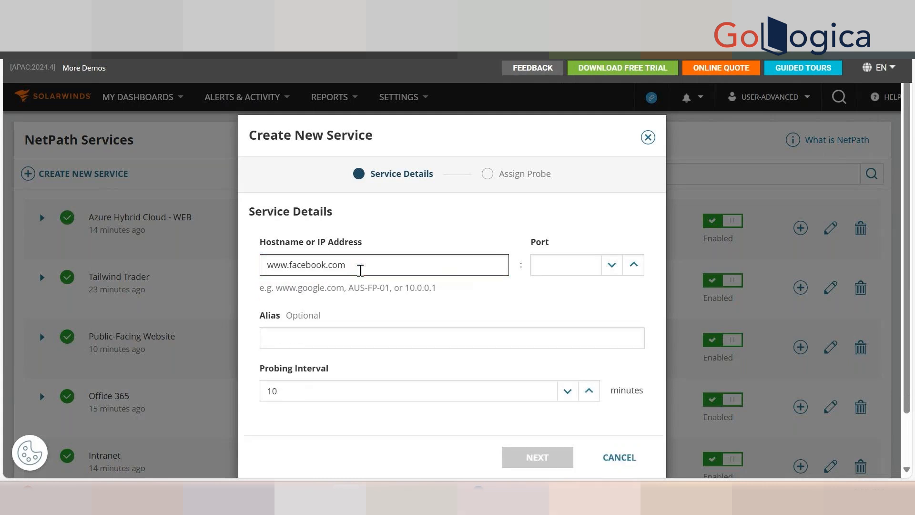
{"action": "left_click", "coordinate": [567, 266]}
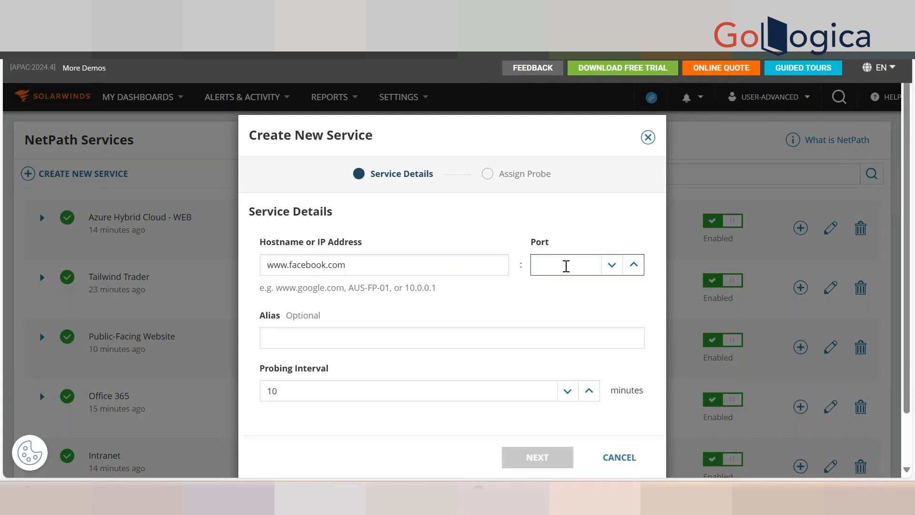
{"action": "type", "text": "80"}
Step: Give the new service the alias "BangloreSite" and continue to the probe assignment
{"action": "left_click", "coordinate": [343, 333]}
{"action": "type", "text": "Ban"}
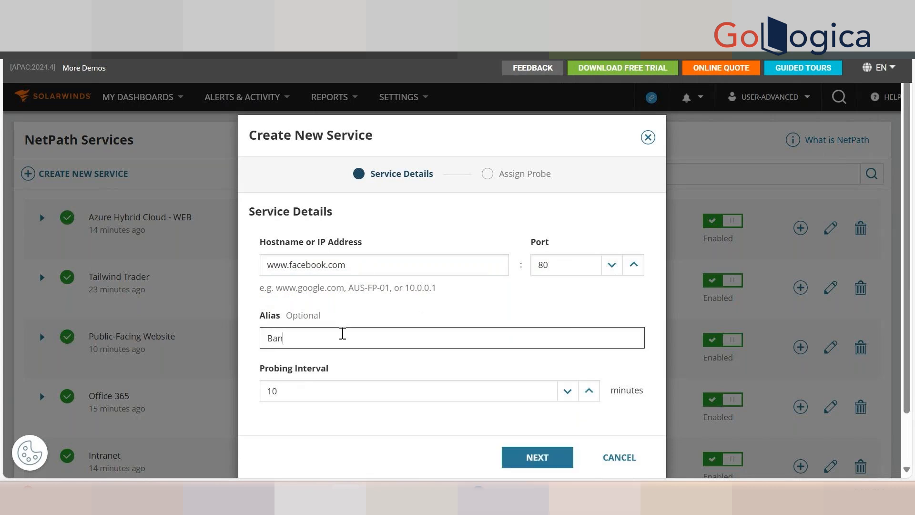
{"action": "type", "text": "gloreSIte"}
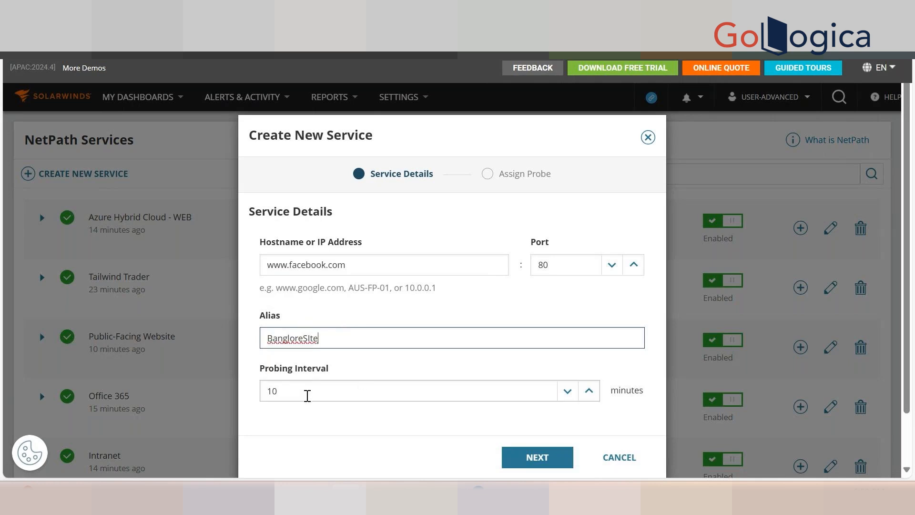
{"action": "key", "text": "BackSpace"}
{"action": "key", "text": "BackSpace"}
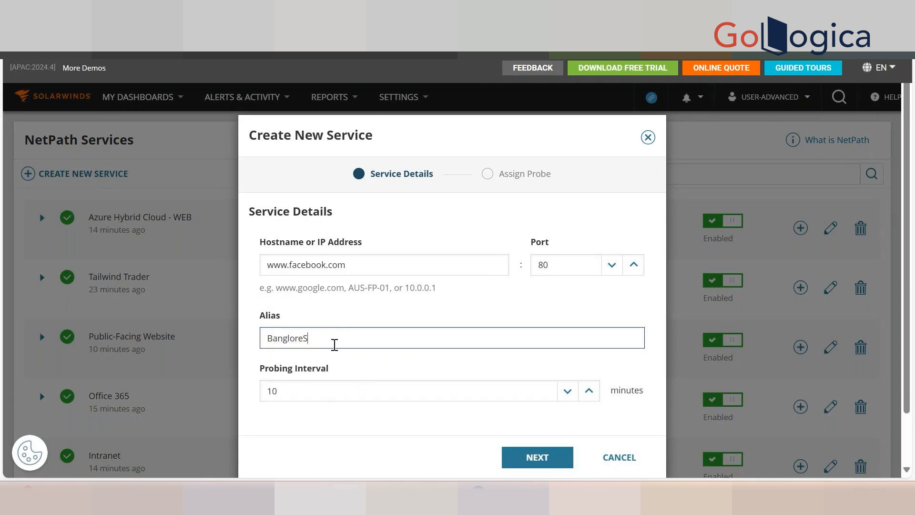
{"action": "type", "text": "ite"}
{"action": "left_click", "coordinate": [539, 460]}
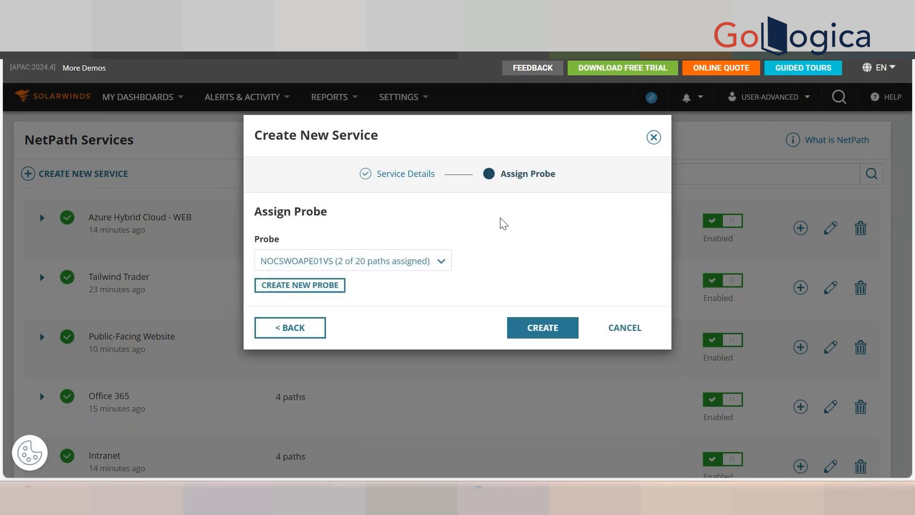
Step: Assign the New York Office probe to the new service and display the available probes again
{"action": "left_click", "coordinate": [412, 264]}
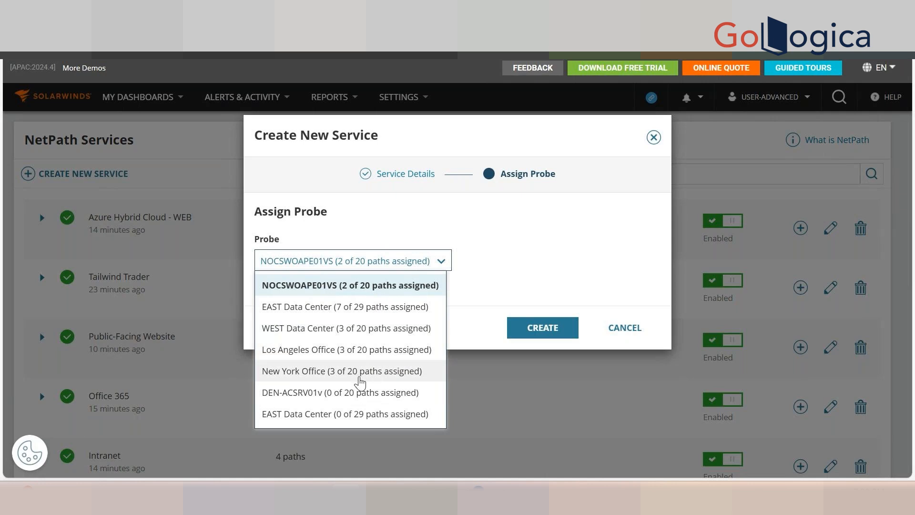
{"action": "left_click", "coordinate": [360, 380]}
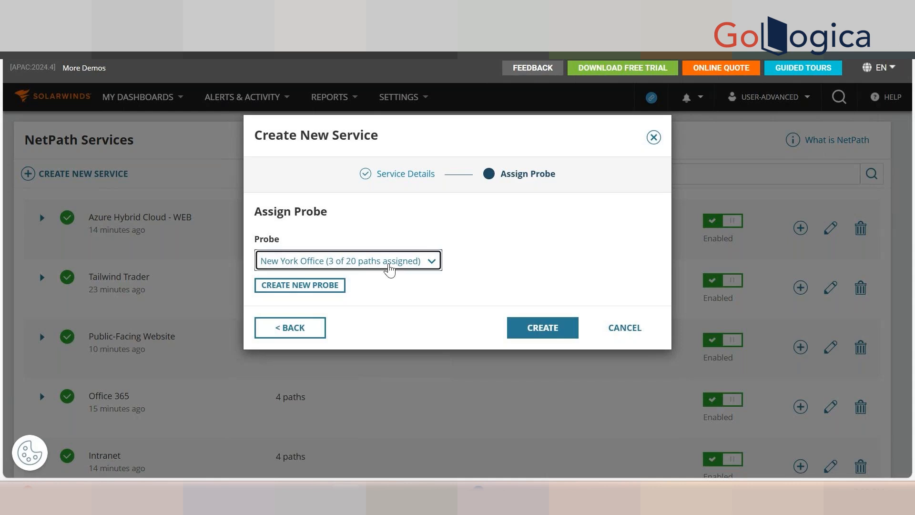
{"action": "left_click", "coordinate": [390, 270]}
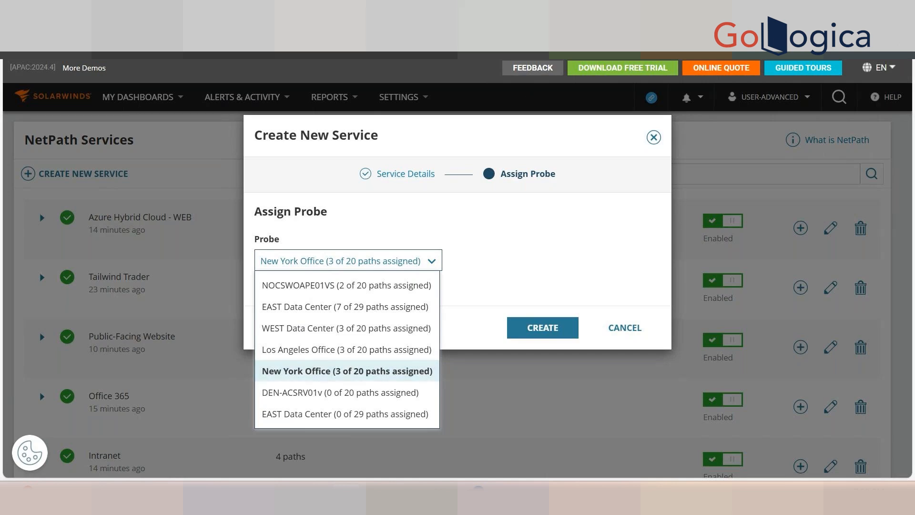
Step: Switch to the whiteboard and insert the word "agent" after "solarwinds" in the probe note
{"action": "left_click", "coordinate": [524, 53]}
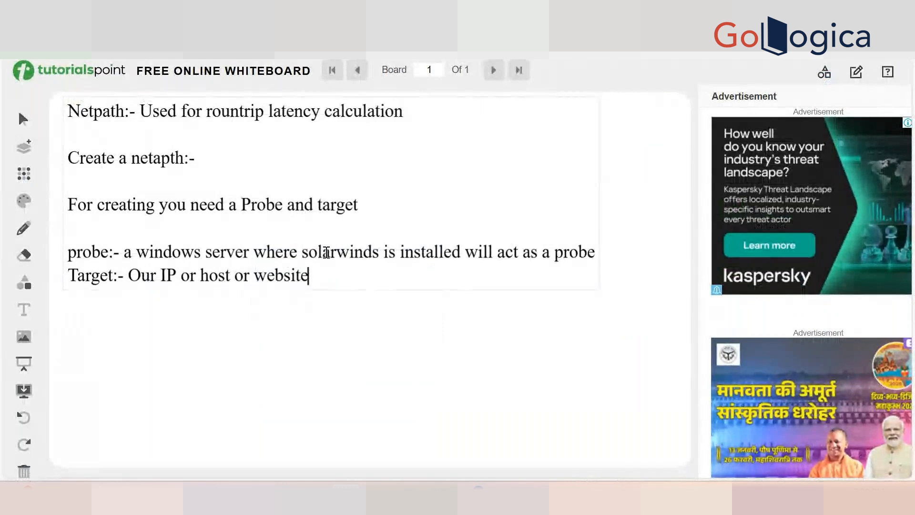
{"action": "left_click", "coordinate": [384, 251]}
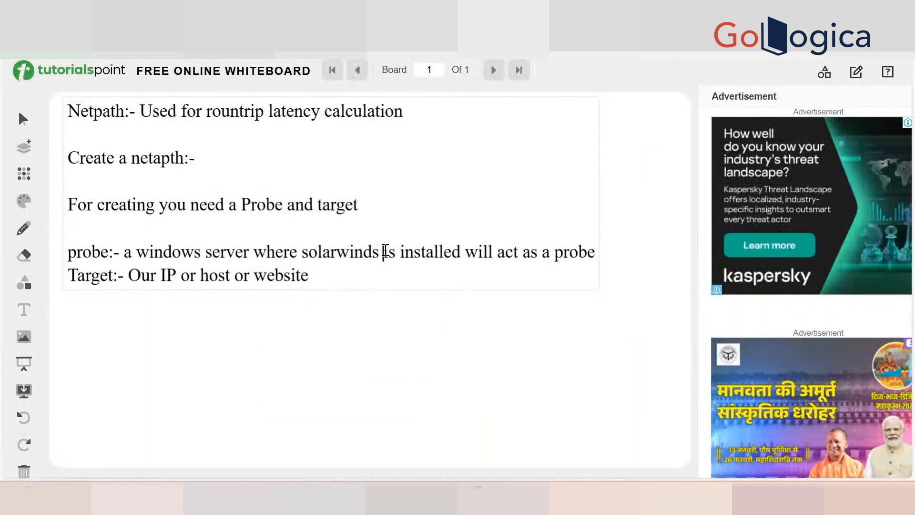
{"action": "type", "text": "agent"}
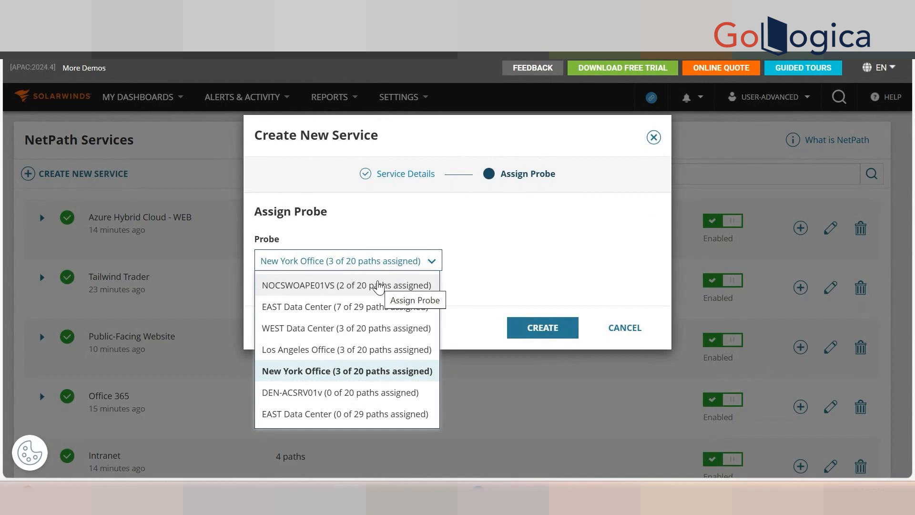
Step: Back in the SolarWinds demo, discard the new service and examine the paths and hostname of the Azure Hybrid Cloud - WEB service
{"action": "left_click", "coordinate": [619, 339]}
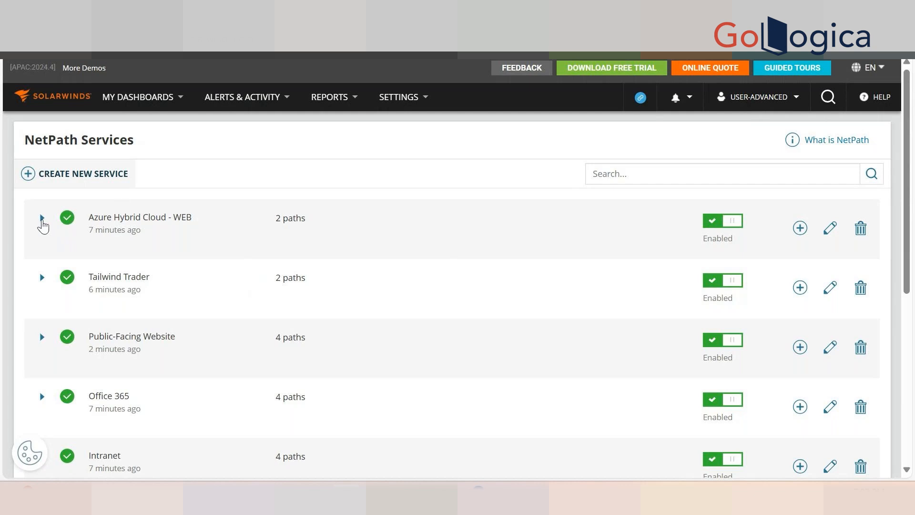
{"action": "left_click", "coordinate": [42, 221]}
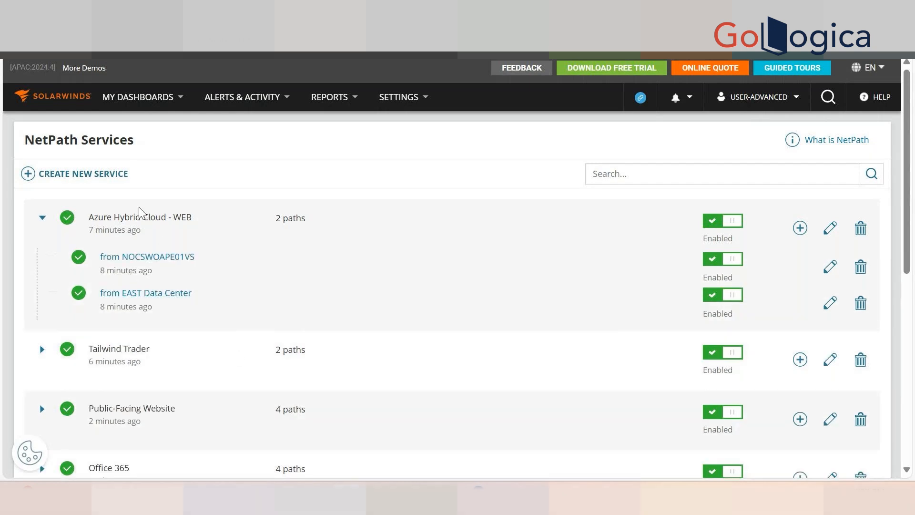
{"action": "left_click", "coordinate": [830, 229]}
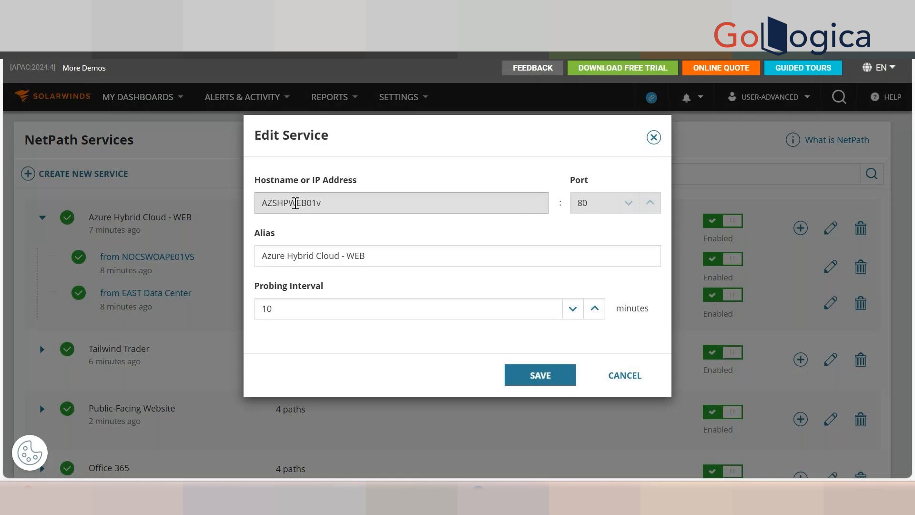
{"action": "double_click", "coordinate": [296, 204]}
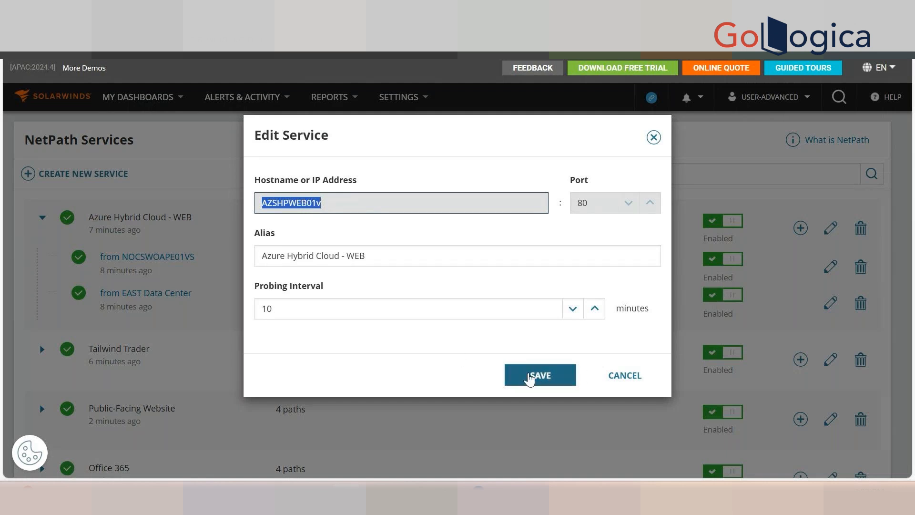
Step: Close the service settings without saving and examine the status threshold options of the path from NOCSWOAPE01VS
{"action": "left_click", "coordinate": [620, 380]}
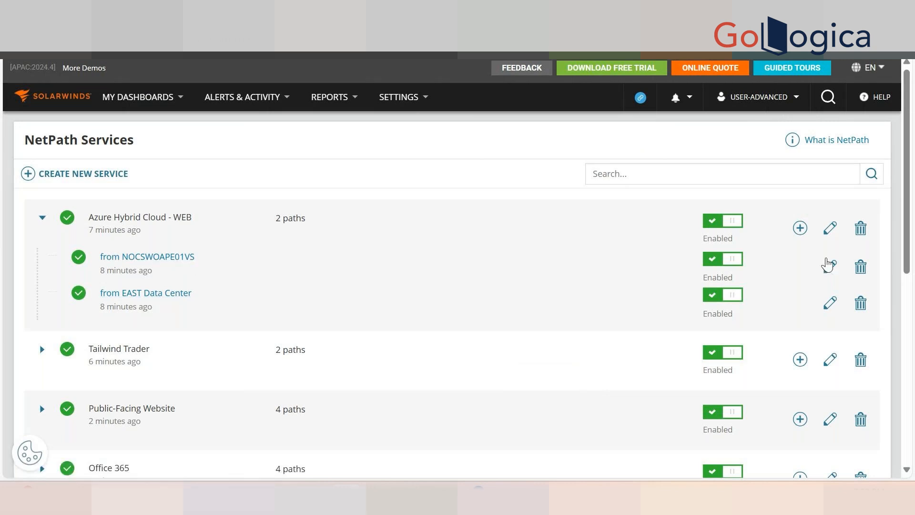
{"action": "left_click", "coordinate": [832, 267]}
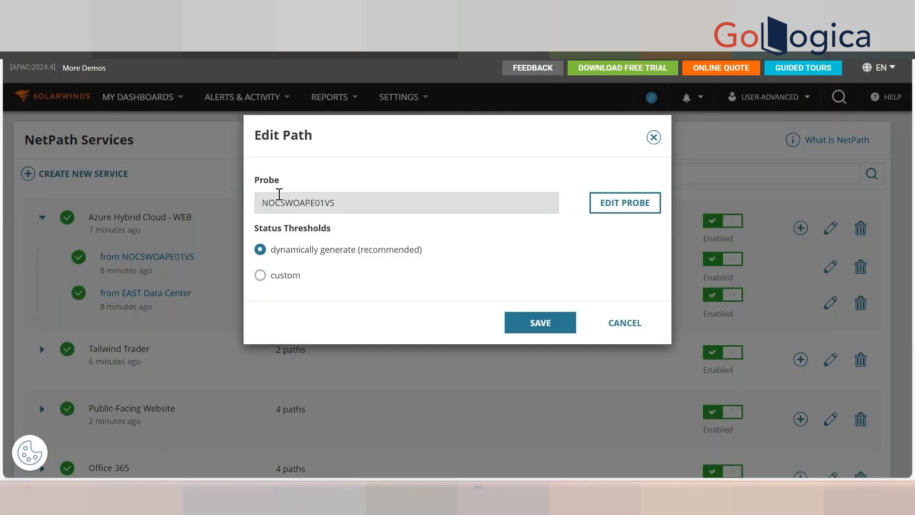
{"action": "left_click", "coordinate": [619, 332]}
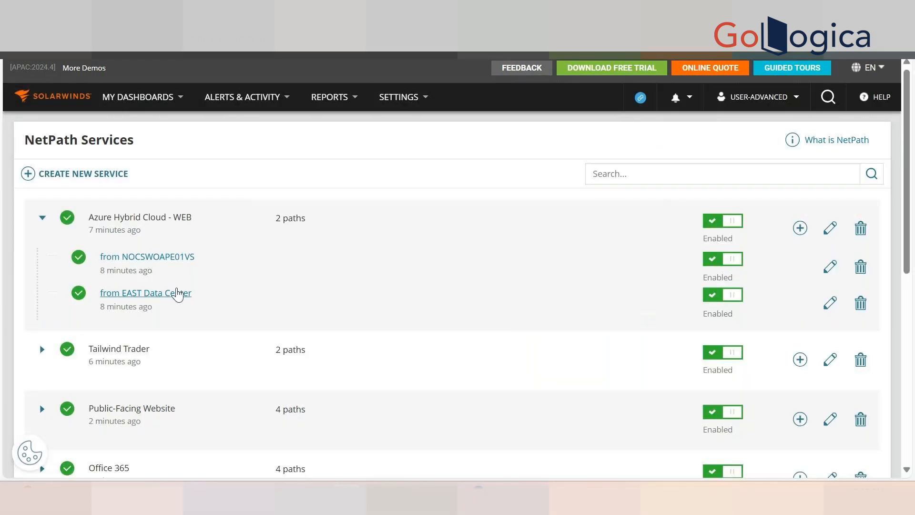
Step: Display the network path from NOCSWOAPE01VS and move its path history back to the Jan 7, 2025 7:54 AM entry
{"action": "left_click", "coordinate": [167, 255]}
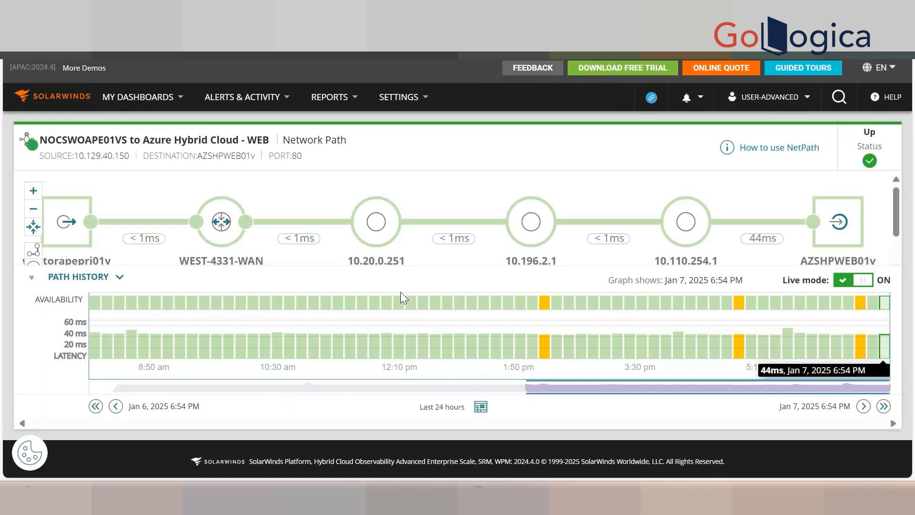
{"action": "mouse_move", "coordinate": [69, 243]}
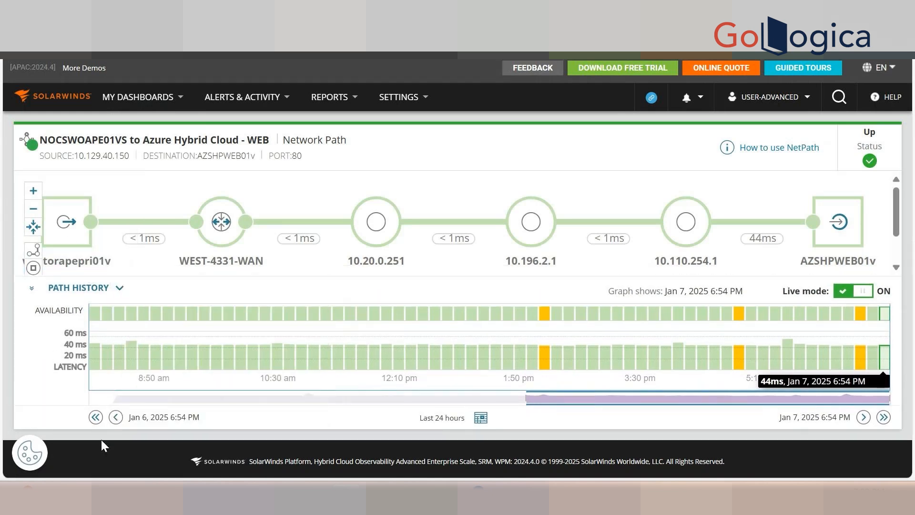
{"action": "left_click", "coordinate": [115, 418]}
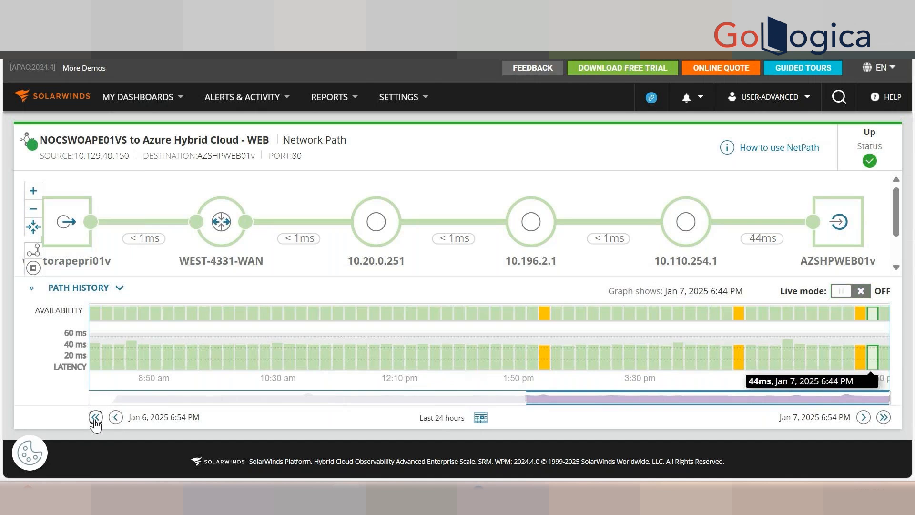
{"action": "left_click", "coordinate": [96, 419]}
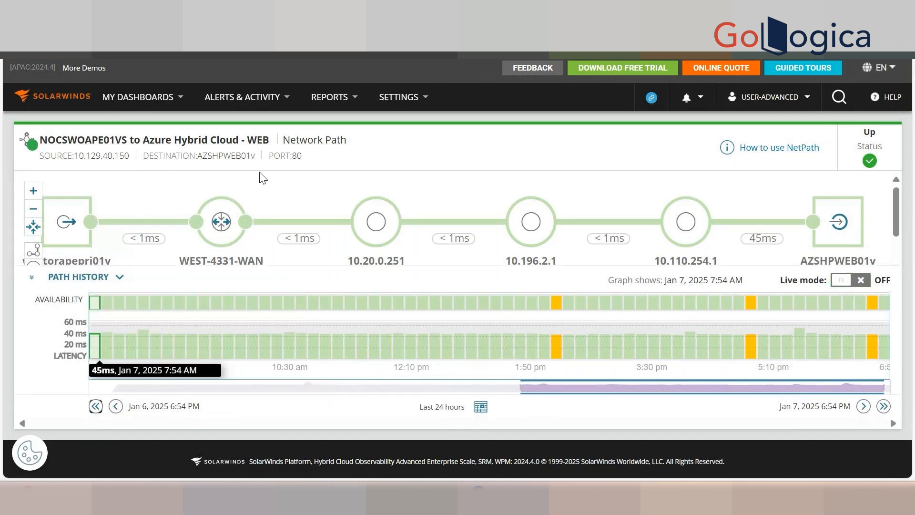
Step: Examine the latency and packet loss details of the source and intermediate hops on the path
{"action": "mouse_move", "coordinate": [66, 228]}
{"action": "mouse_move", "coordinate": [231, 220]}
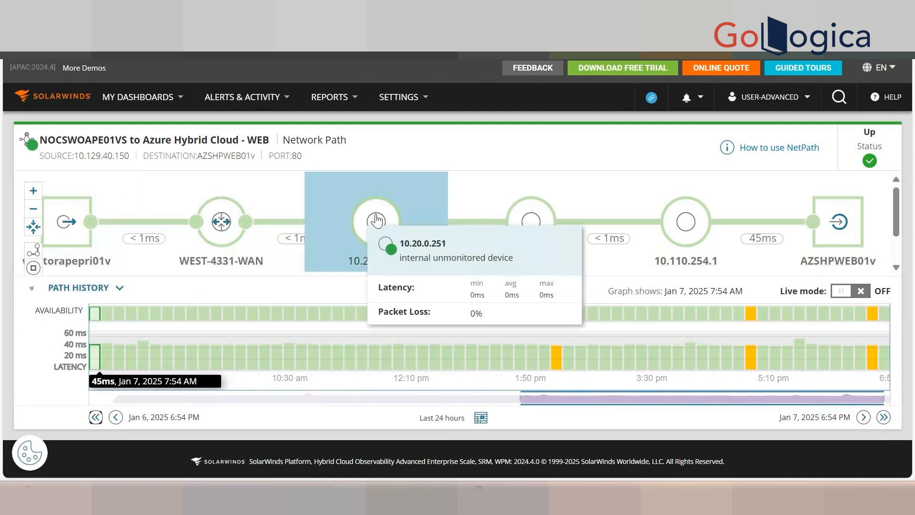
{"action": "mouse_move", "coordinate": [528, 220]}
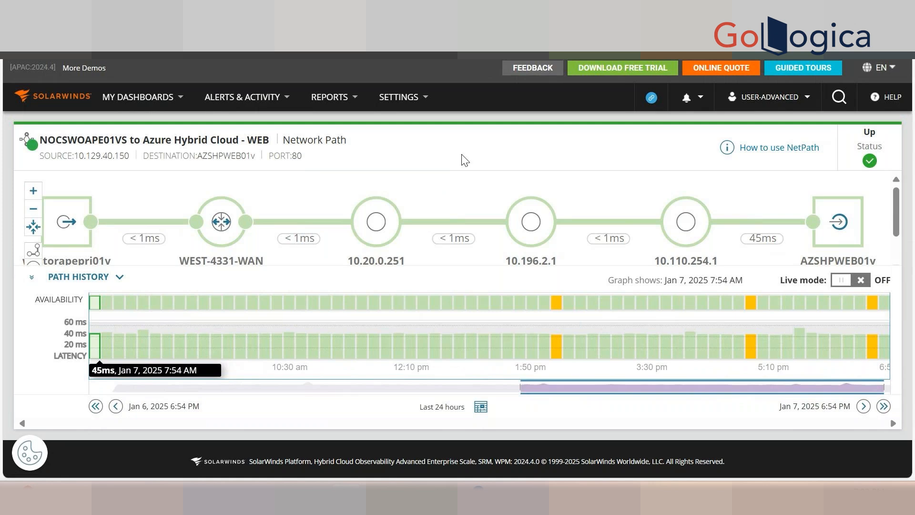
Step: Collapse the path history, shrink the path map to fit, and inspect the WEST-4331-WAN and AZSHPWEB01v nodes
{"action": "left_click", "coordinate": [32, 278]}
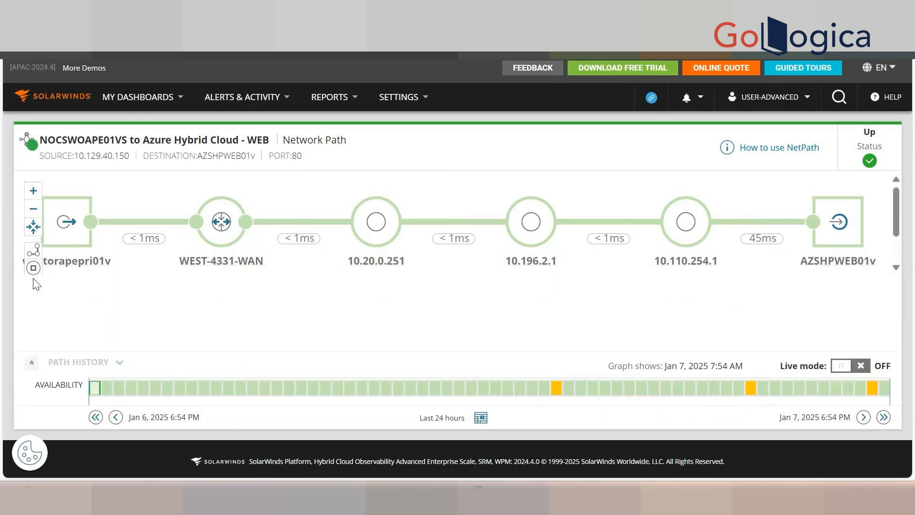
{"action": "left_click", "coordinate": [33, 215]}
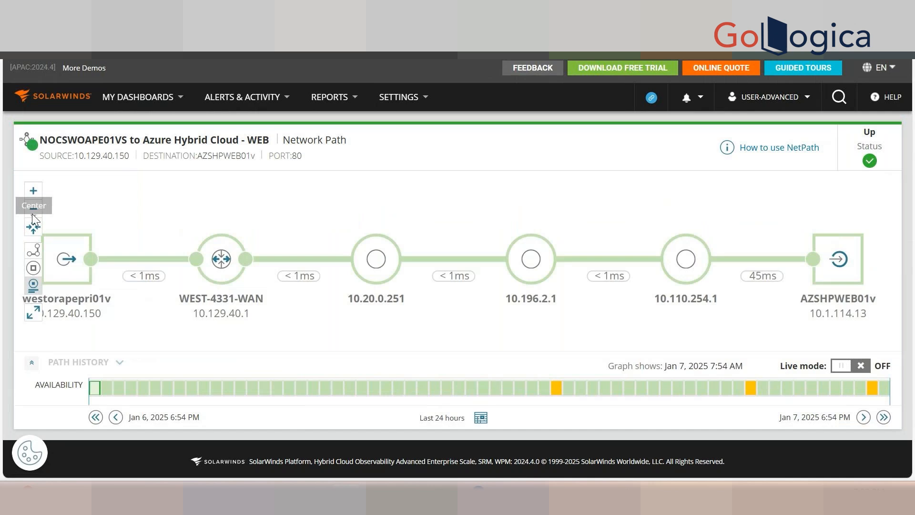
{"action": "left_click", "coordinate": [33, 210]}
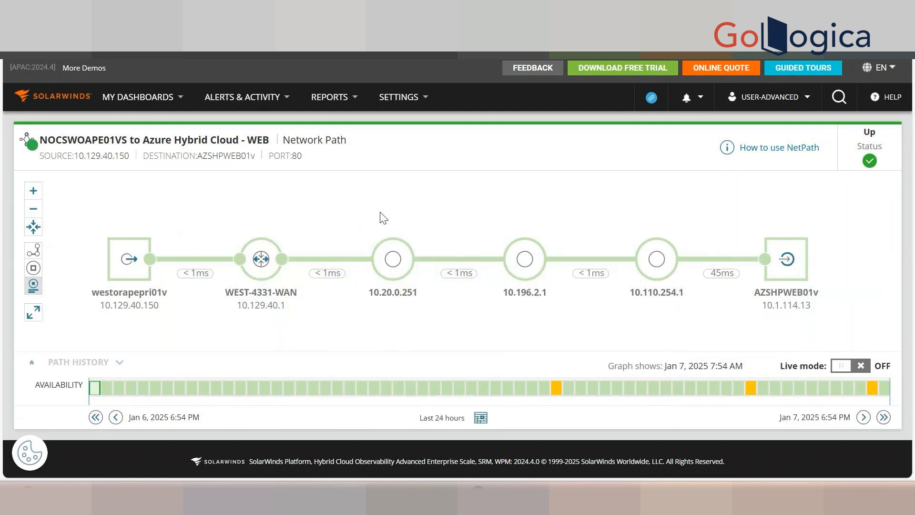
{"action": "mouse_move", "coordinate": [218, 259]}
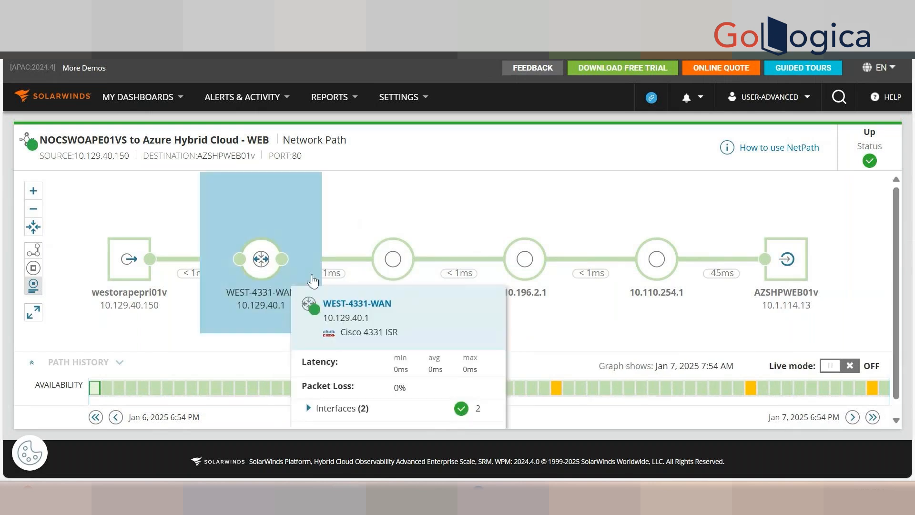
{"action": "mouse_move", "coordinate": [779, 282]}
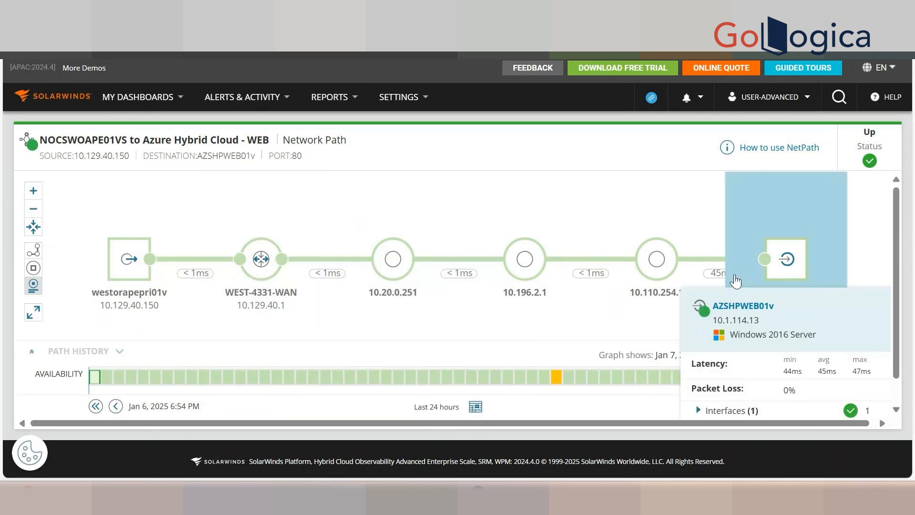
{"action": "mouse_move", "coordinate": [370, 265]}
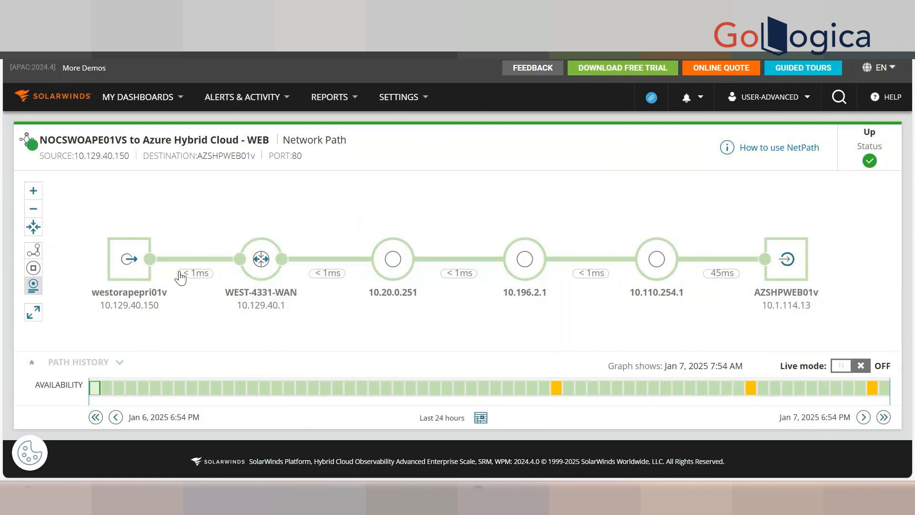
{"action": "mouse_move", "coordinate": [319, 279]}
Step: Go to the Manage Agents page from the main settings, accepting all cookies on the way
{"action": "mouse_move", "coordinate": [400, 98]}
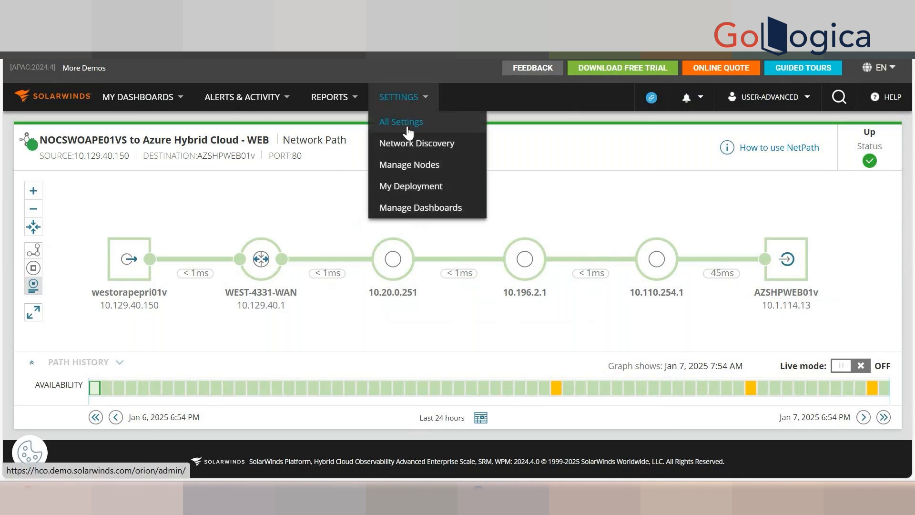
{"action": "left_click", "coordinate": [409, 122]}
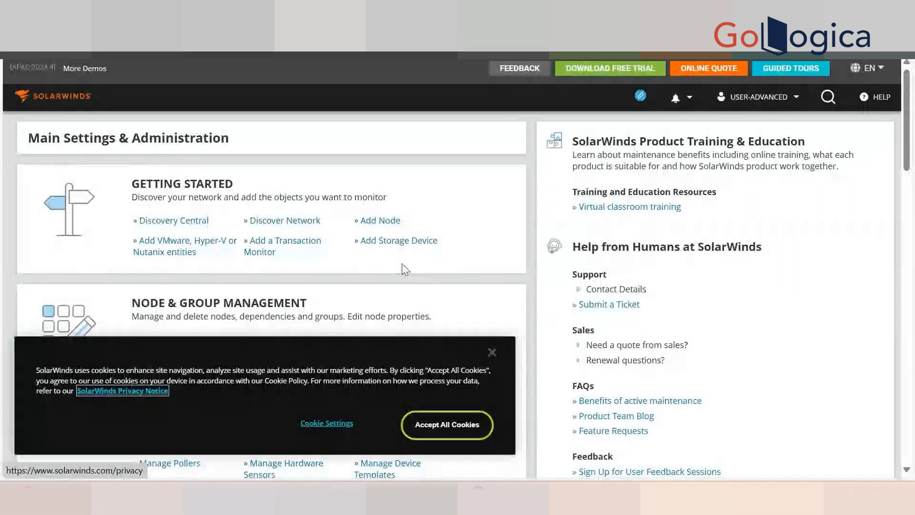
{"action": "left_click", "coordinate": [452, 432]}
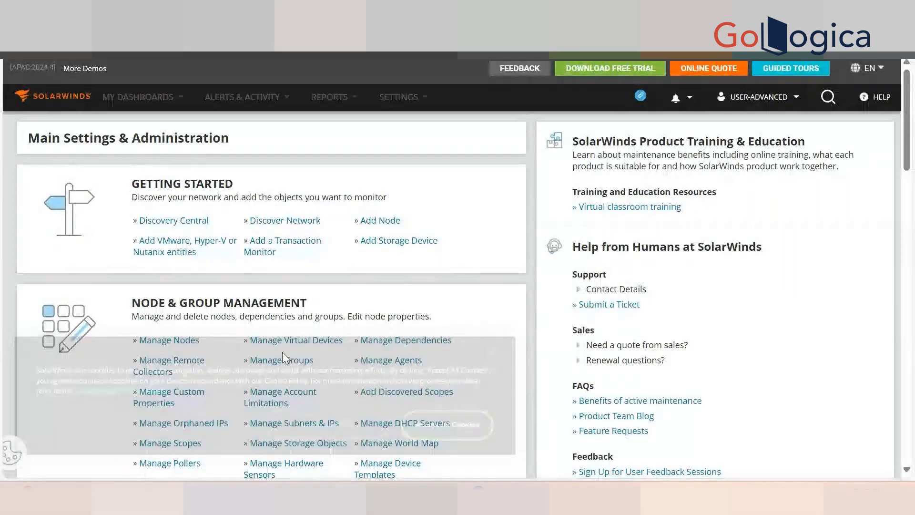
{"action": "left_click", "coordinate": [391, 360]}
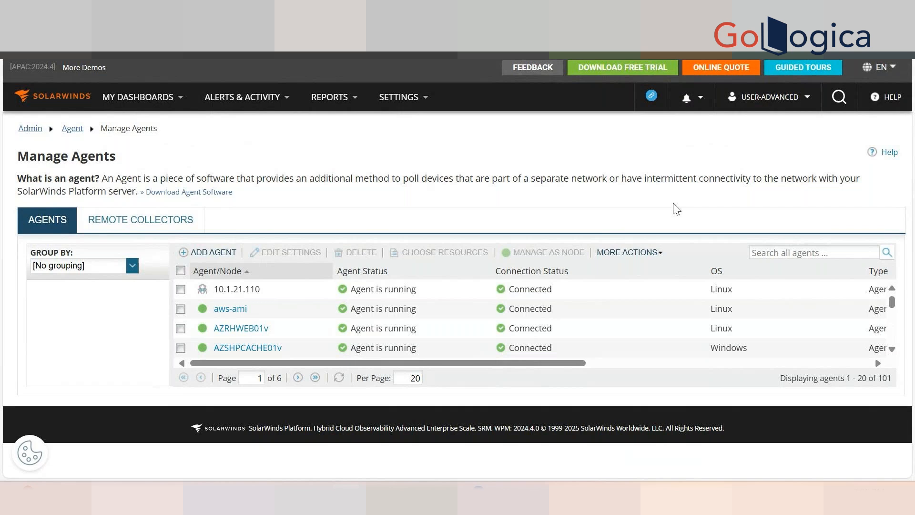
Step: Request the list of installed agent plug-ins for AZSHPCACHE01v
{"action": "left_click", "coordinate": [181, 349]}
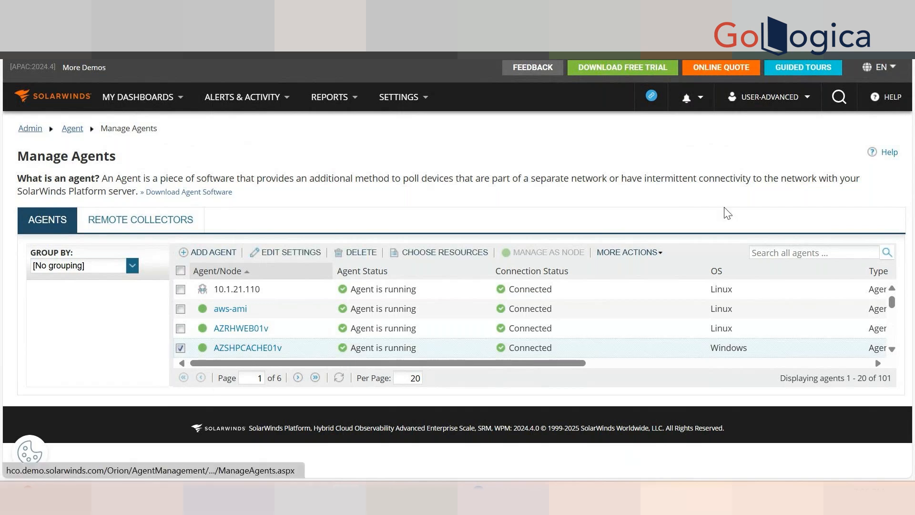
{"action": "left_click", "coordinate": [630, 252]}
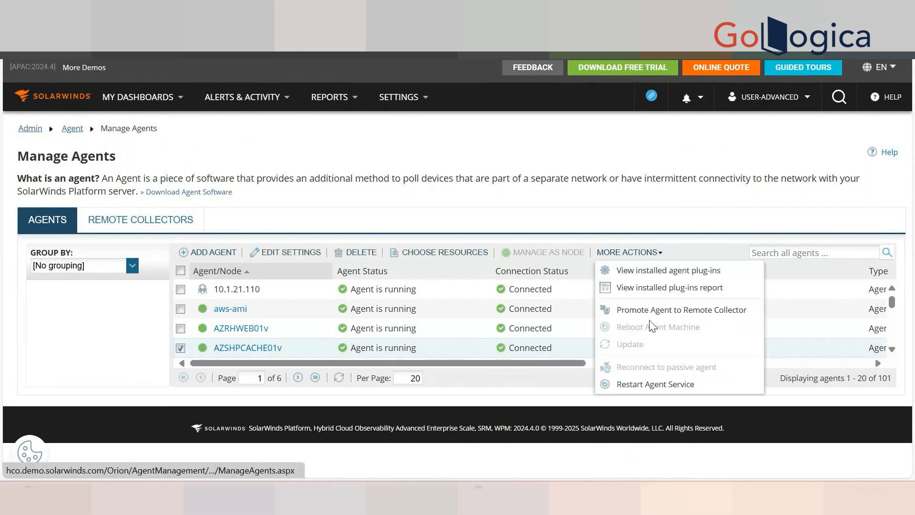
{"action": "left_click", "coordinate": [674, 271]}
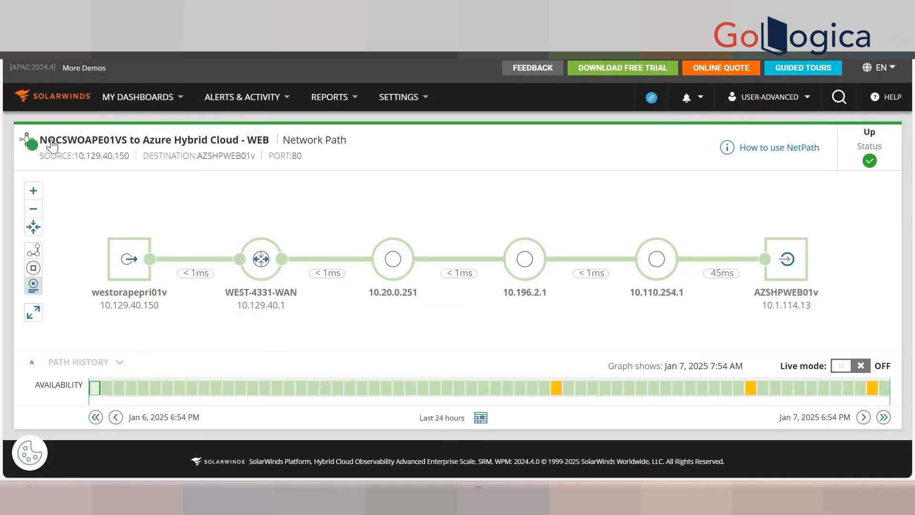
Step: Copy the probe name NOCSWOAPE01VS from the network path page and search the agents for it
{"action": "left_click_drag", "start_coordinate": [39, 141], "coordinate": [128, 149]}
{"action": "key", "text": "ctrl+c"}
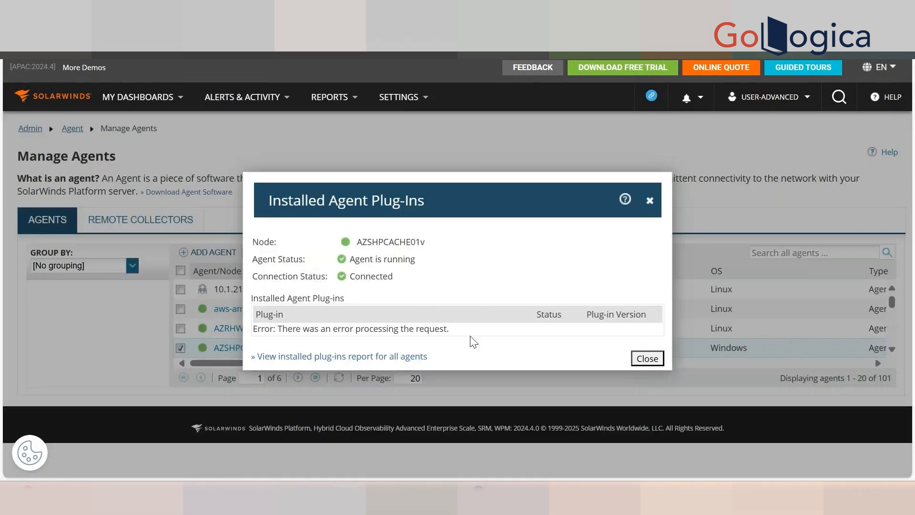
{"action": "left_click", "coordinate": [646, 361]}
{"action": "left_click", "coordinate": [804, 252]}
{"action": "key", "text": "ctrl+v"}
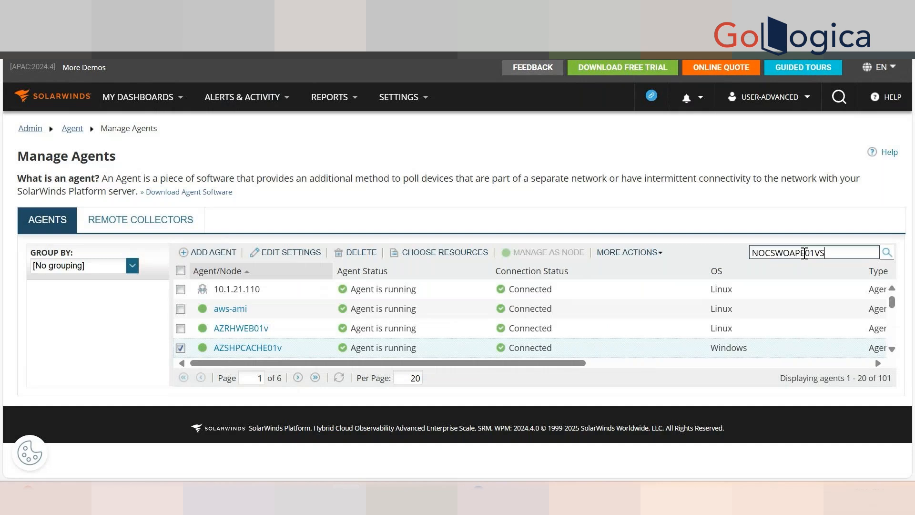
{"action": "key", "text": "Return"}
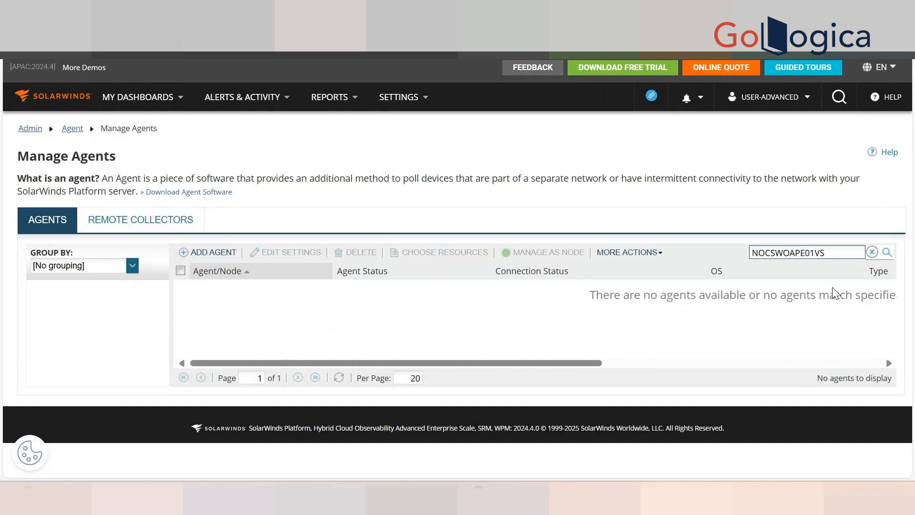
Step: Clear the agent search so that all agents are listed again
{"action": "key", "text": "BackSpace"}
{"action": "key", "text": "BackSpace"}
{"action": "key", "text": "BackSpace"}
{"action": "key", "text": "BackSpace"}
{"action": "key", "text": "BackSpace"}
{"action": "key", "text": "BackSpace"}
{"action": "key", "text": "BackSpace"}
{"action": "key", "text": "BackSpace"}
{"action": "key", "text": "Return"}
{"action": "key", "text": "BackSpace"}
{"action": "key", "text": "BackSpace"}
{"action": "key", "text": "BackSpace"}
{"action": "key", "text": "BackSpace"}
{"action": "key", "text": "BackSpace"}
{"action": "left_click", "coordinate": [872, 251]}
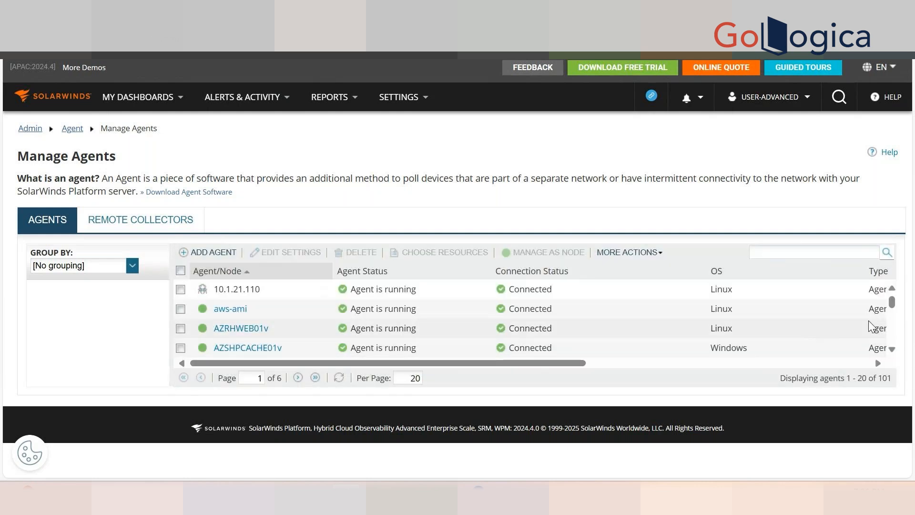
Step: Select the EASTFILE01v agent and display the installed plug-ins report
{"action": "left_click_drag", "start_coordinate": [894, 307], "coordinate": [892, 339]}
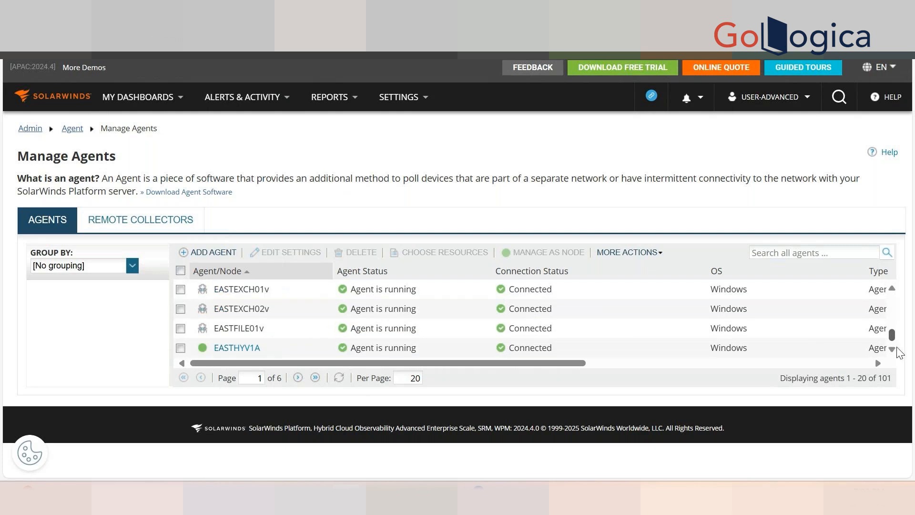
{"action": "left_click", "coordinate": [180, 328]}
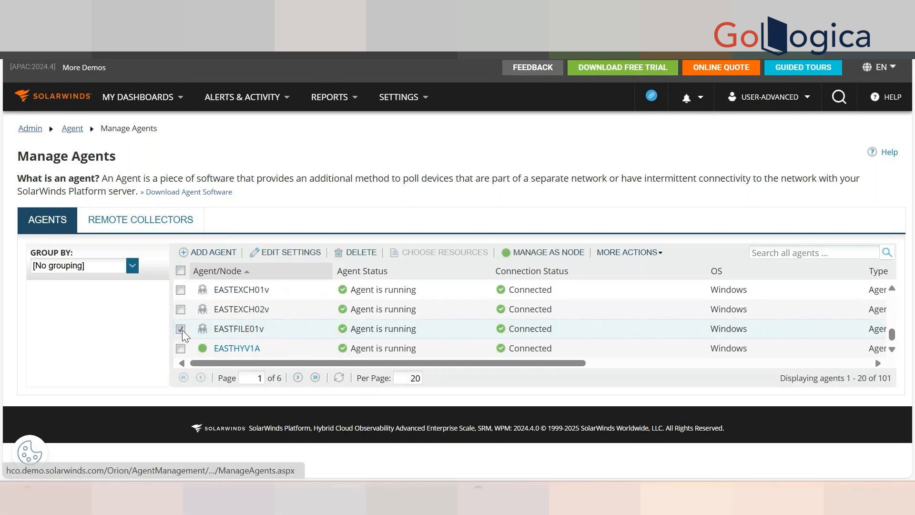
{"action": "left_click", "coordinate": [645, 253]}
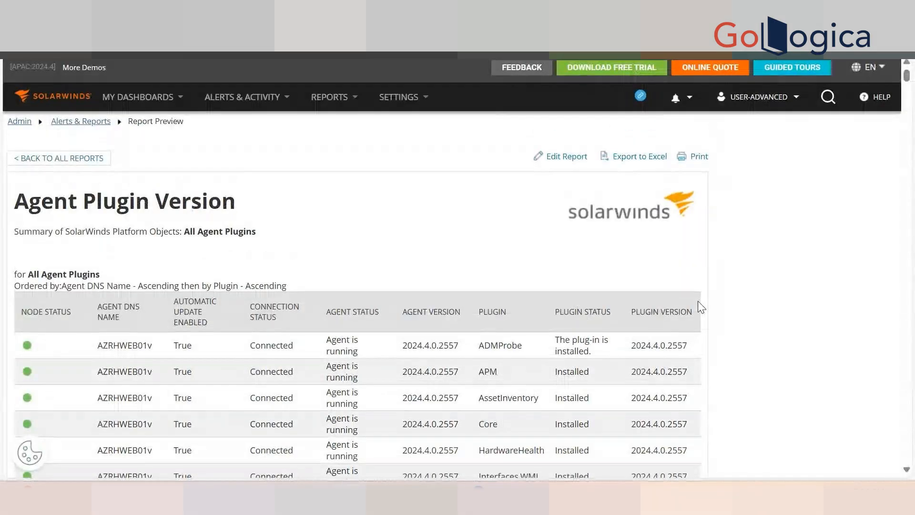
Step: Find "netpath" in the Agent Plugin Version report and check the plug-in's status for AZSHPWEB01v
{"action": "key", "text": "ctrl+f"}
{"action": "type", "text": "net"}
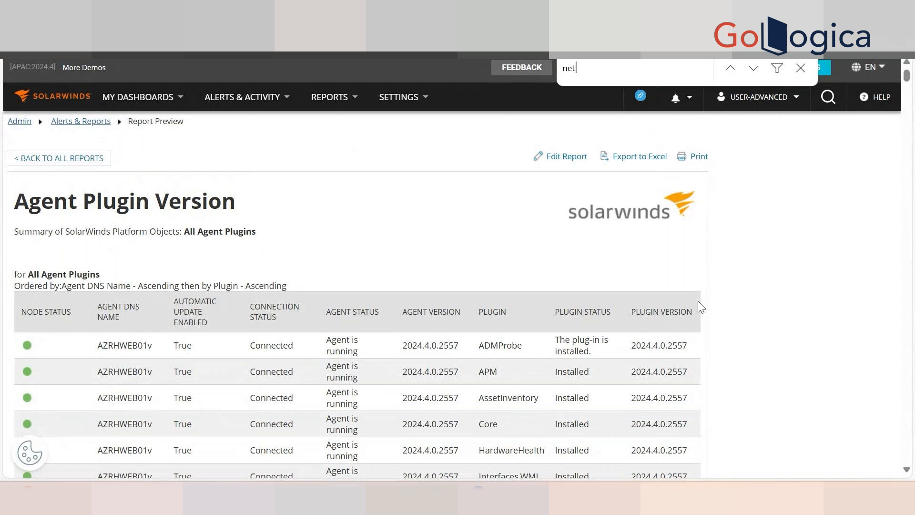
{"action": "type", "text": "path"}
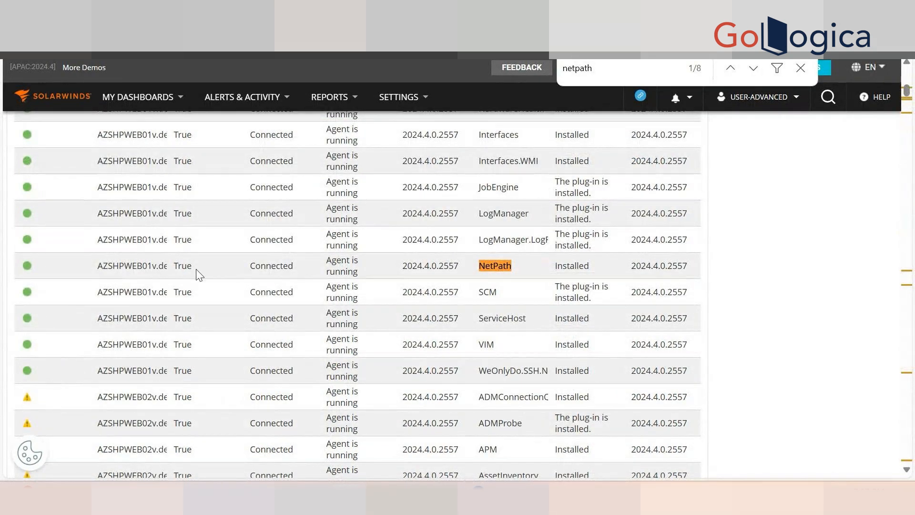
{"action": "double_click", "coordinate": [504, 265]}
{"action": "double_click", "coordinate": [578, 266]}
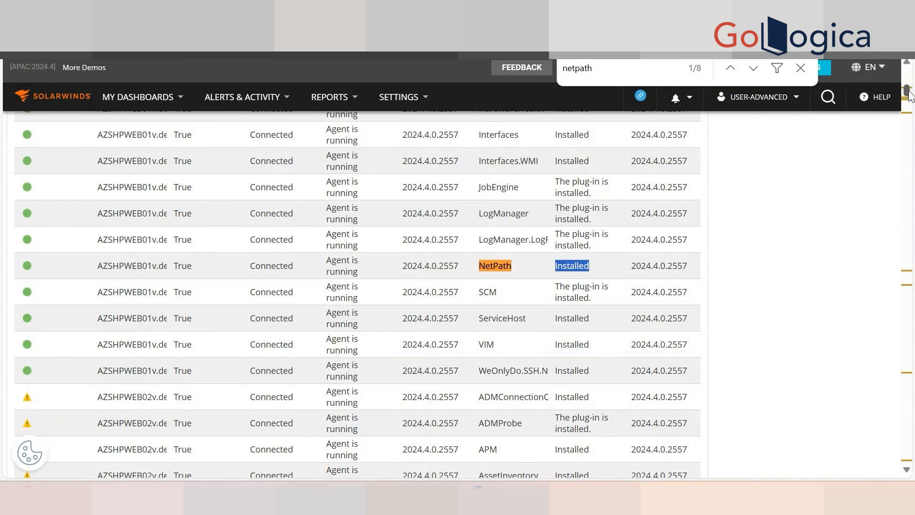
Step: Go through the further "netpath" matches to the fourth one and highlight its agent DNS name
{"action": "mouse_move", "coordinate": [909, 91]}
{"action": "left_mouse_down"}
{"action": "mouse_move", "coordinate": [909, 73]}
{"action": "mouse_move", "coordinate": [909, 84]}
{"action": "left_mouse_up"}
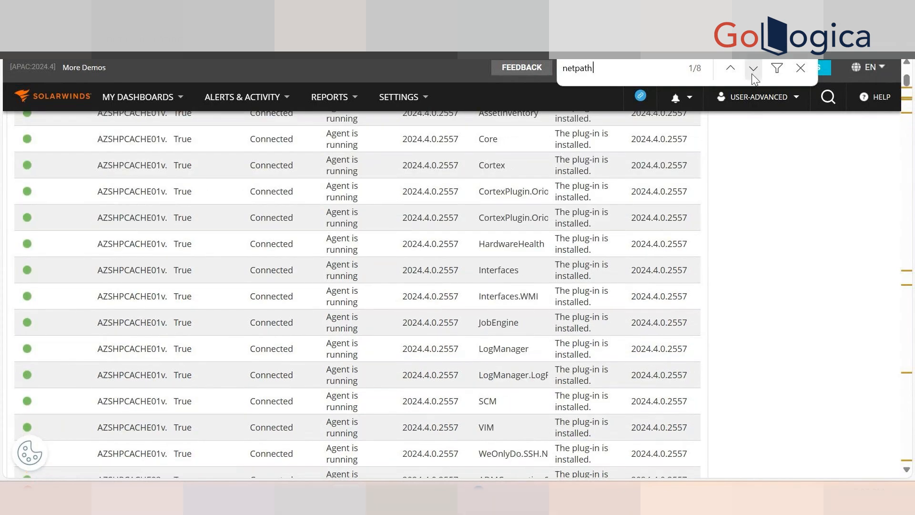
{"action": "left_click", "coordinate": [752, 74]}
{"action": "left_click", "coordinate": [752, 74]}
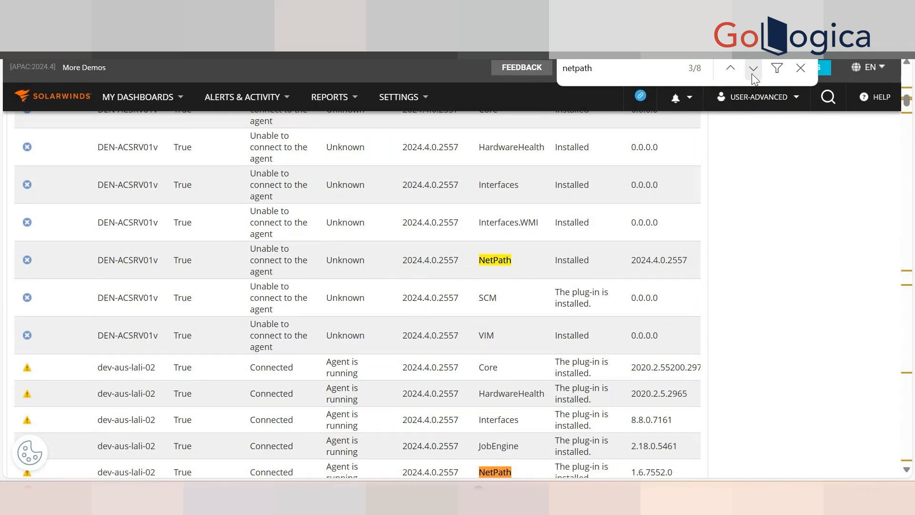
{"action": "left_click", "coordinate": [752, 74]}
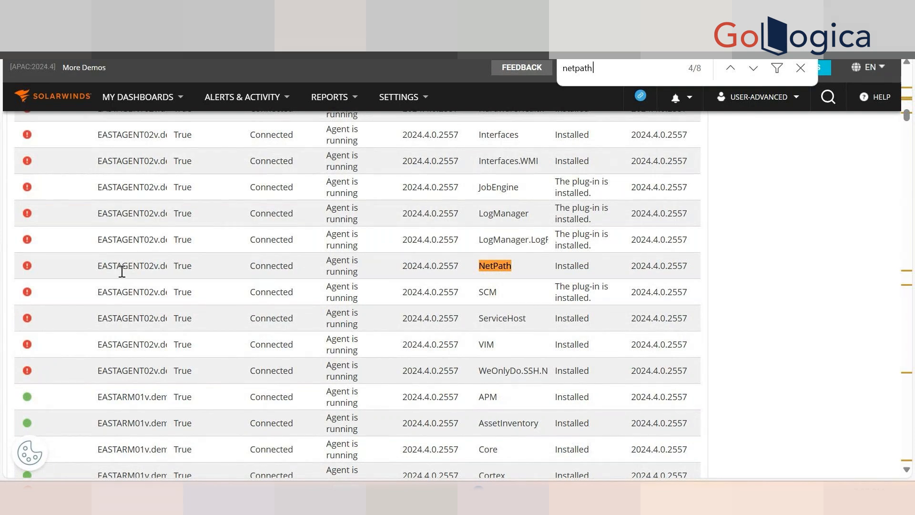
{"action": "double_click", "coordinate": [153, 266]}
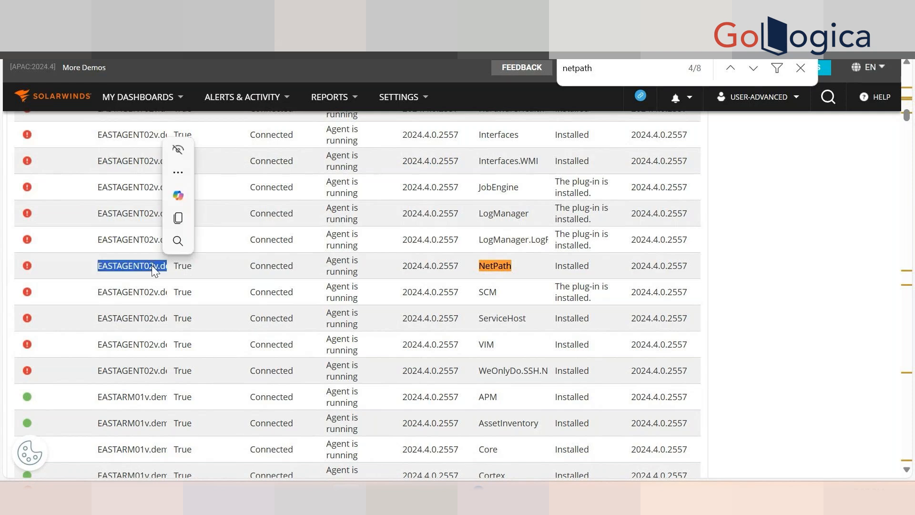